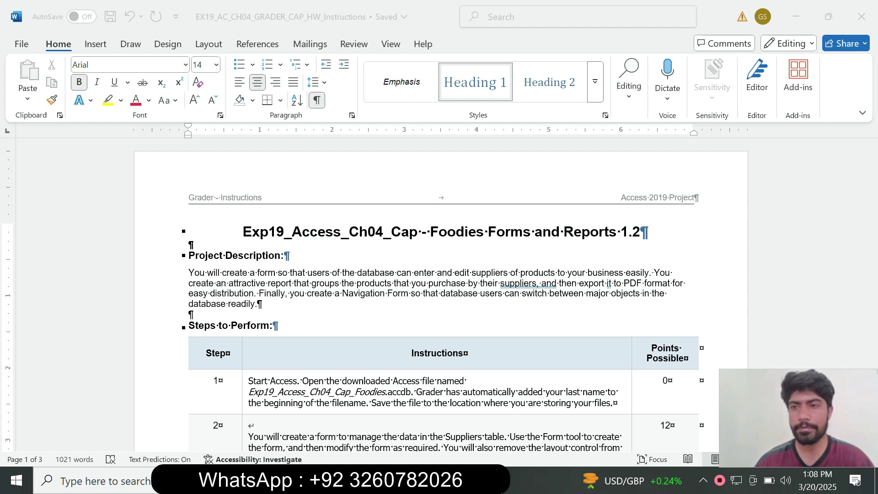
Highlight the step 1 instruction text in the table in yellow.
{"action": "scroll", "coordinate": [439, 295], "scroll_direction": "down", "scroll_amount": 3}
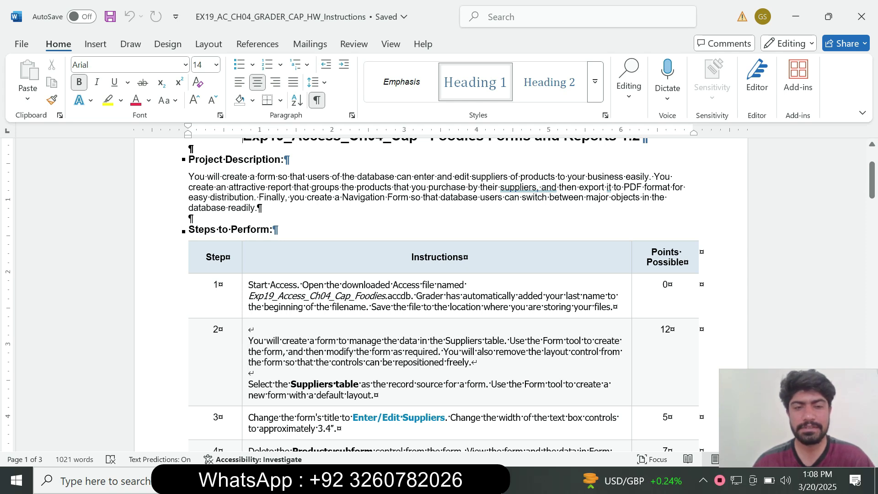
{"action": "mouse_move", "coordinate": [871, 181]}
{"action": "left_mouse_down"}
{"action": "mouse_move", "coordinate": [871, 366]}
{"action": "mouse_move", "coordinate": [871, 180]}
{"action": "mouse_move", "coordinate": [872, 187]}
{"action": "left_mouse_up"}
{"action": "left_click", "coordinate": [245, 249]}
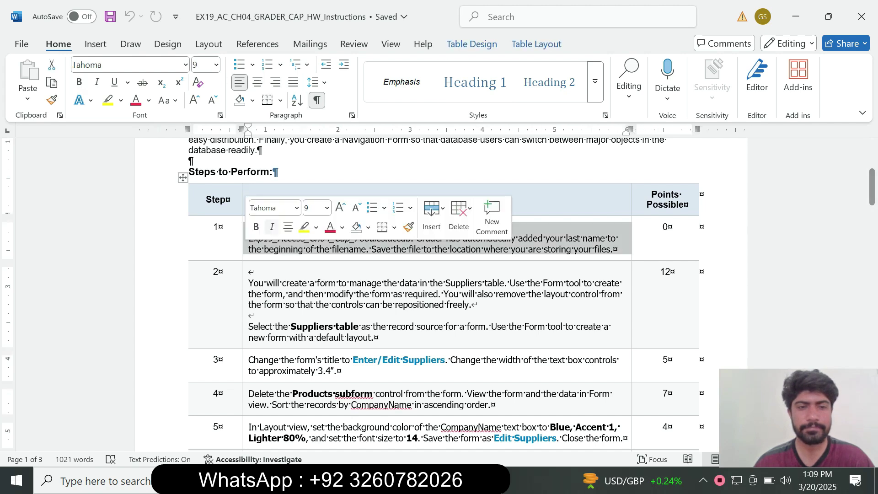
{"action": "left_click", "coordinate": [303, 228]}
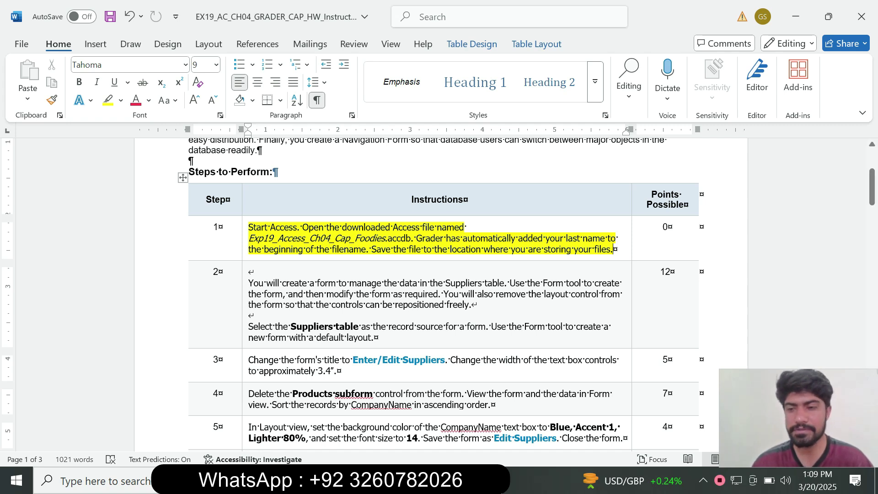
Check the Foodies database in Access, then remove the highlight from the step 1 instruction text in Word.
{"action": "key", "text": "alt+Tab"}
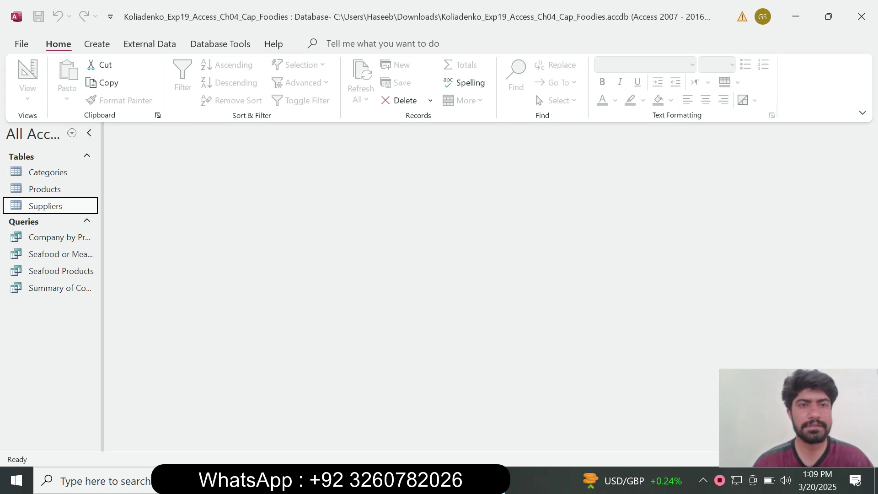
{"action": "key", "text": "alt+Tab"}
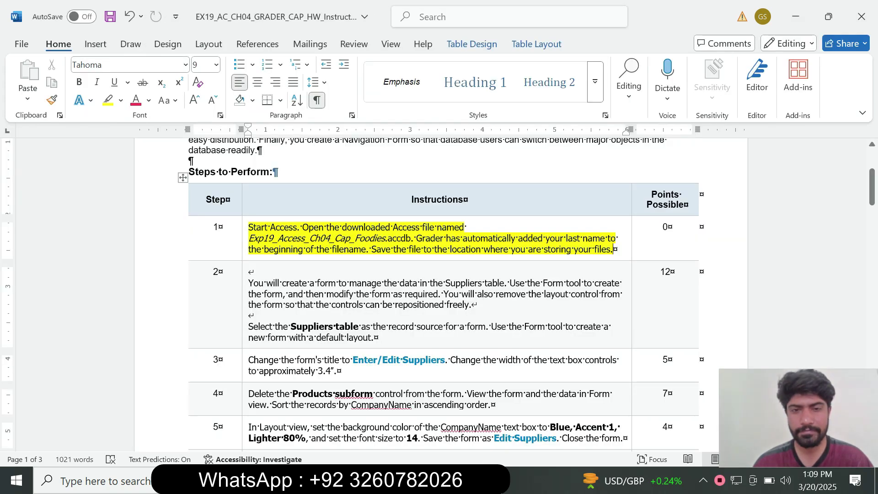
{"action": "left_click", "coordinate": [245, 250]}
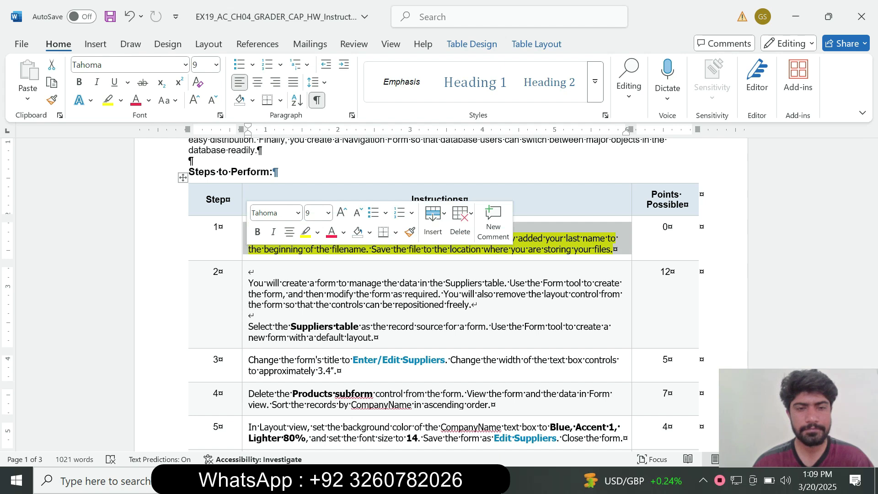
{"action": "left_click", "coordinate": [317, 233]}
{"action": "left_click", "coordinate": [340, 343]}
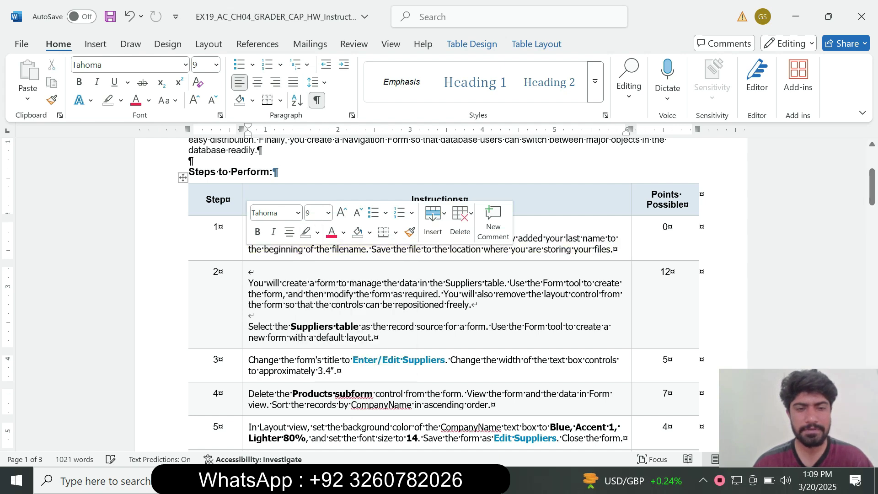
Set the step 2 instruction text to 14 pt and highlight it in turquoise.
{"action": "left_click", "coordinate": [246, 310]}
{"action": "left_click", "coordinate": [327, 276]}
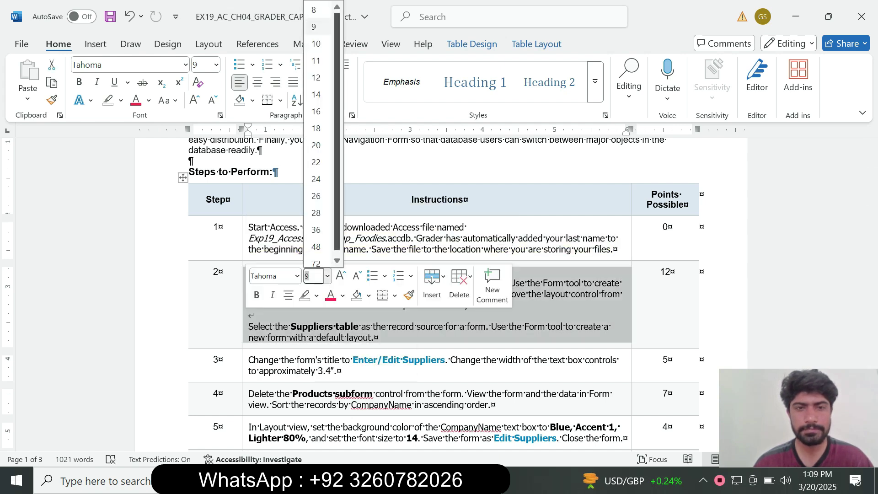
{"action": "left_click", "coordinate": [316, 94]}
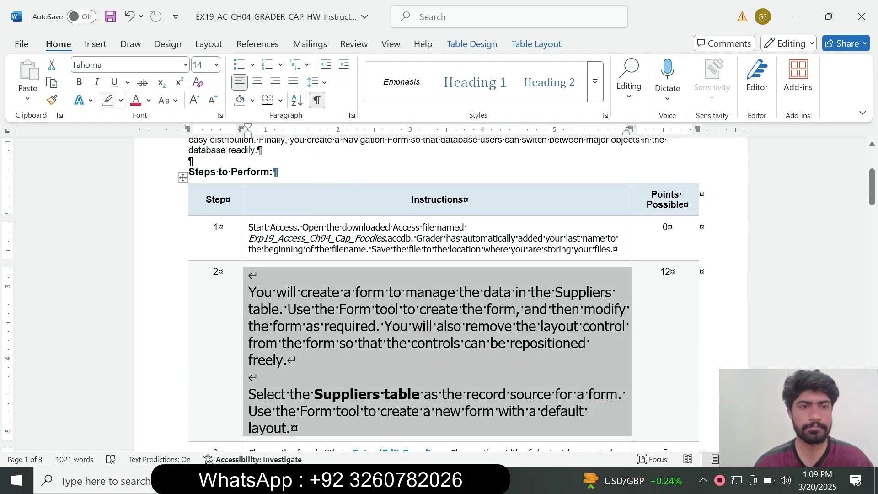
{"action": "left_click", "coordinate": [121, 100]}
{"action": "left_click", "coordinate": [152, 148]}
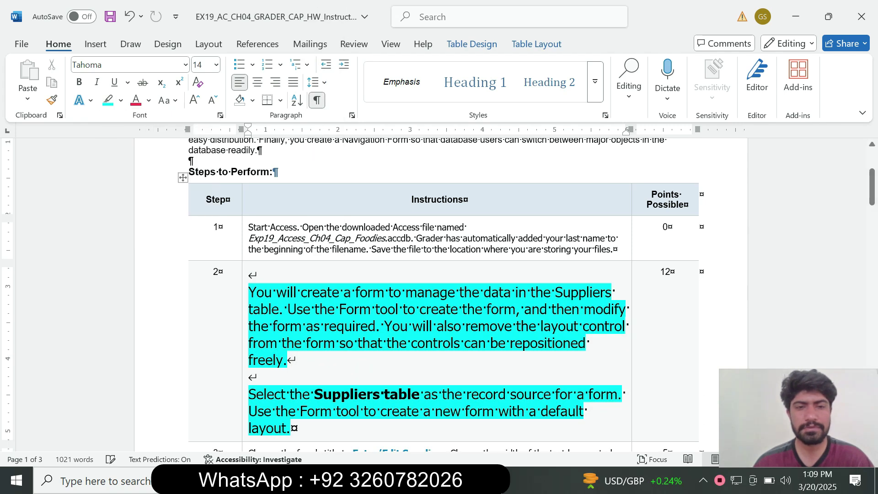
Following the step 2 instruction, switch to Access and select the Suppliers table as the record source.
{"action": "left_click_drag", "start_coordinate": [871, 185], "coordinate": [871, 198]}
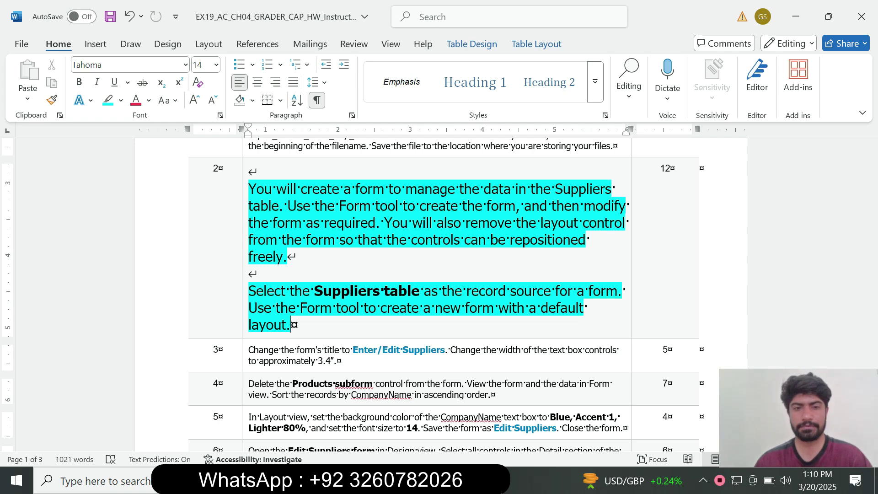
{"action": "left_click_drag", "start_coordinate": [290, 291], "coordinate": [383, 291]}
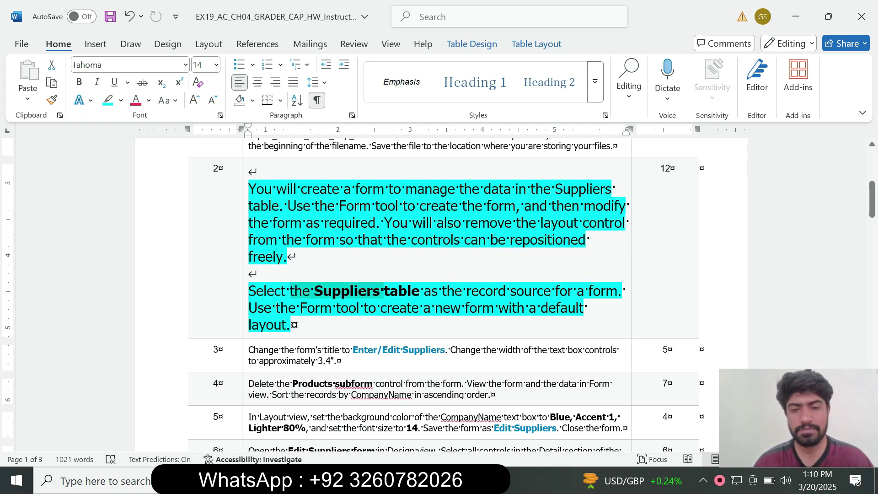
{"action": "key", "text": "alt+Tab"}
{"action": "key", "text": "Up"}
{"action": "key", "text": "Up"}
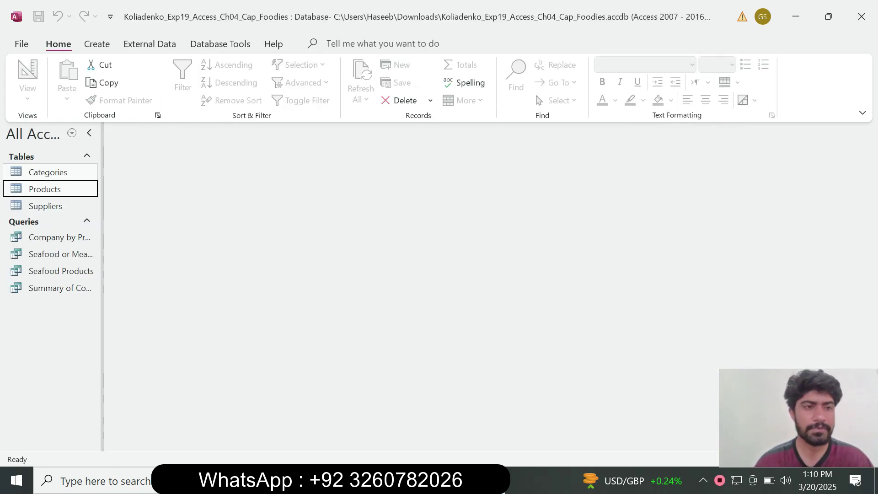
{"action": "left_click", "coordinate": [50, 205]}
Reread the step 2 instruction in Word, then create a default-layout form from the Suppliers table in Access with the Form tool.
{"action": "key", "text": "alt+Tab"}
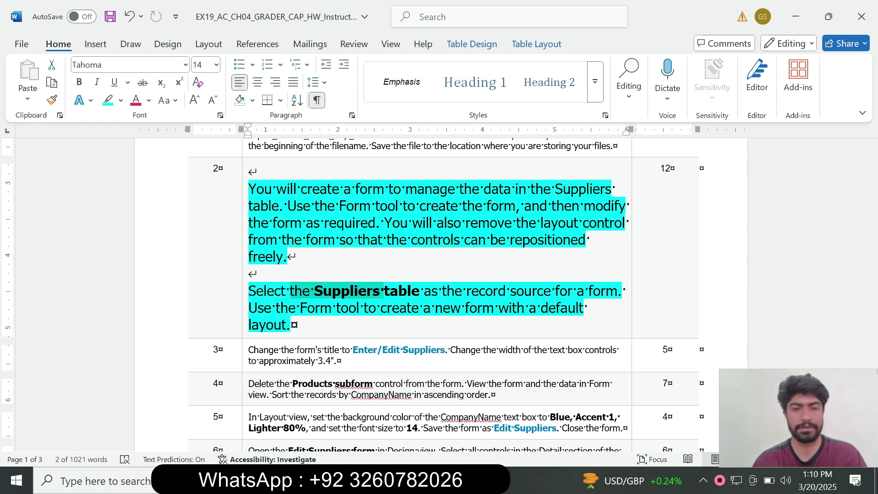
{"action": "left_click", "coordinate": [291, 325]}
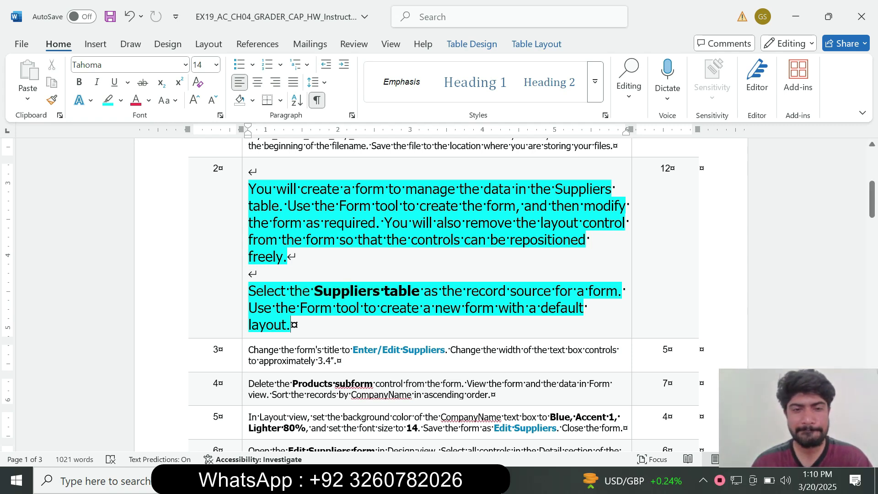
{"action": "left_click_drag", "start_coordinate": [318, 307], "coordinate": [269, 292]}
{"action": "left_click", "coordinate": [338, 324]}
{"action": "left_click", "coordinate": [488, 480]}
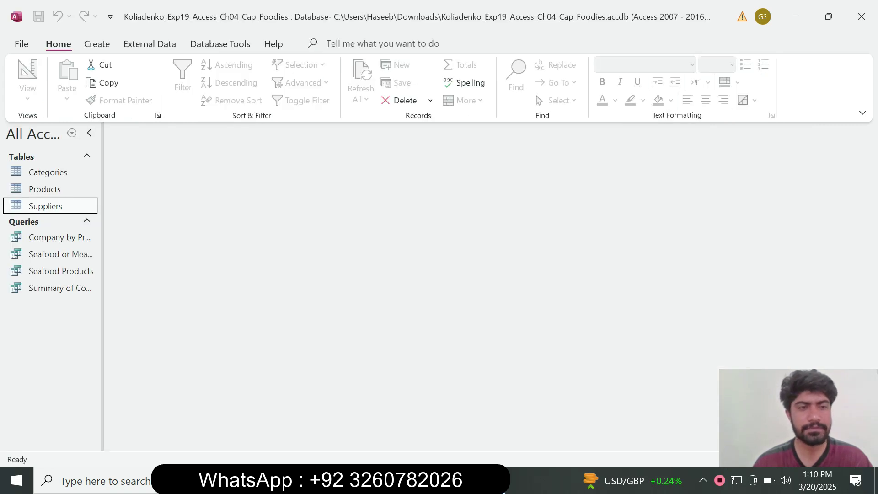
{"action": "left_click", "coordinate": [488, 480]}
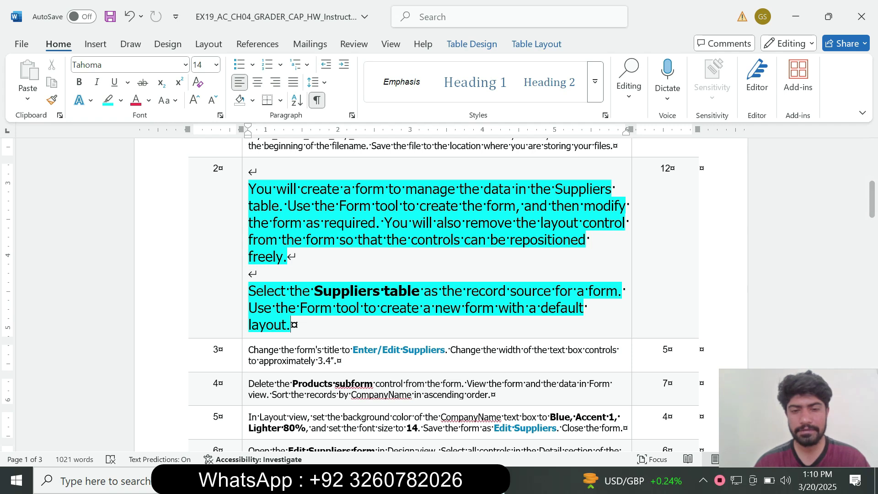
{"action": "key", "text": "alt+Tab"}
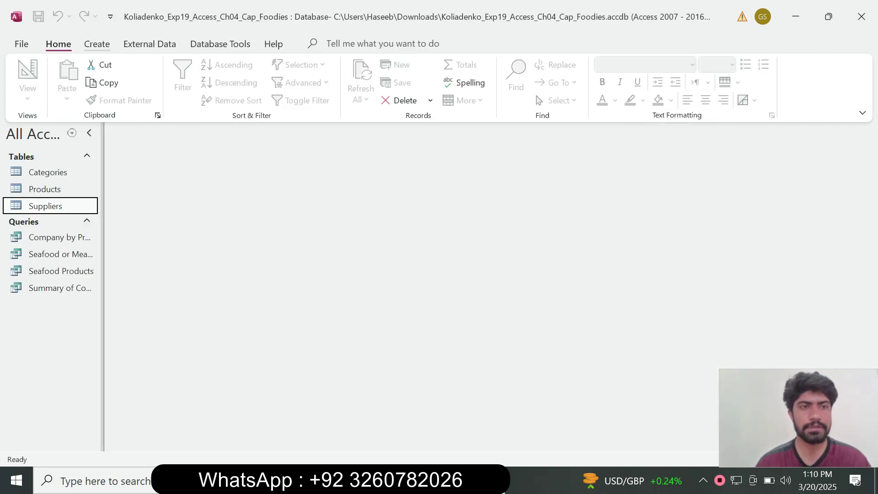
{"action": "left_click", "coordinate": [96, 43]}
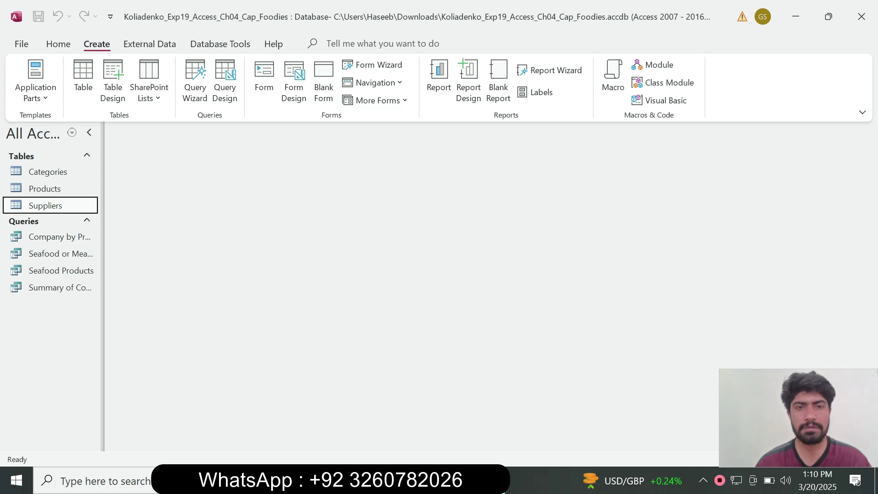
{"action": "left_click", "coordinate": [263, 80]}
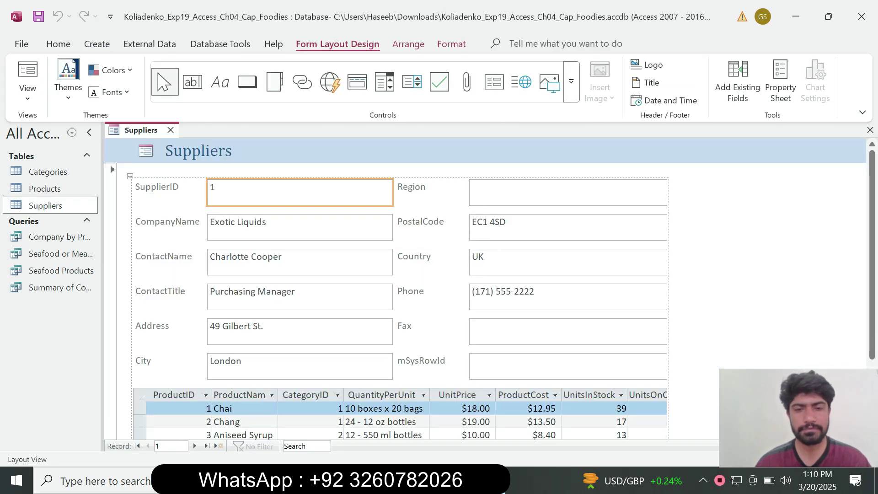
Switch to Word and set the step 2 instruction text to 9 pt with no highlight color.
{"action": "key", "text": "alt+Tab"}
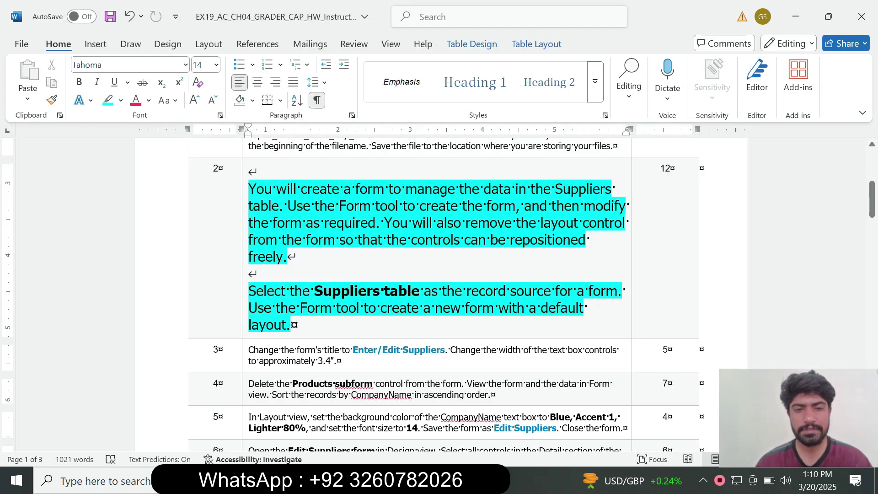
{"action": "left_click", "coordinate": [245, 319]}
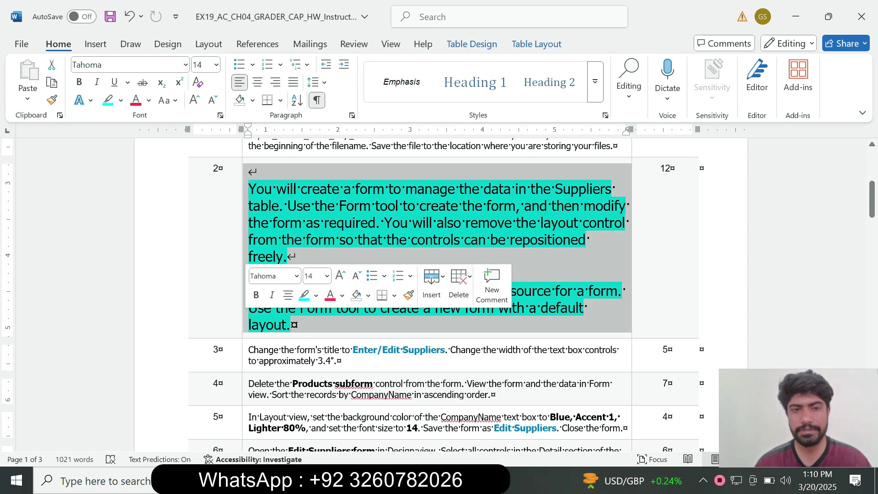
{"action": "left_click", "coordinate": [327, 276]}
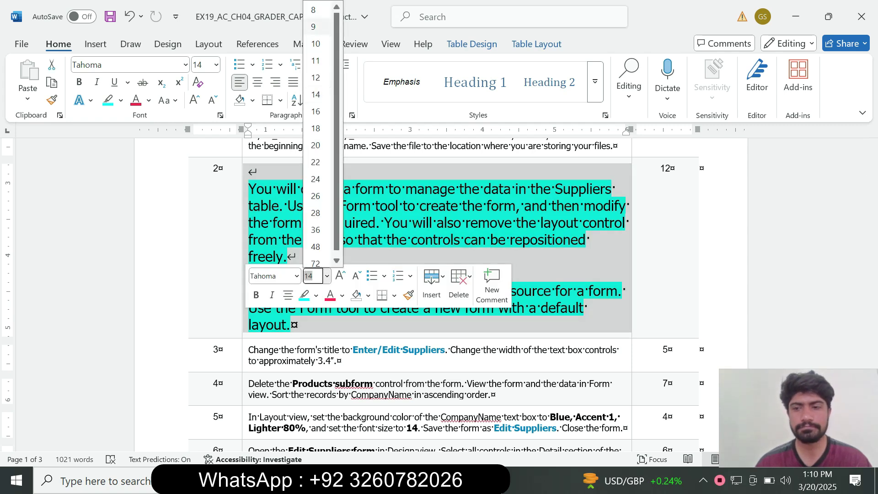
{"action": "left_click", "coordinate": [313, 27]}
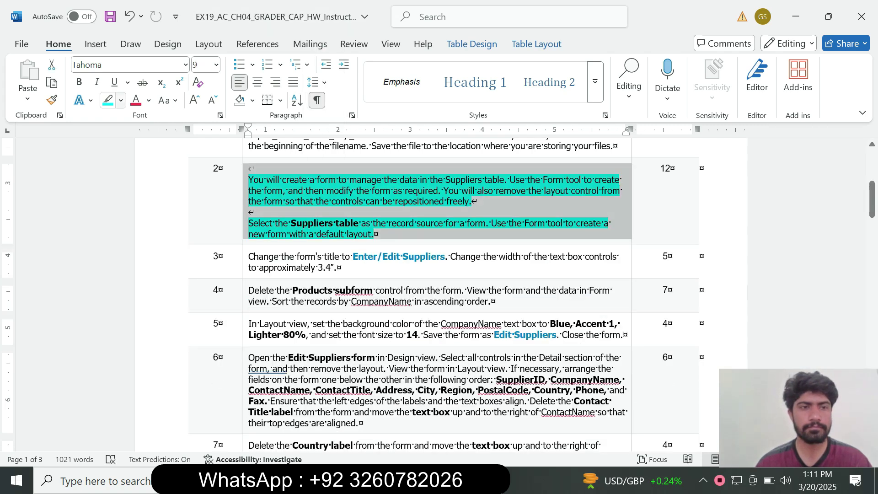
{"action": "left_click", "coordinate": [121, 100]}
{"action": "left_click", "coordinate": [140, 211]}
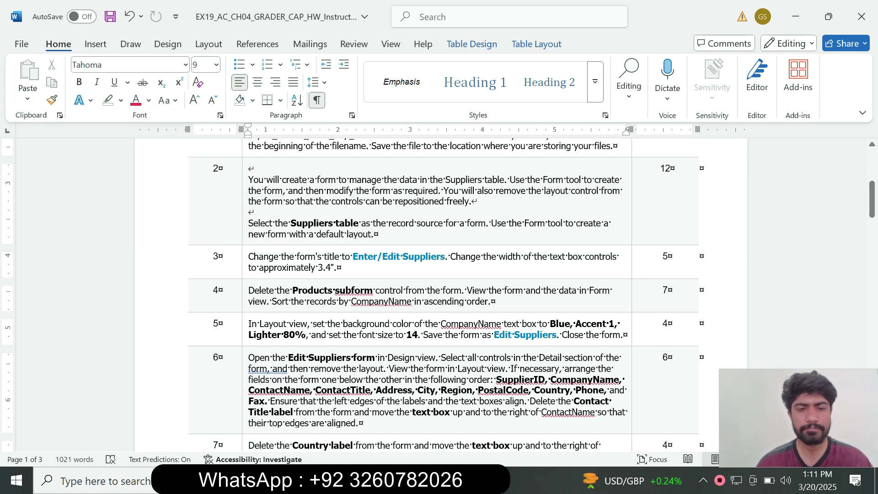
Set the step 3 instruction text to 12 pt and highlight it in turquoise.
{"action": "left_click", "coordinate": [245, 261]}
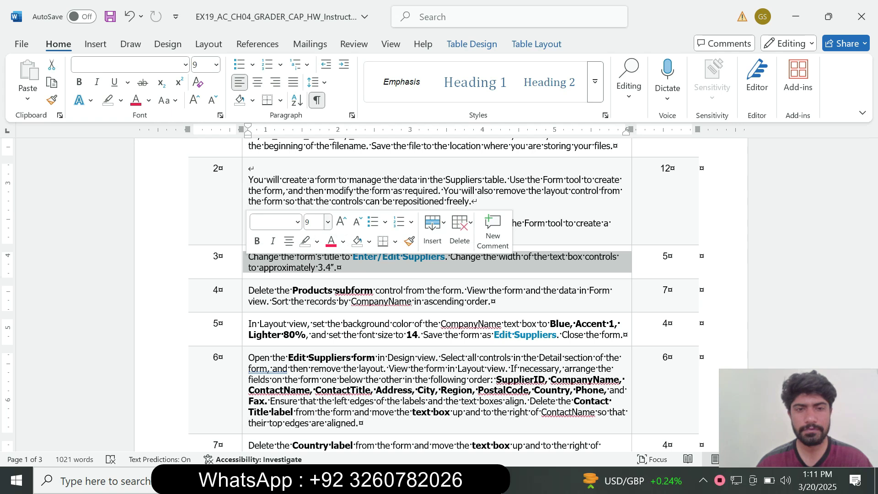
{"action": "left_click", "coordinate": [327, 222]}
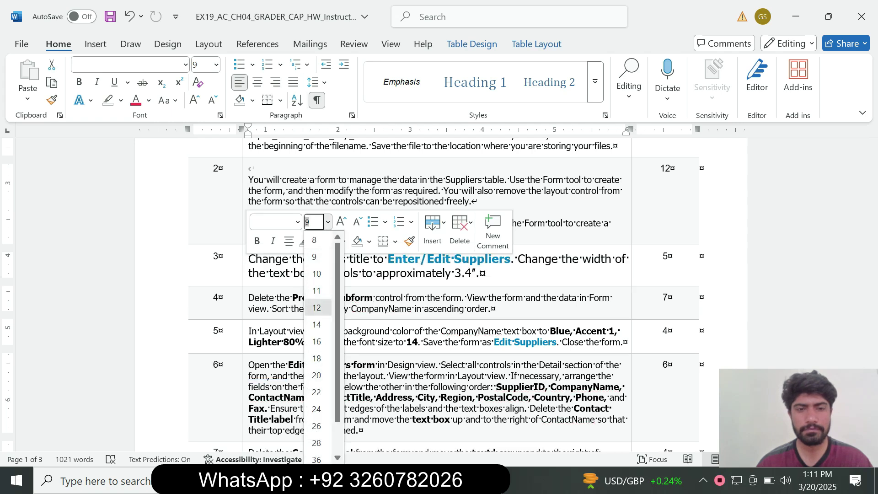
{"action": "left_click", "coordinate": [317, 307]}
{"action": "left_click", "coordinate": [317, 241]}
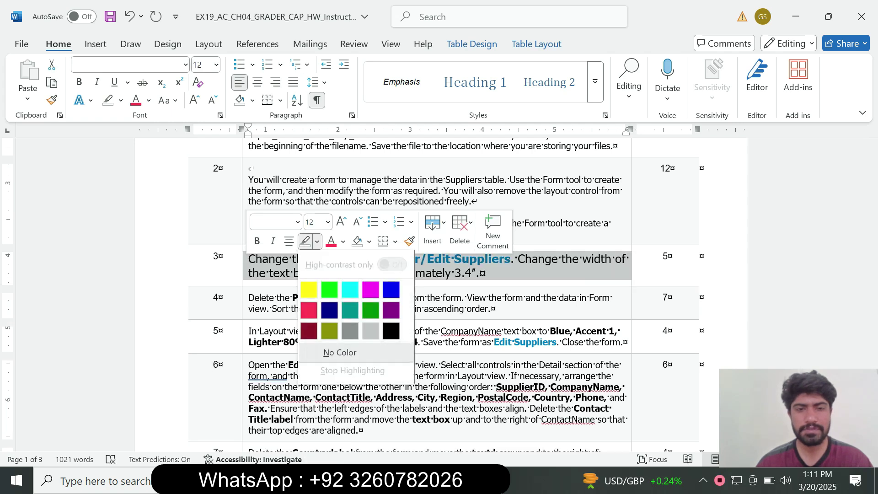
{"action": "left_click", "coordinate": [350, 290]}
Copy "Enter/Edit Suppliers" from the step 3 instruction and replace the Suppliers form's title with it in Access.
{"action": "left_click_drag", "start_coordinate": [872, 199], "coordinate": [872, 208]}
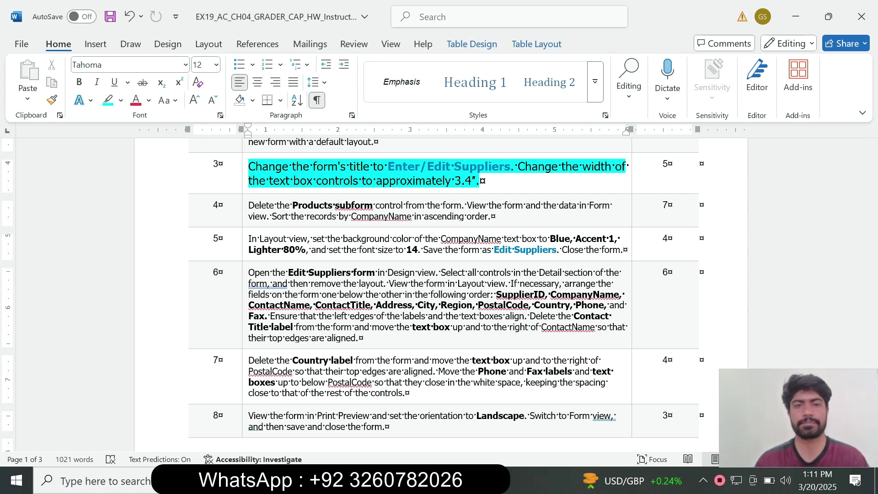
{"action": "left_click_drag", "start_coordinate": [387, 167], "coordinate": [510, 167]}
{"action": "key", "text": "ctrl+c"}
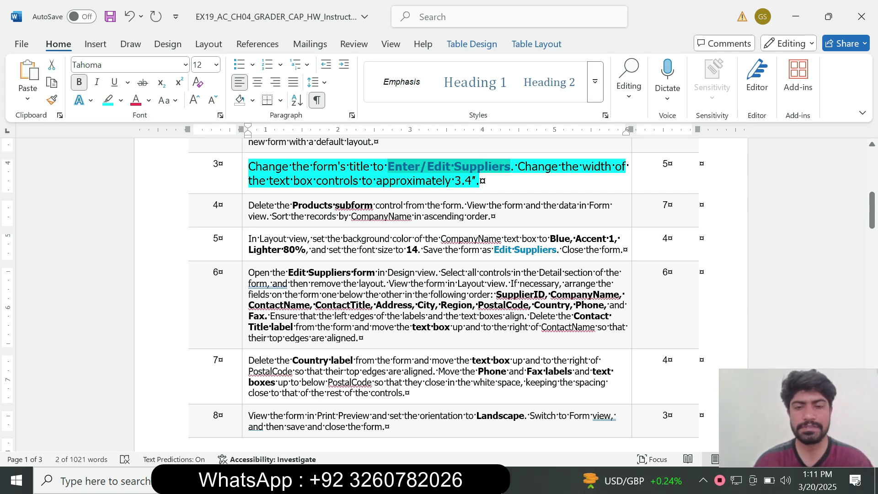
{"action": "key", "text": "alt+Tab"}
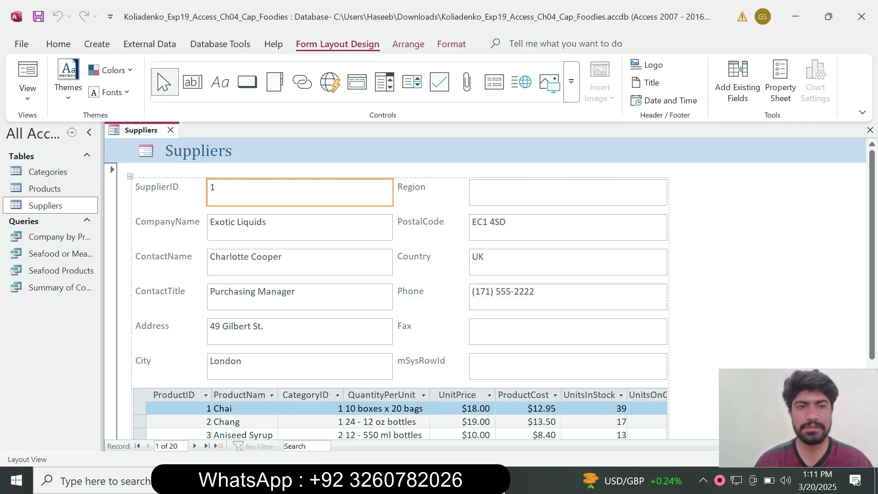
{"action": "left_click", "coordinate": [220, 151]}
{"action": "double_click", "coordinate": [220, 151]}
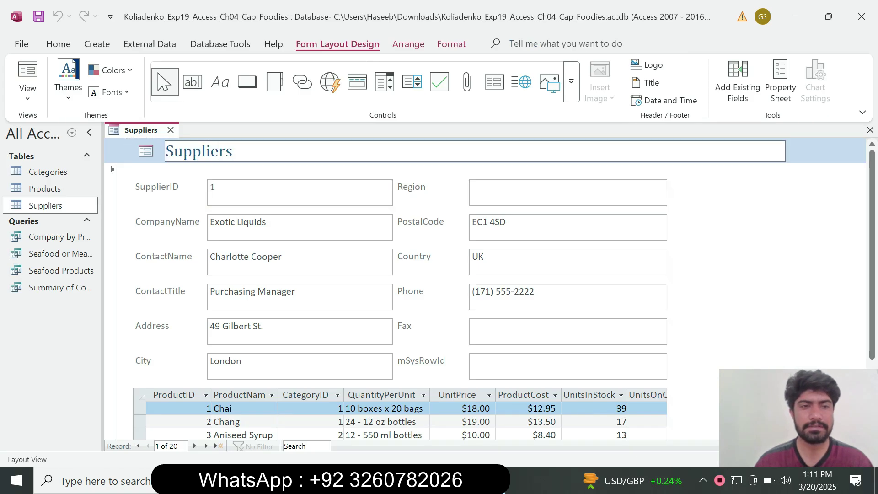
{"action": "double_click", "coordinate": [220, 151]}
{"action": "key", "text": "ctrl+v"}
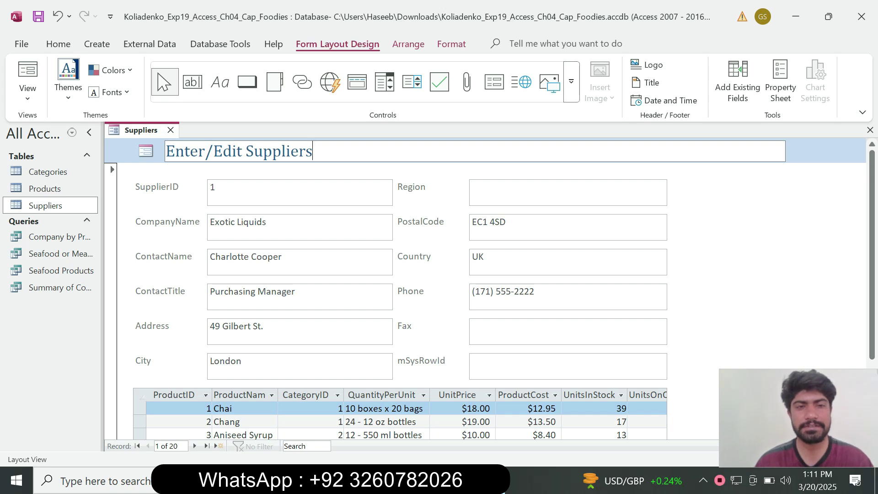
Reread the step 3 instruction in Word, then set the form's title label width to 3.4 inches in Access and close the property sheet.
{"action": "key", "text": "alt+Tab"}
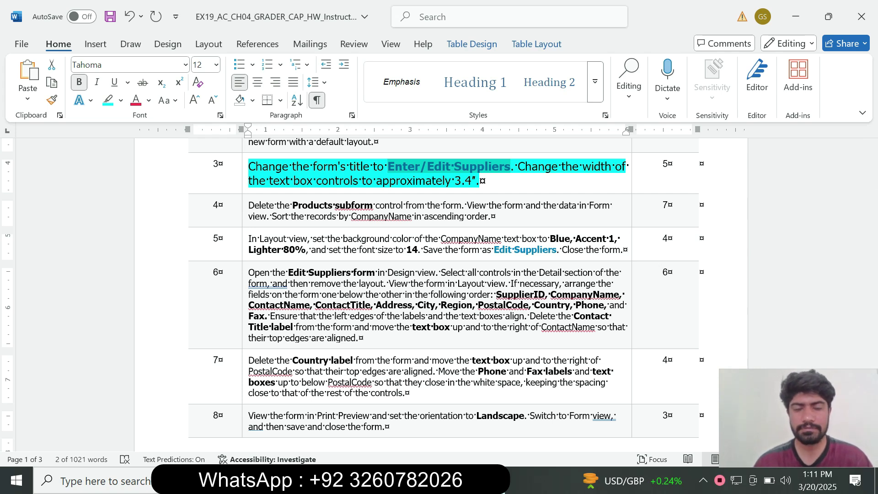
{"action": "key", "text": "alt+Tab"}
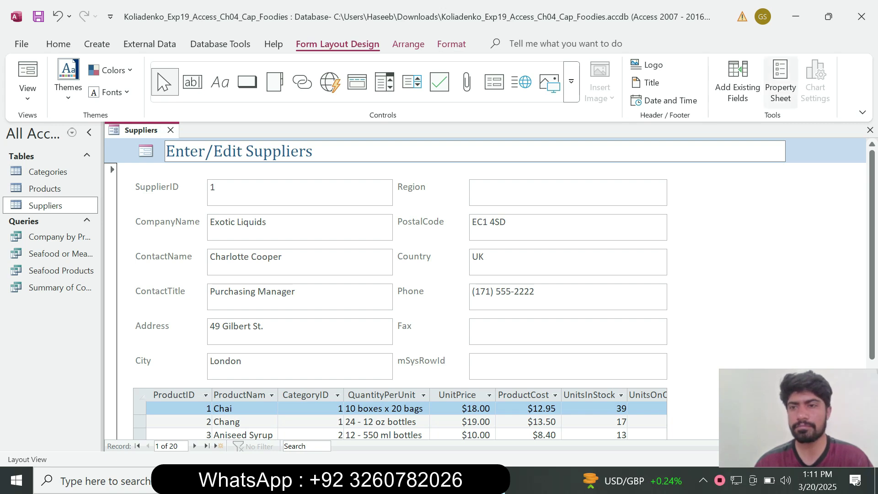
{"action": "left_click", "coordinate": [779, 82]}
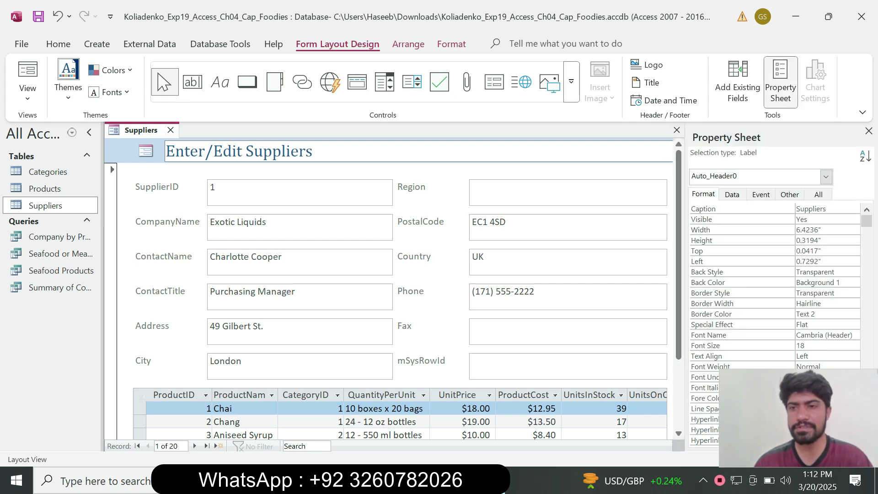
{"action": "left_click_drag", "start_coordinate": [798, 419], "coordinate": [633, 401]}
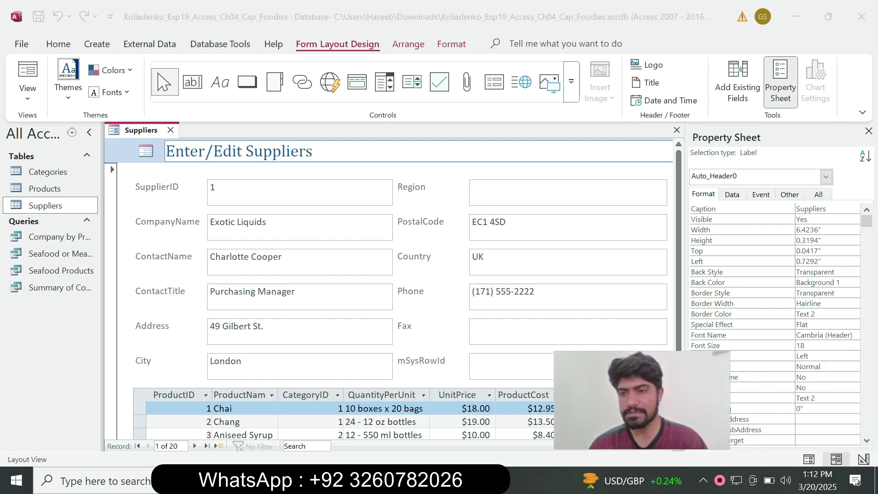
{"action": "left_click", "coordinate": [299, 192]}
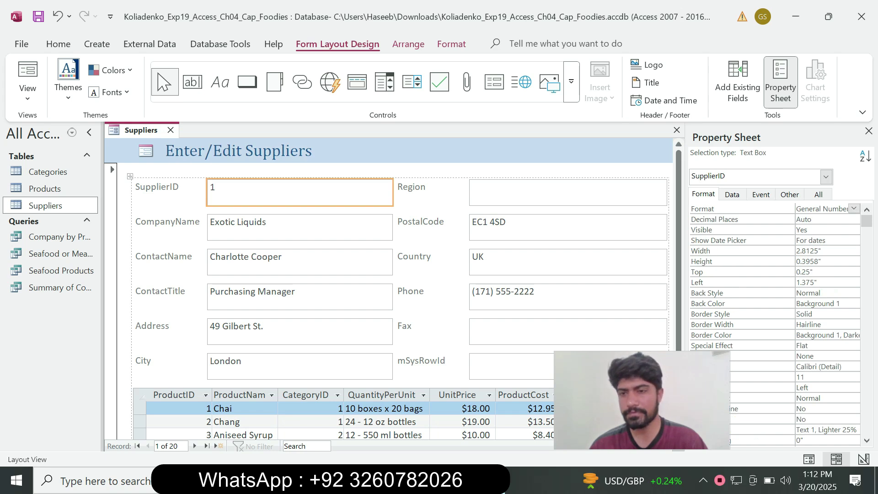
{"action": "left_click", "coordinate": [283, 151]}
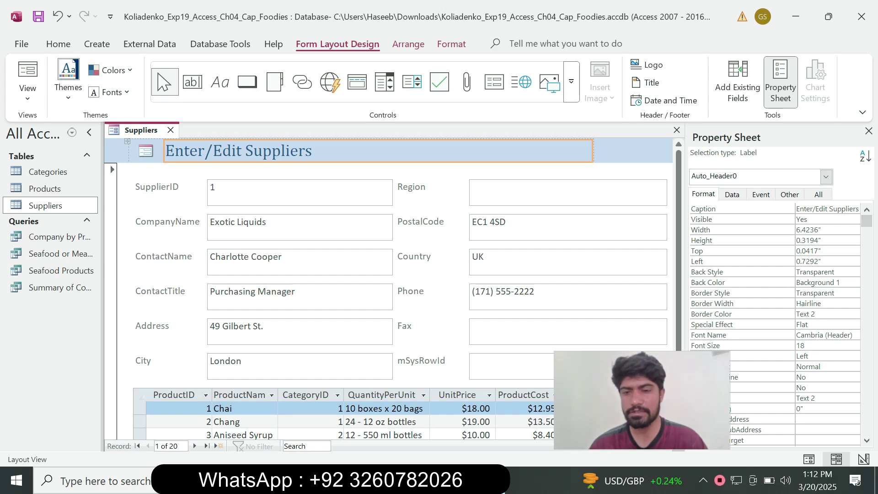
{"action": "key", "text": "alt+Tab"}
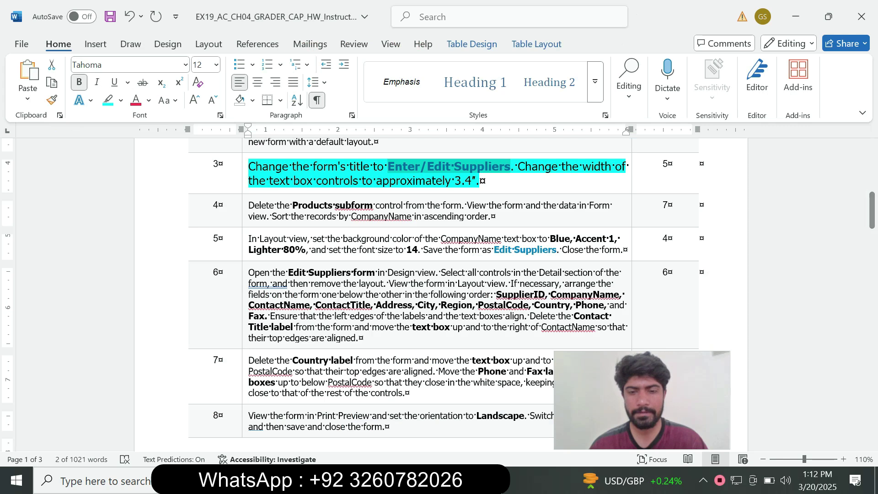
{"action": "key", "text": "alt+Tab"}
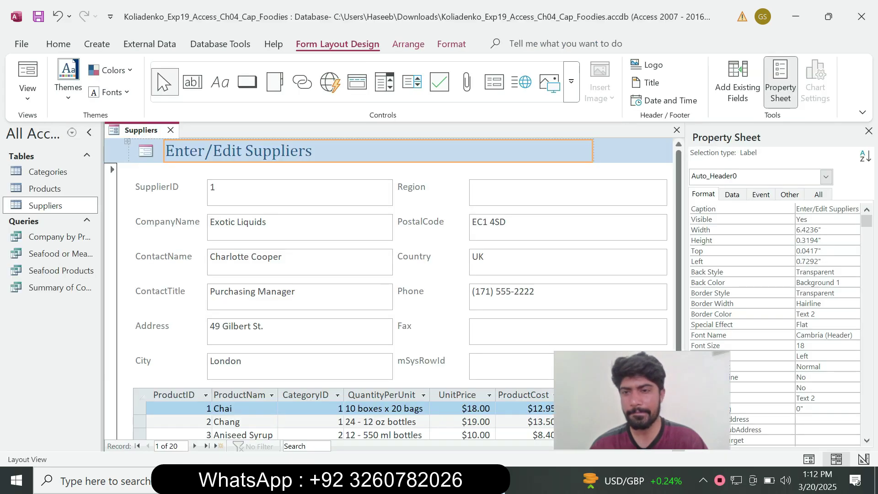
{"action": "left_click_drag", "start_coordinate": [822, 230], "coordinate": [795, 230]}
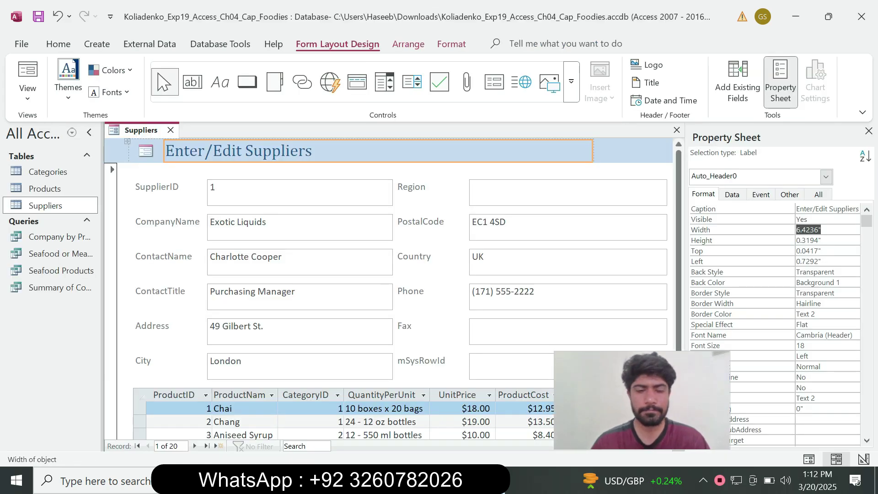
{"action": "type", "text": "3.4"}
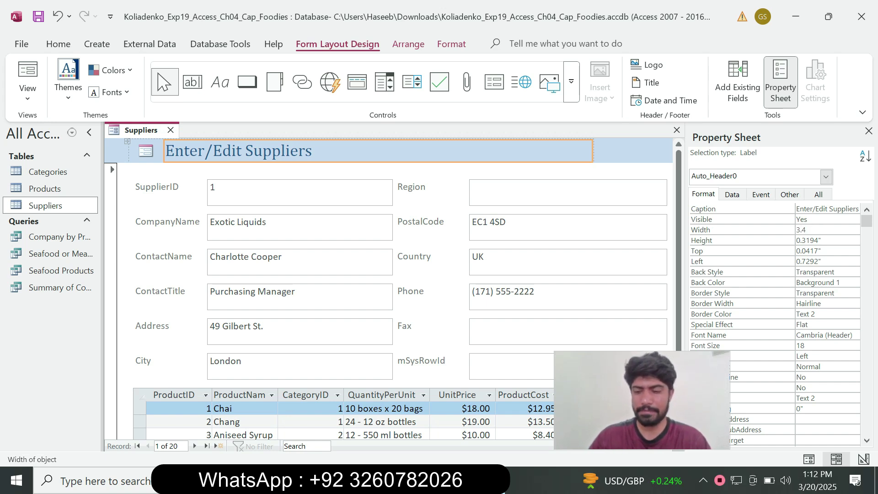
{"action": "key", "text": "Return"}
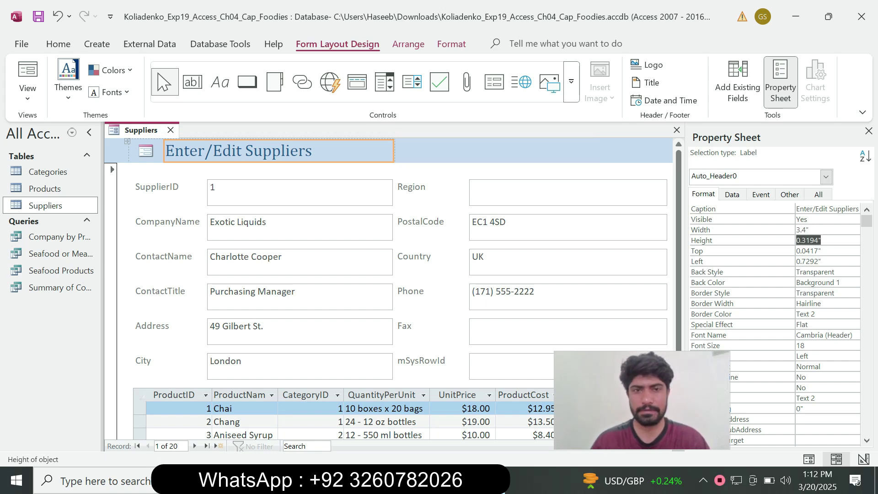
{"action": "left_click", "coordinate": [512, 151]}
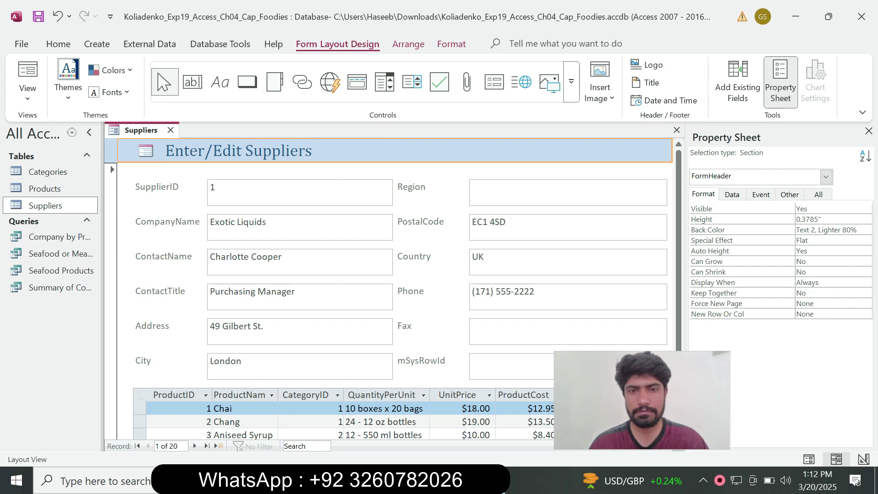
{"action": "left_click", "coordinate": [868, 131]}
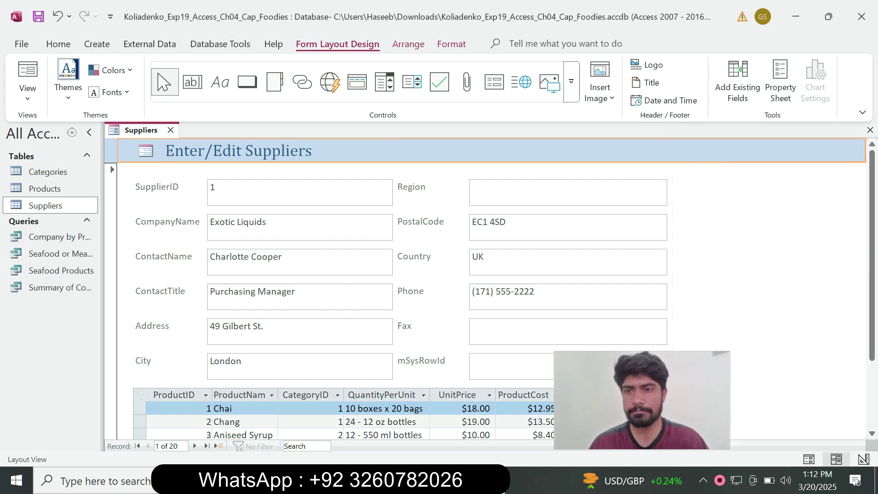
Switch to Word and set the step 3 instruction text to 10 pt with no highlight color.
{"action": "key", "text": "alt+Tab"}
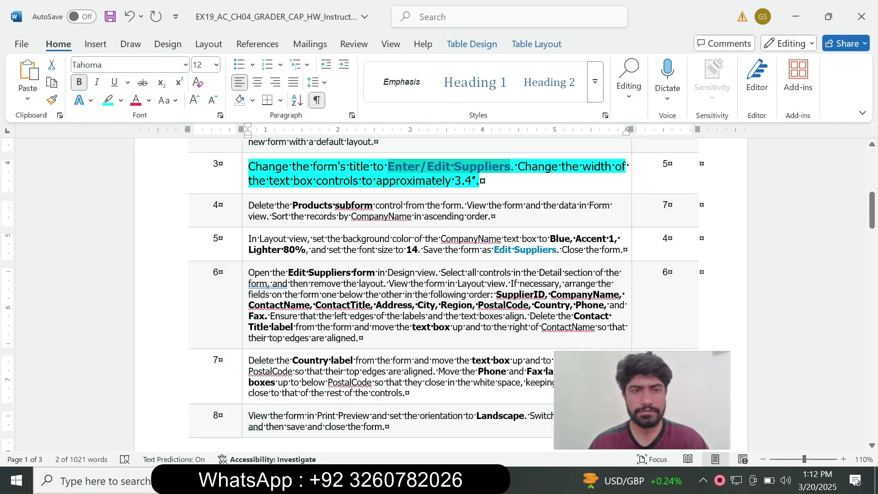
{"action": "left_click", "coordinate": [245, 175]}
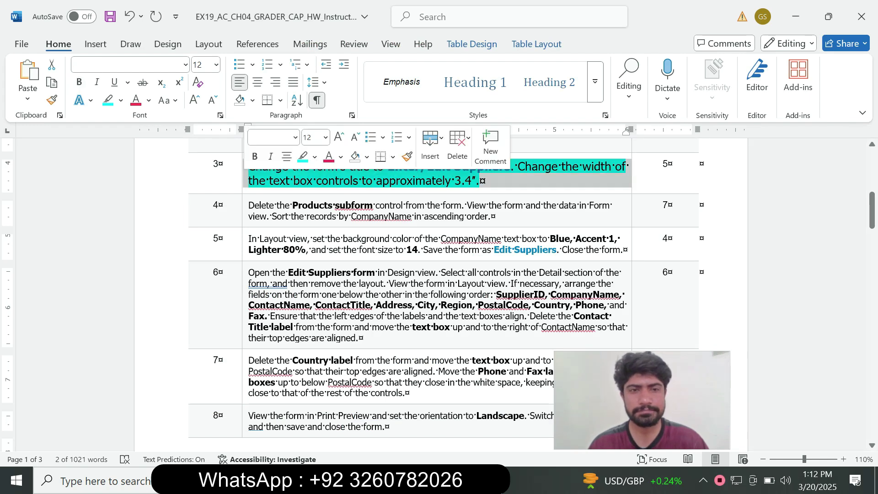
{"action": "left_click", "coordinate": [325, 137]}
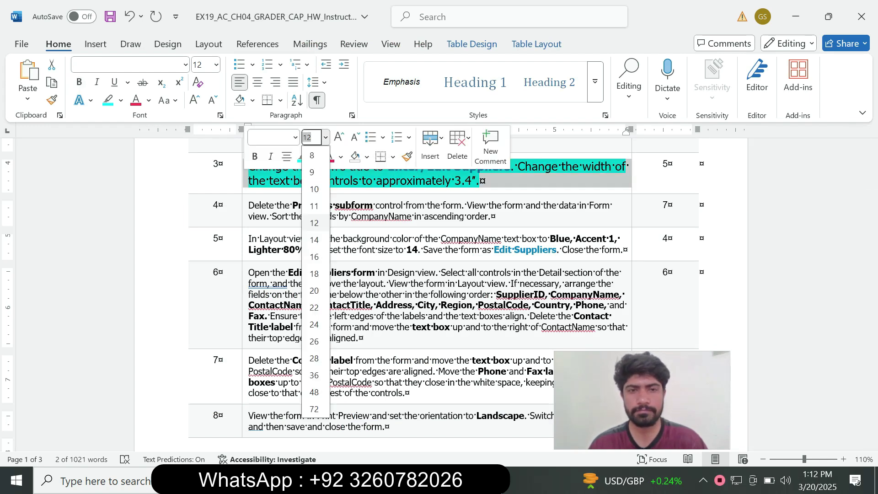
{"action": "left_click", "coordinate": [313, 185]}
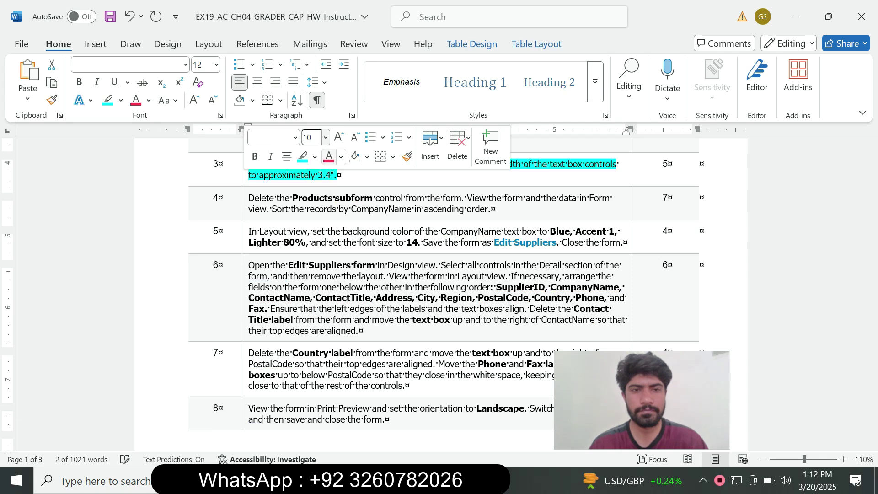
{"action": "left_click", "coordinate": [314, 157]}
{"action": "left_click", "coordinate": [329, 268]}
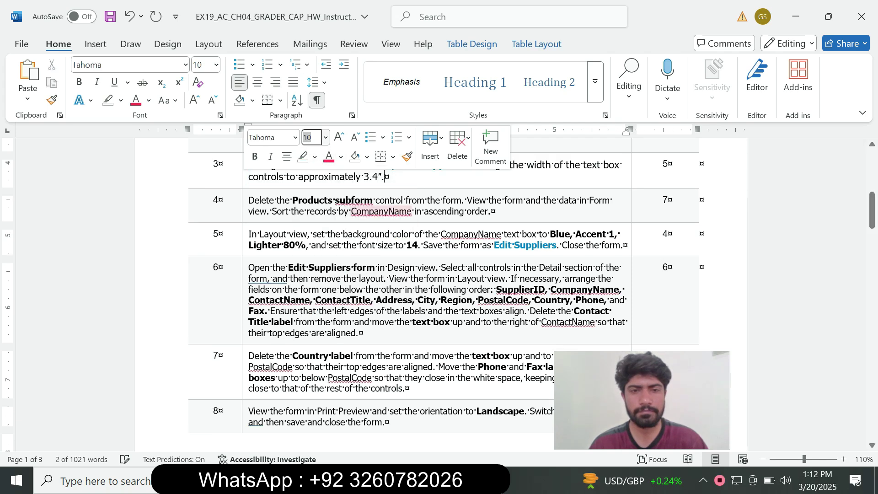
{"action": "left_click_drag", "start_coordinate": [383, 177], "coordinate": [370, 177]}
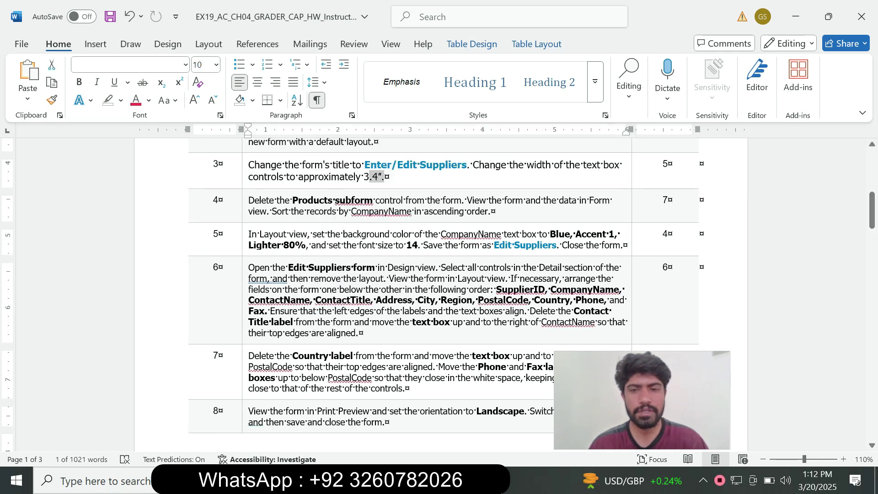
{"action": "left_click_drag", "start_coordinate": [642, 401], "coordinate": [783, 421]}
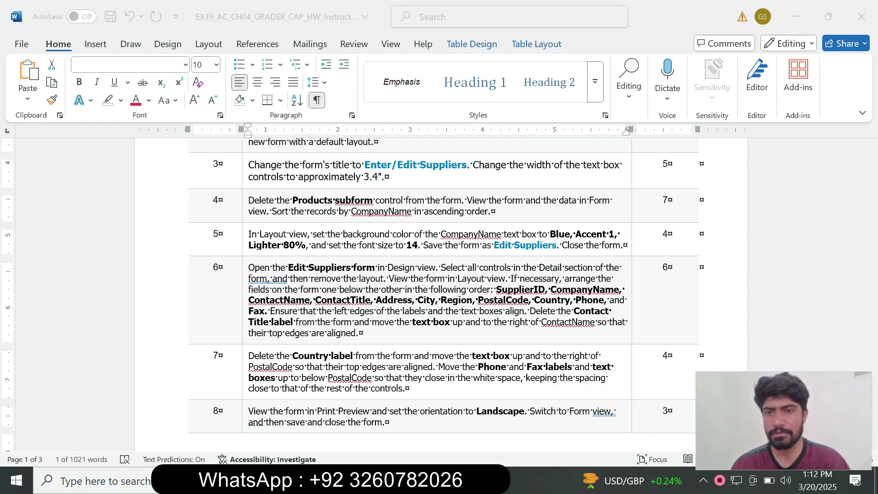
Set the step 4 instruction text to 14 pt and highlight it in turquoise.
{"action": "key", "text": "alt+Tab"}
{"action": "left_click", "coordinate": [248, 211]}
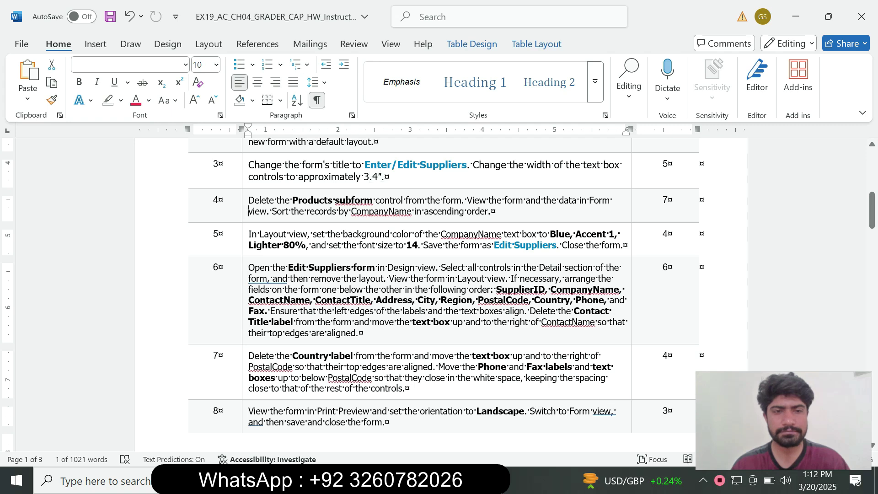
{"action": "left_click", "coordinate": [245, 212]}
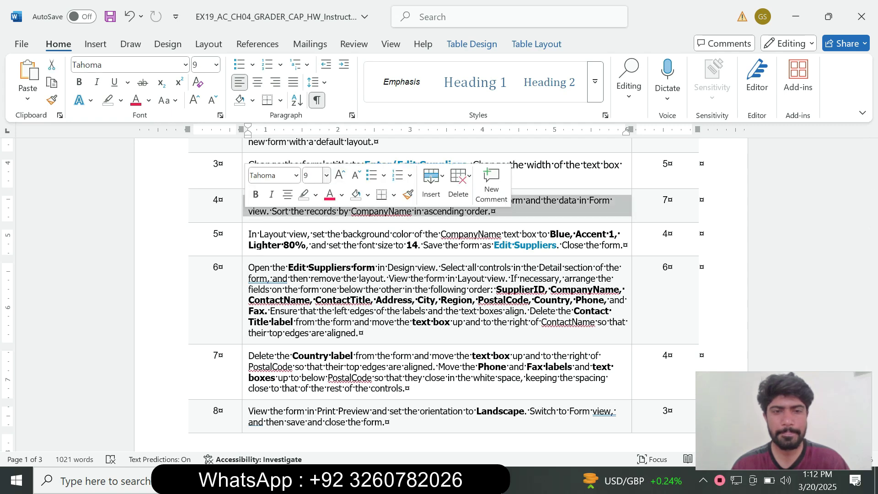
{"action": "left_click", "coordinate": [326, 175]}
{"action": "left_click", "coordinate": [315, 294]}
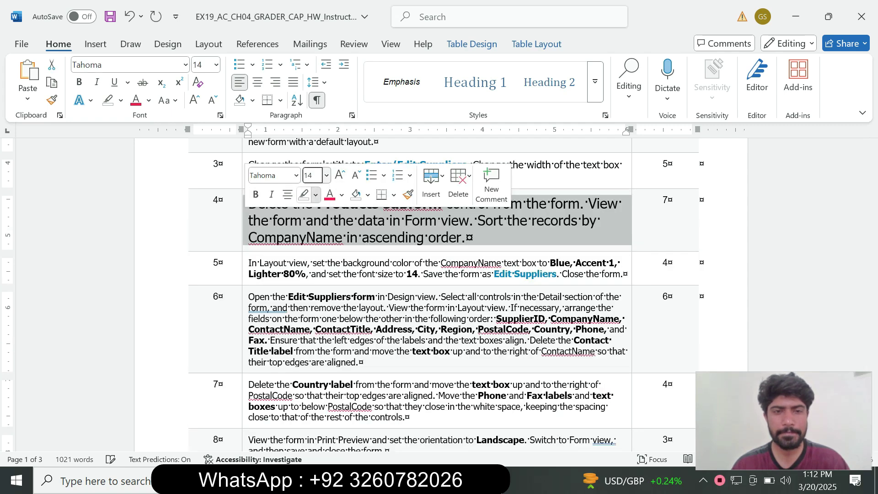
{"action": "left_click", "coordinate": [315, 194]}
{"action": "left_click", "coordinate": [326, 239]}
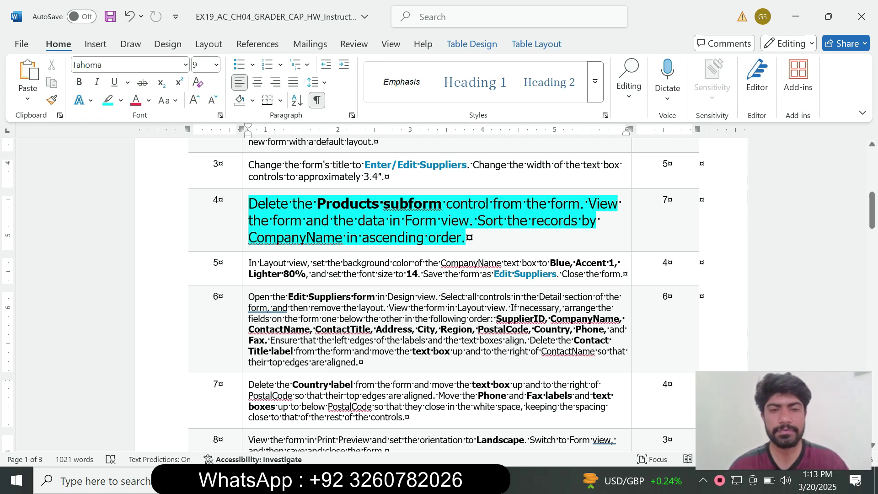
Reread the Products subform instruction in step 4, then delete the Products subform from the Suppliers form in Access.
{"action": "left_click_drag", "start_coordinate": [292, 203], "coordinate": [384, 204]}
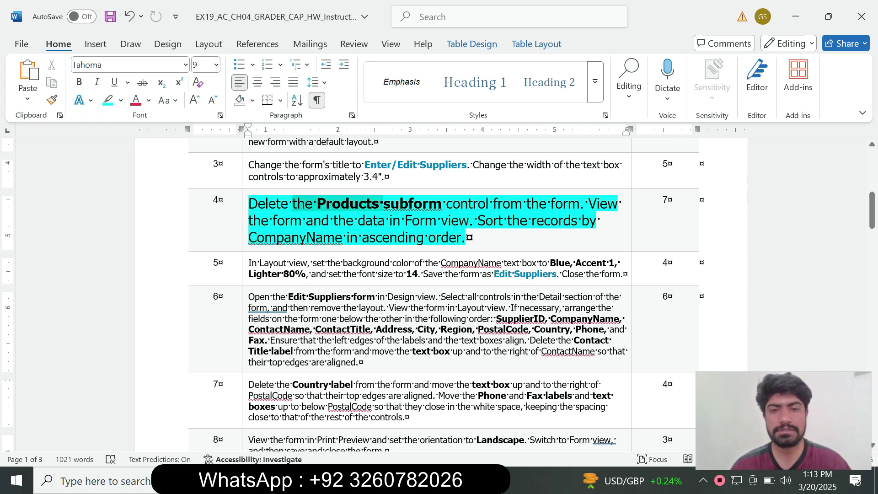
{"action": "left_click_drag", "start_coordinate": [441, 204], "coordinate": [441, 204]}
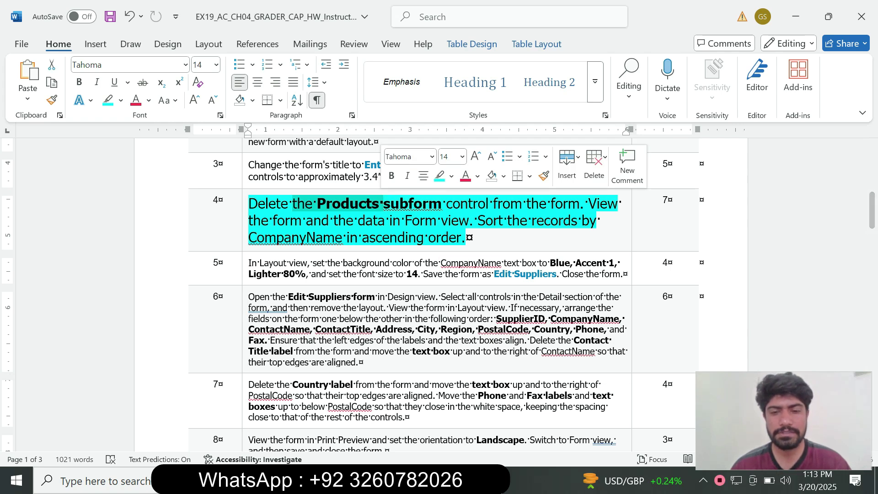
{"action": "key", "text": "alt+Tab"}
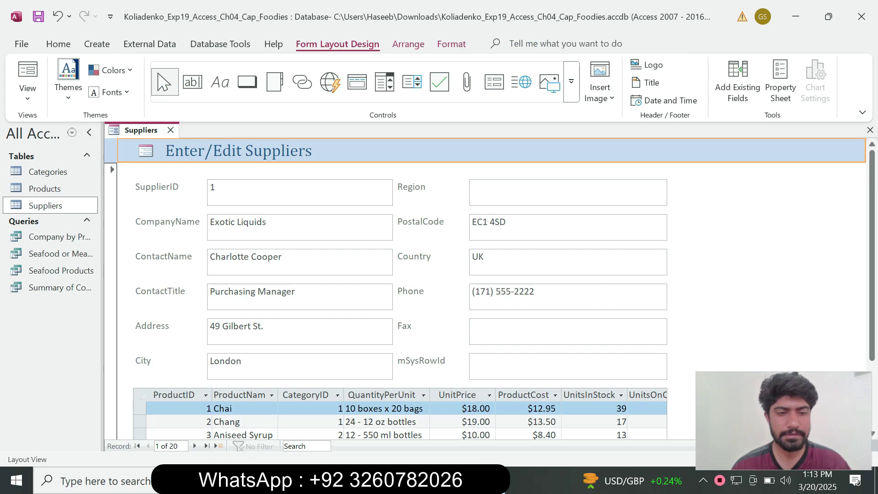
{"action": "left_click", "coordinate": [140, 396]}
{"action": "left_click", "coordinate": [140, 396]}
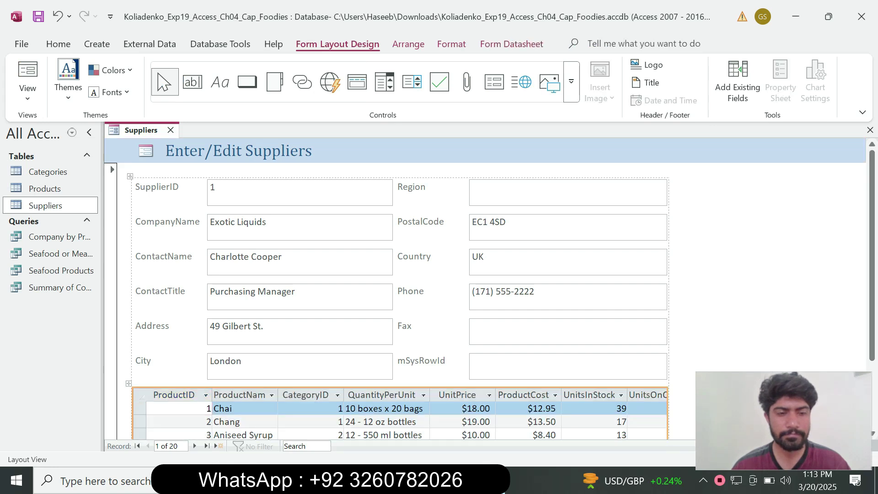
{"action": "key", "text": "alt+Tab"}
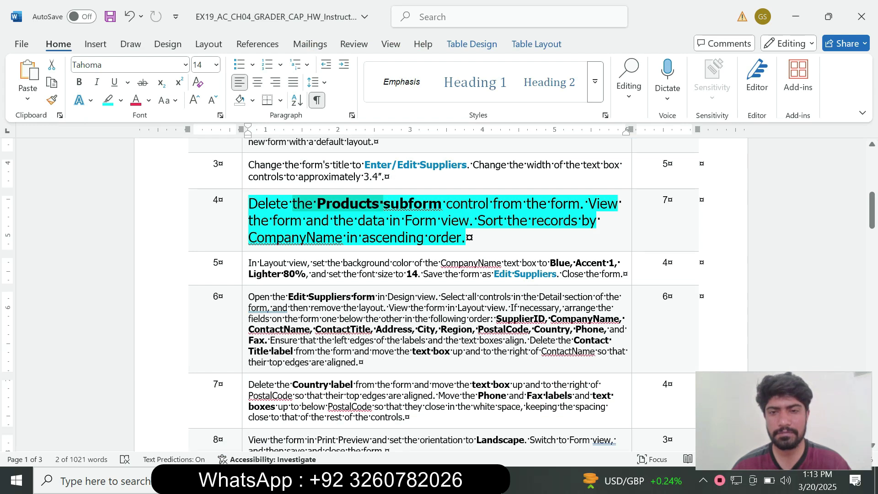
{"action": "key", "text": "alt+Tab"}
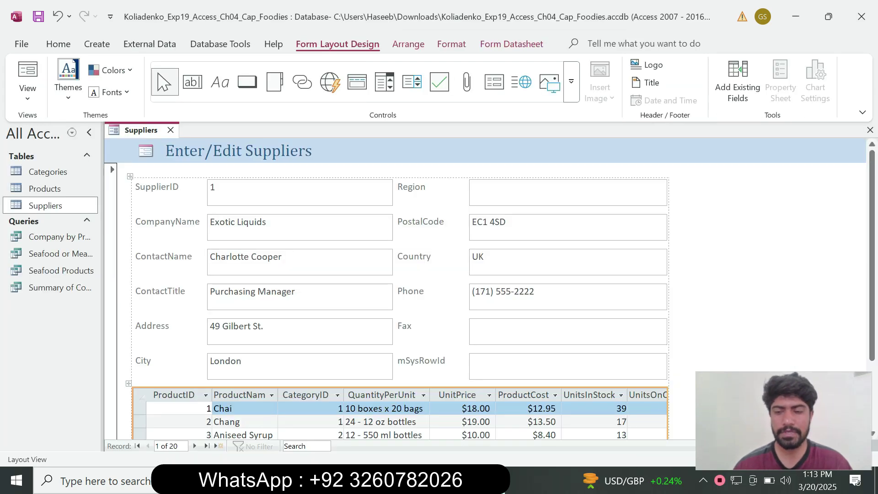
{"action": "key", "text": "Delete"}
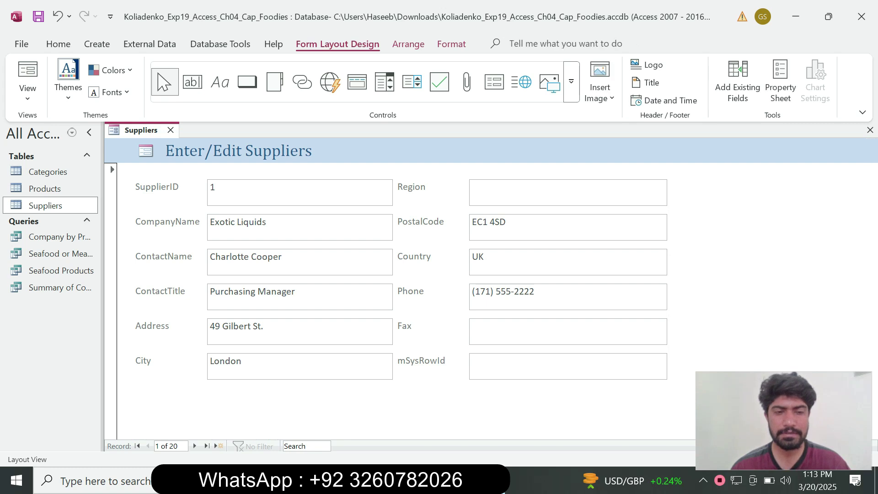
Reread the Form view instruction in Word's step 4, then display the Suppliers form in Form view in Access.
{"action": "key", "text": "alt+Tab"}
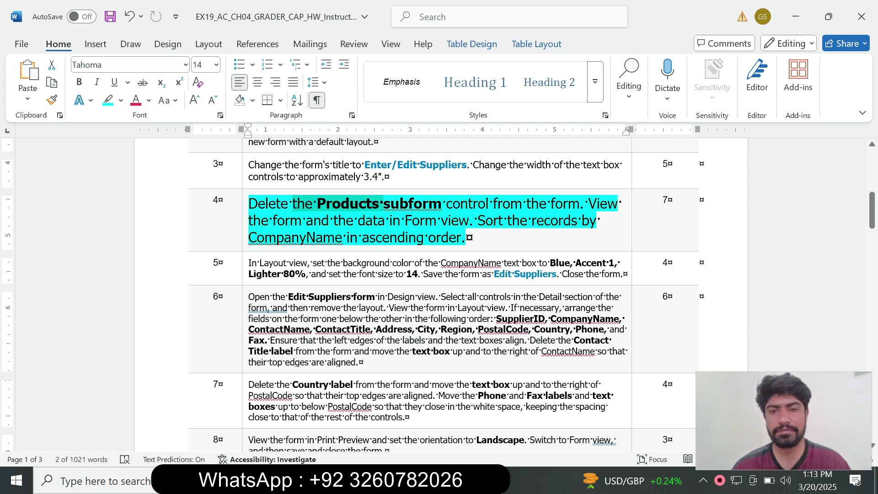
{"action": "left_click_drag", "start_coordinate": [589, 204], "coordinate": [469, 221]}
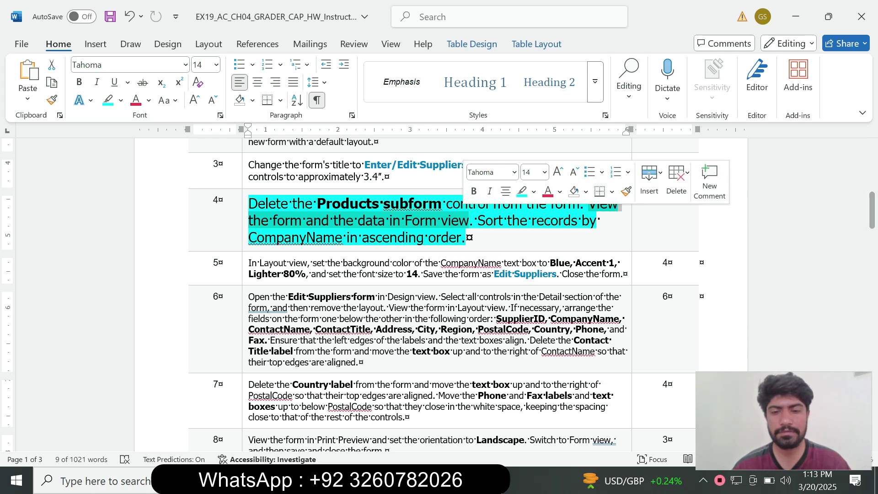
{"action": "key", "text": "alt+Tab"}
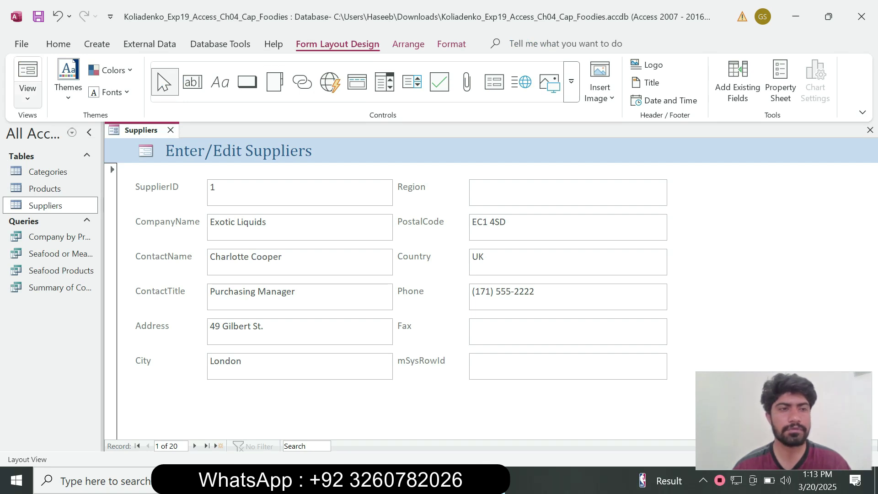
{"action": "left_click", "coordinate": [27, 89]}
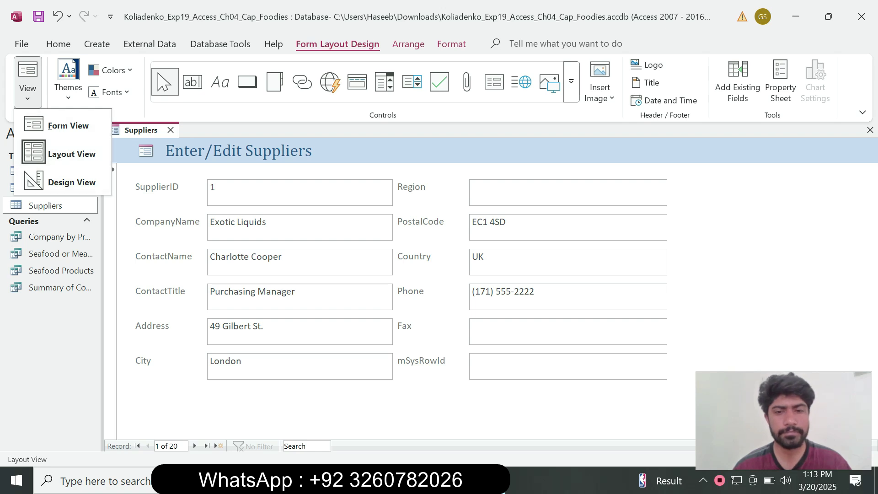
{"action": "key", "text": "alt+Tab"}
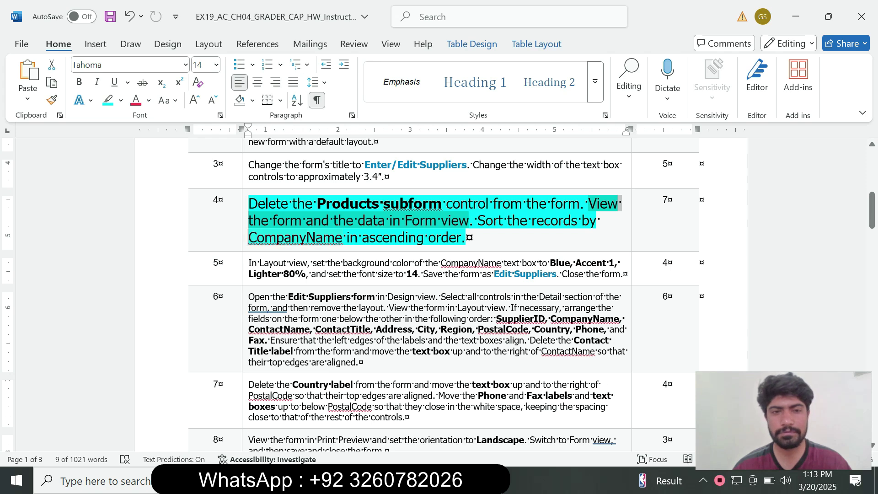
{"action": "key", "text": "alt+Tab"}
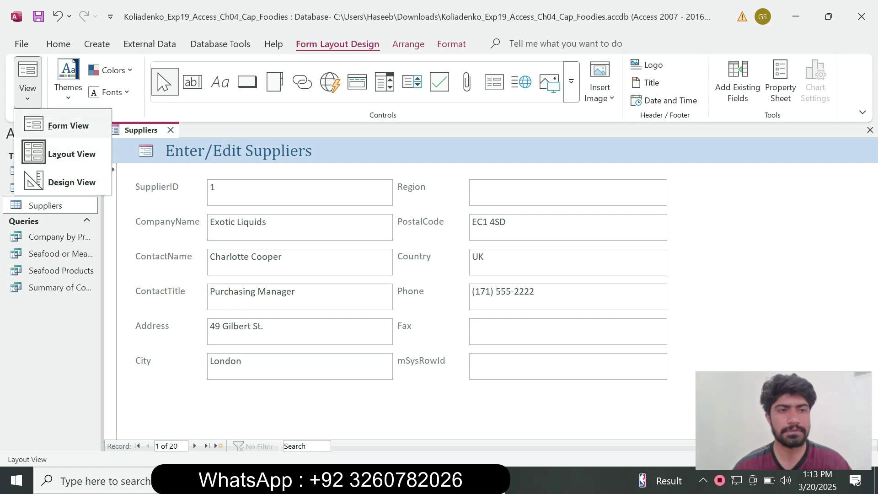
{"action": "left_click", "coordinate": [68, 126]}
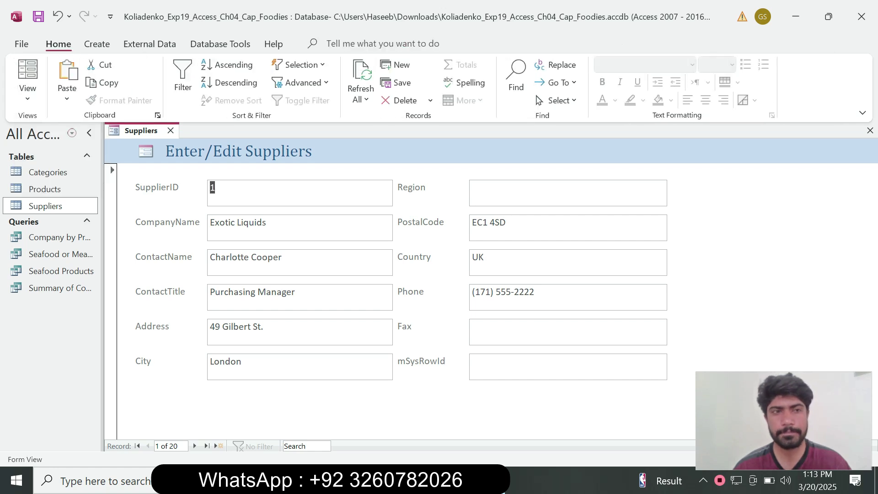
Reread the sorting instruction in Word, then sort the Suppliers form's records by CompanyName in ascending order in Access.
{"action": "key", "text": "alt+Tab"}
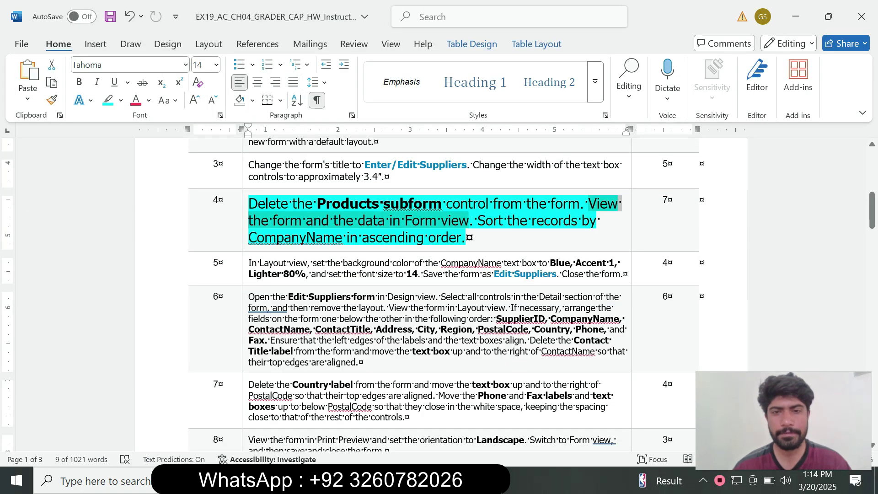
{"action": "left_click", "coordinate": [536, 220]}
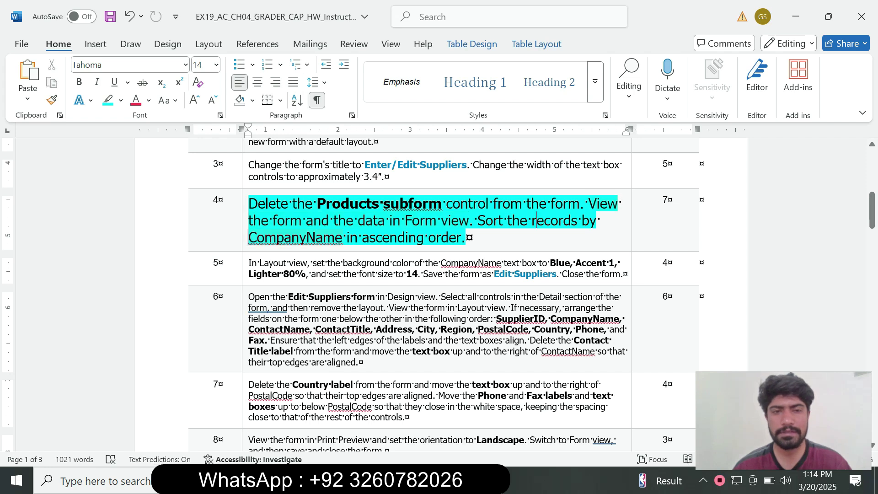
{"action": "left_click_drag", "start_coordinate": [277, 237], "coordinate": [459, 238]}
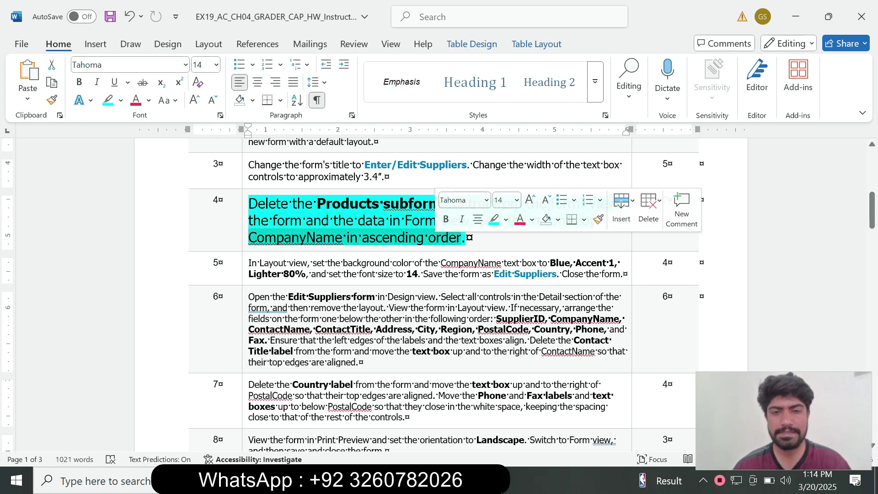
{"action": "left_click", "coordinate": [469, 238]}
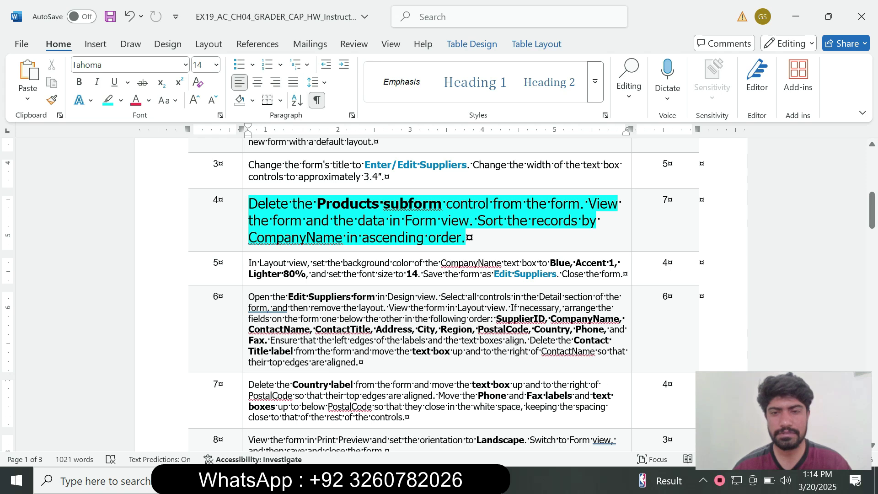
{"action": "key", "text": "alt+Tab"}
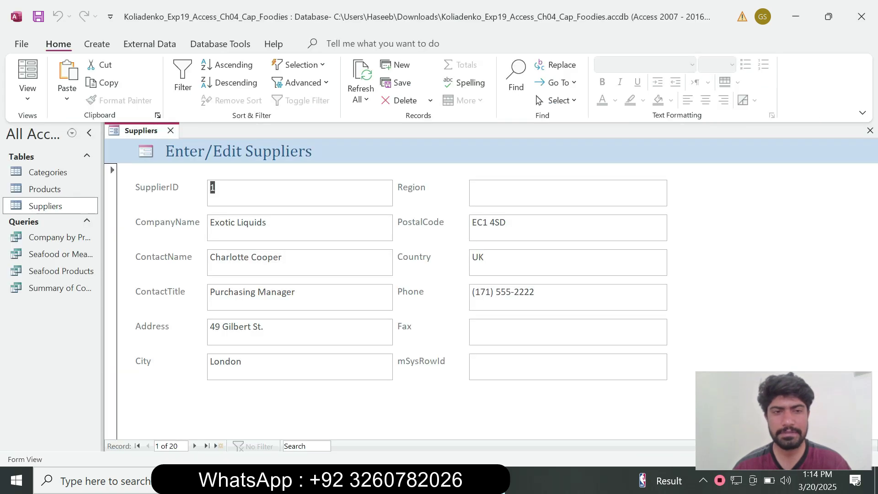
{"action": "left_click", "coordinate": [267, 223]}
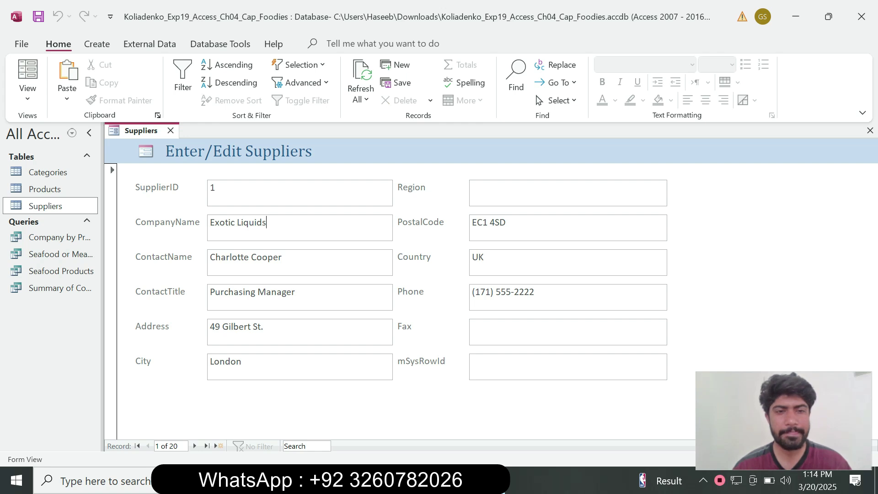
{"action": "key", "text": "alt+Tab"}
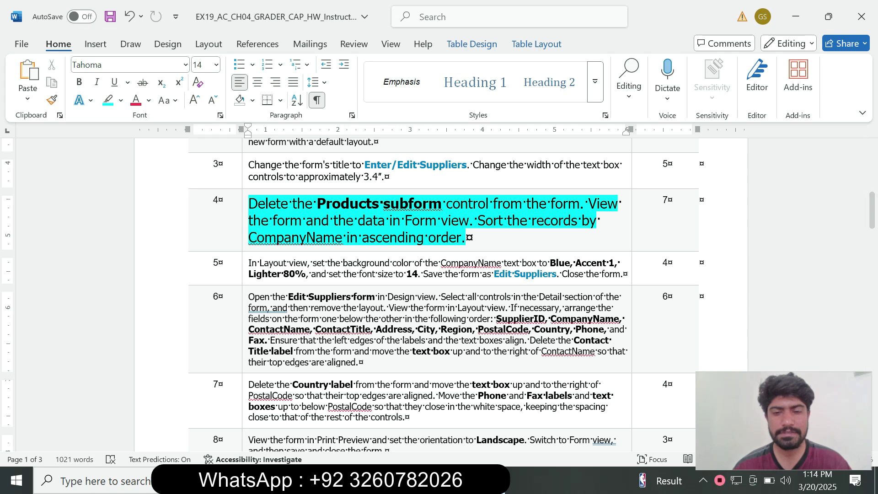
{"action": "key", "text": "alt+Tab"}
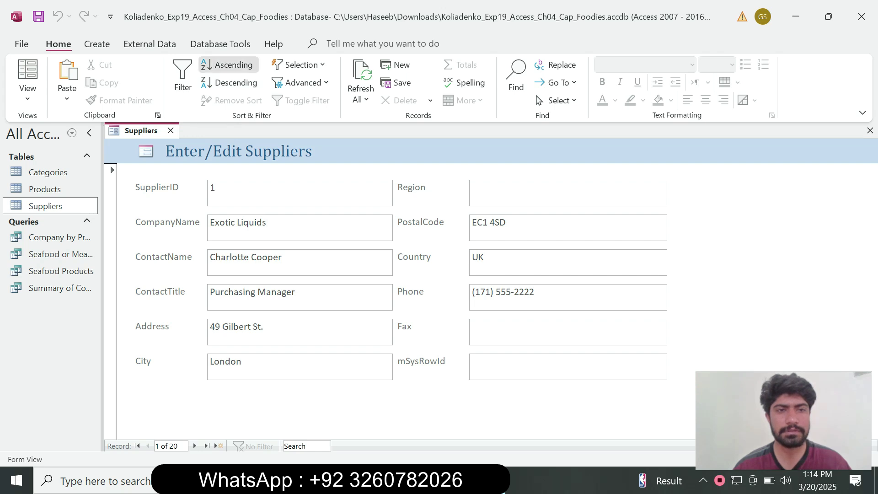
{"action": "left_click", "coordinate": [228, 64]}
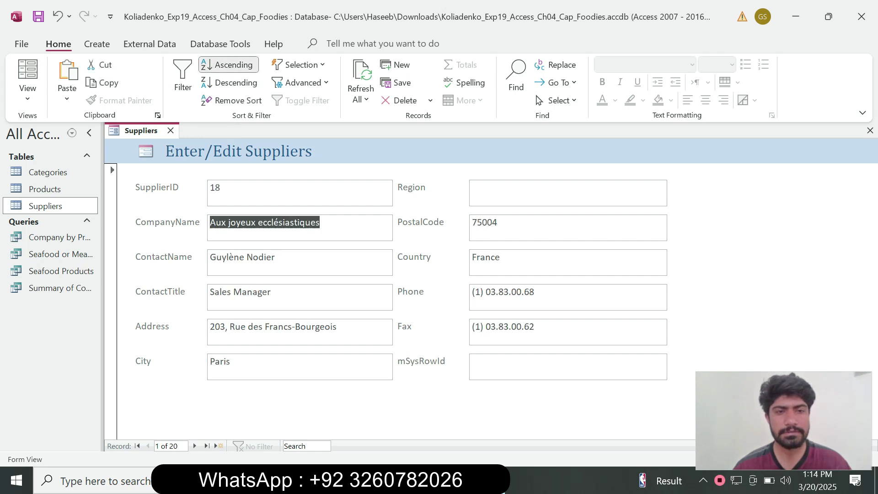
Switch to Word and set the step 4 instruction text to 9 pt with no highlight color.
{"action": "key", "text": "alt+Tab"}
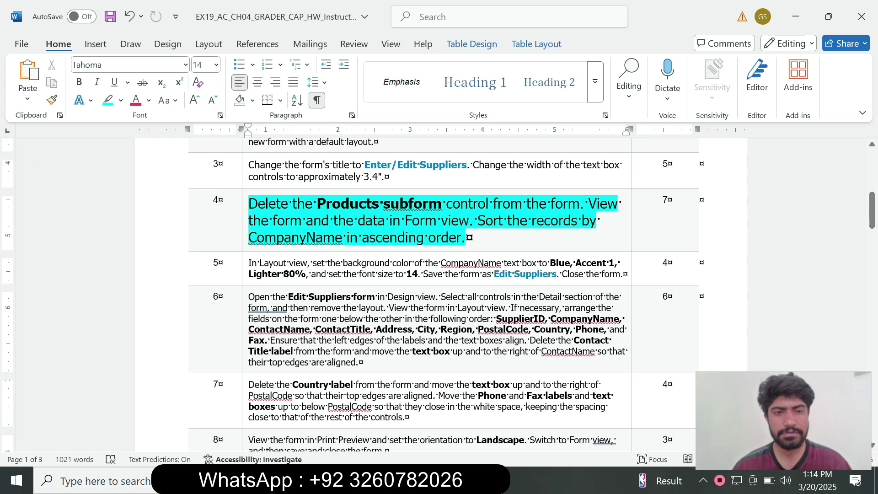
{"action": "triple_click", "coordinate": [465, 238]}
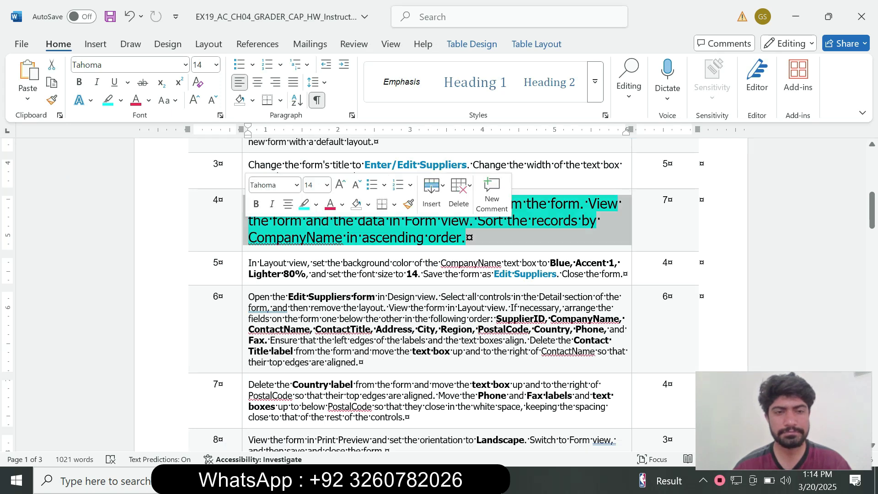
{"action": "left_click", "coordinate": [326, 185]}
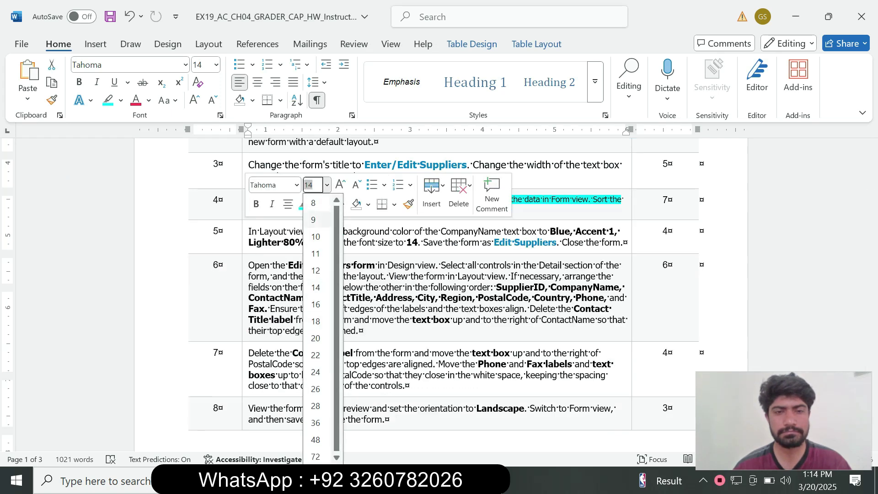
{"action": "left_click", "coordinate": [313, 211]}
{"action": "left_click", "coordinate": [316, 204]}
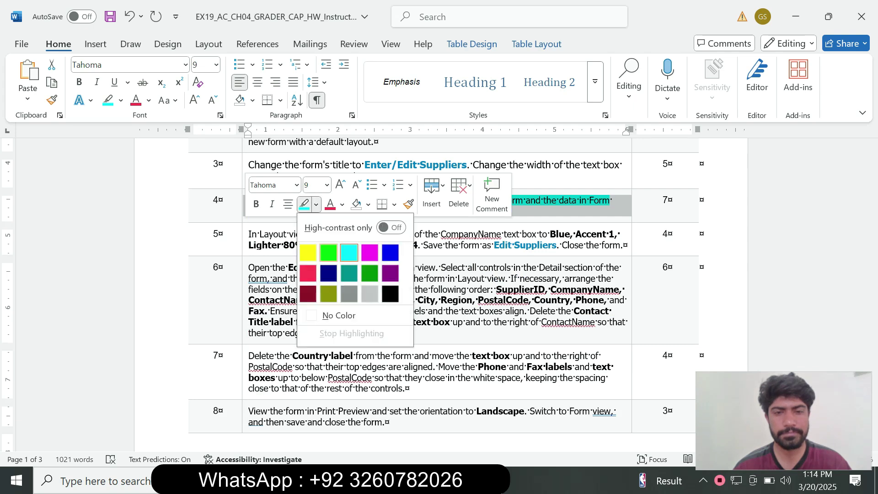
{"action": "left_click", "coordinate": [338, 315]}
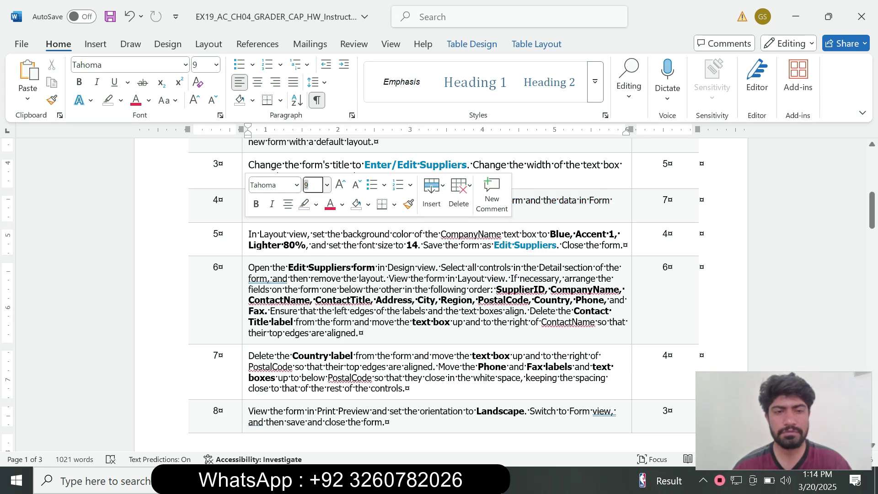
Set the step 5 instruction text to 14 pt and highlight it in turquoise.
{"action": "left_click", "coordinate": [246, 238]}
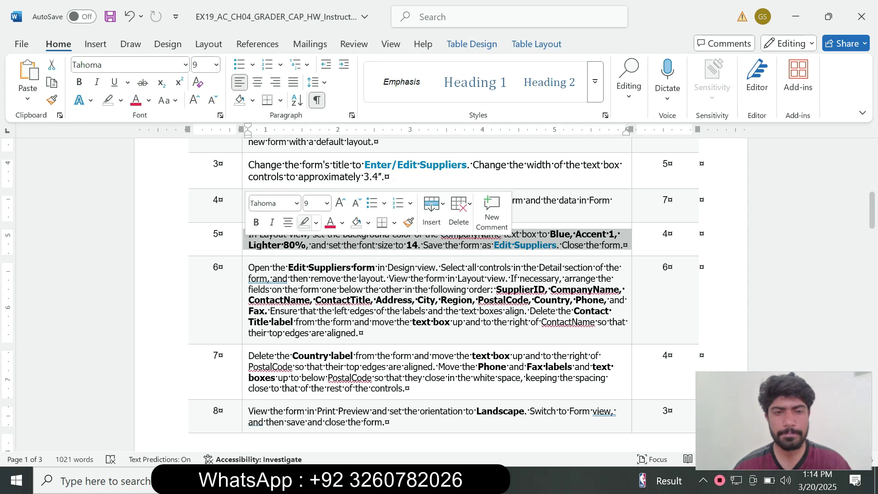
{"action": "left_click", "coordinate": [326, 203]}
{"action": "left_click", "coordinate": [316, 306]}
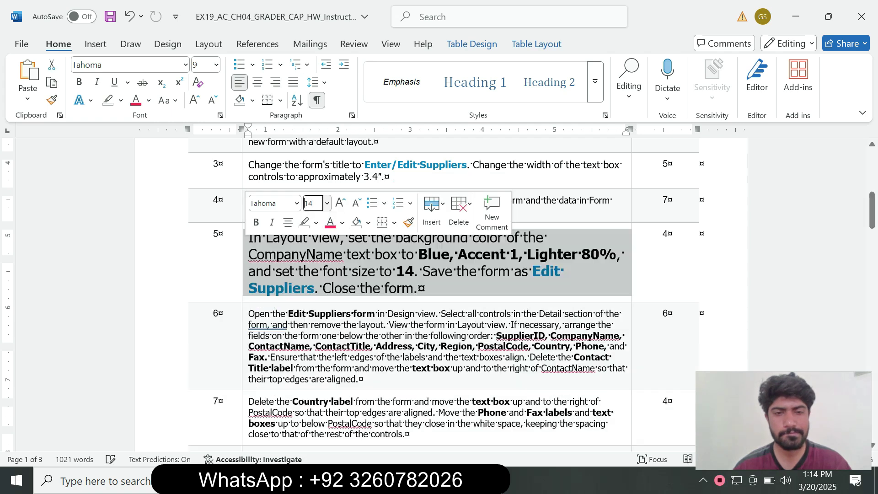
{"action": "left_click", "coordinate": [316, 222]}
{"action": "left_click", "coordinate": [348, 268]}
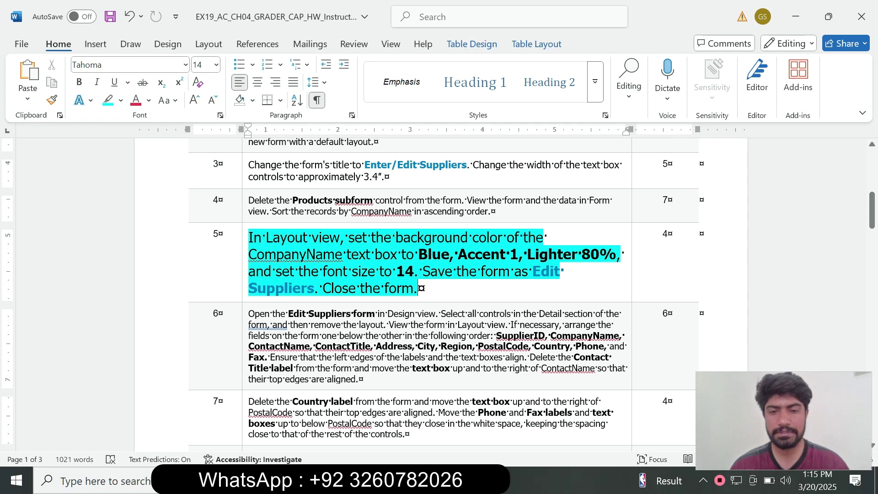
Examine the CompanyName text box in Access against the step 5 background color instruction in Word, ending in Access.
{"action": "left_click", "coordinate": [488, 480]}
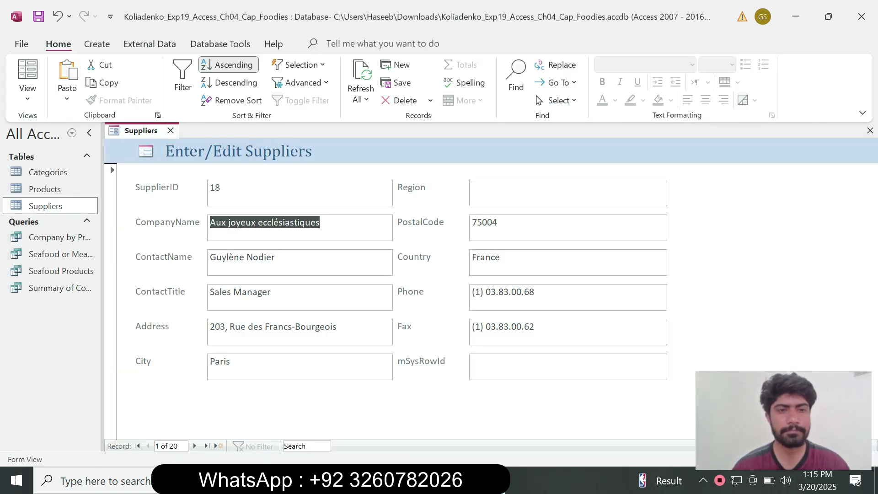
{"action": "key", "text": "alt+Tab"}
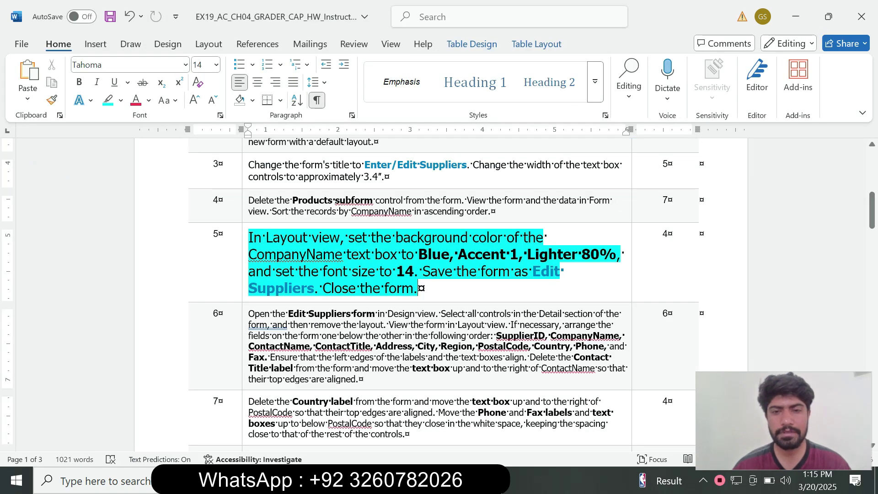
{"action": "left_click_drag", "start_coordinate": [264, 254], "coordinate": [306, 254]}
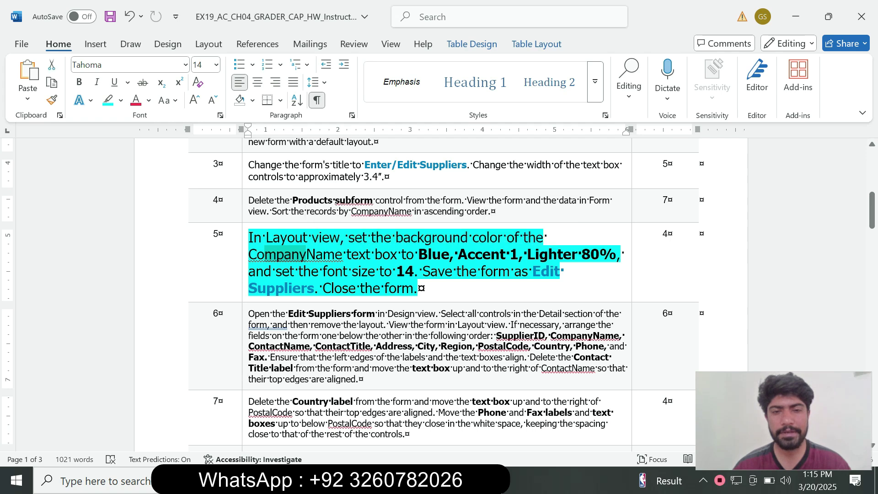
{"action": "key", "text": "alt+Tab"}
{"action": "left_click", "coordinate": [320, 222]}
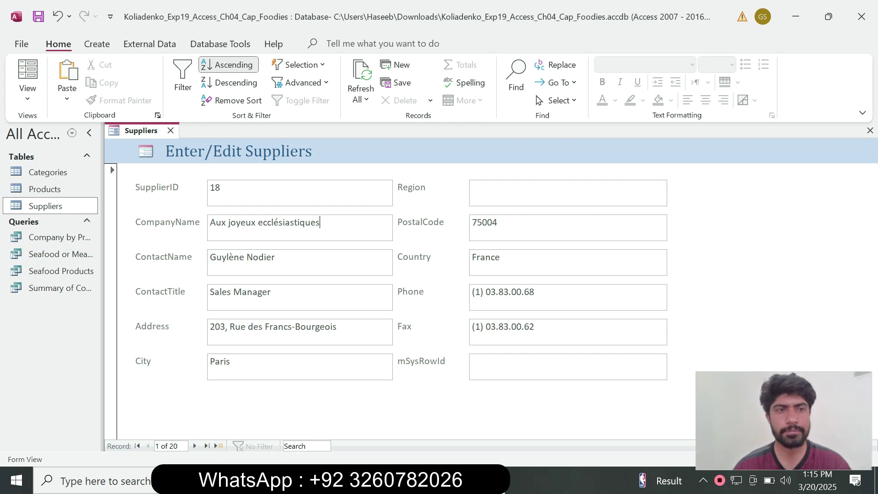
{"action": "key", "text": "alt+Tab"}
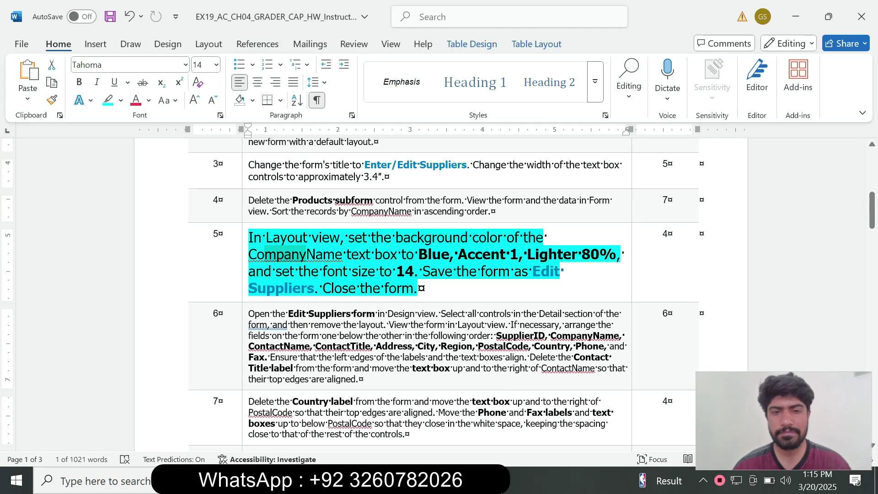
{"action": "left_click_drag", "start_coordinate": [418, 255], "coordinate": [599, 255]}
{"action": "key", "text": "alt+Tab"}
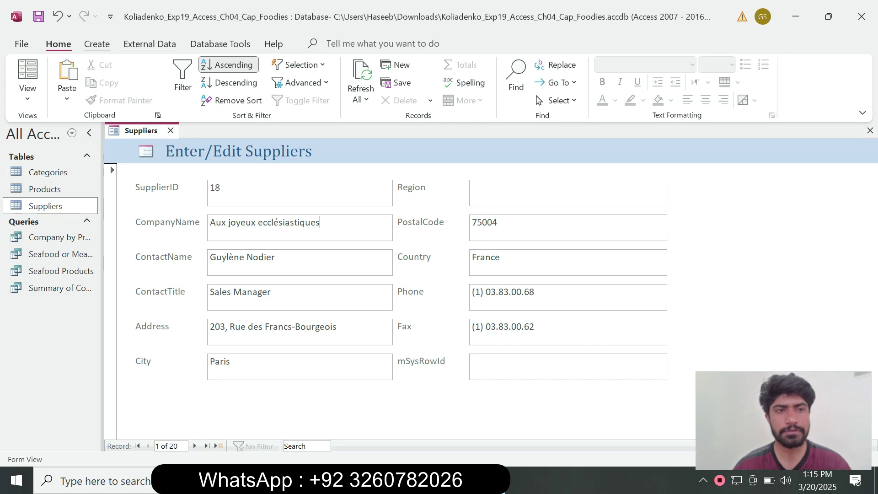
{"action": "left_click", "coordinate": [97, 45]}
{"action": "left_click", "coordinate": [149, 44]}
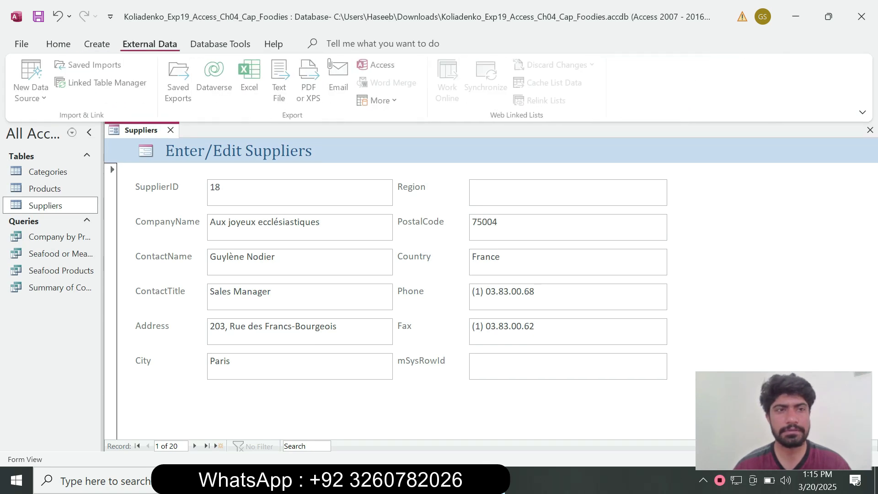
{"action": "left_click", "coordinate": [220, 43]}
{"action": "left_click", "coordinate": [274, 43]}
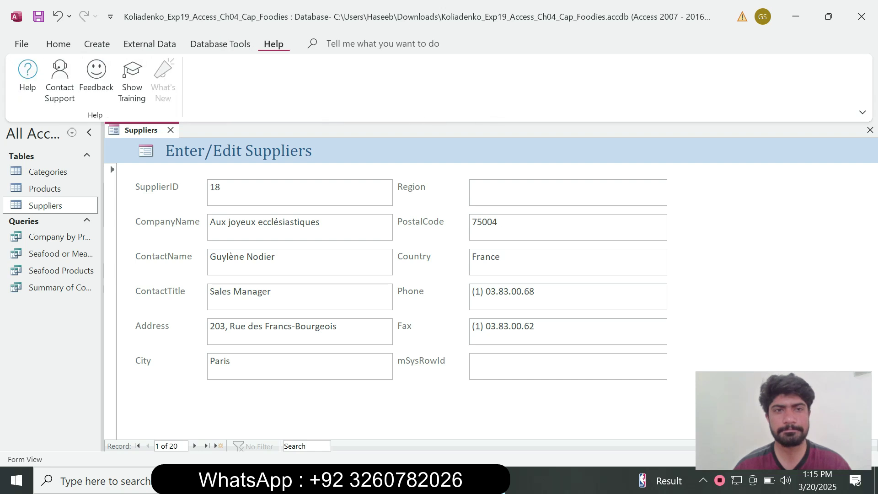
{"action": "left_click", "coordinate": [97, 43]}
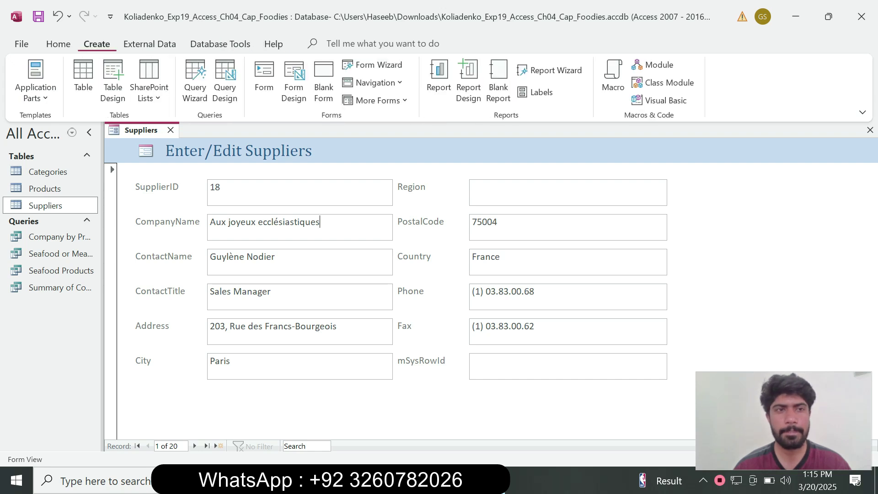
{"action": "left_click", "coordinate": [58, 44]}
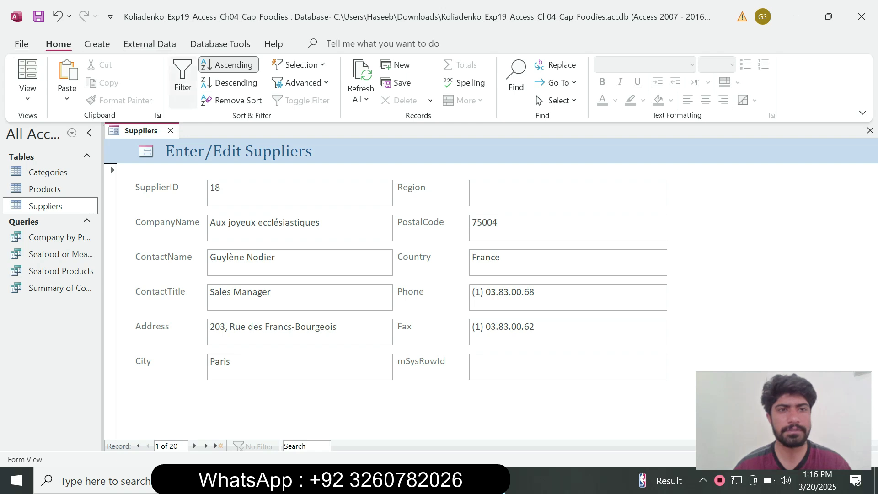
{"action": "left_click", "coordinate": [96, 44]}
{"action": "left_click", "coordinate": [150, 44]}
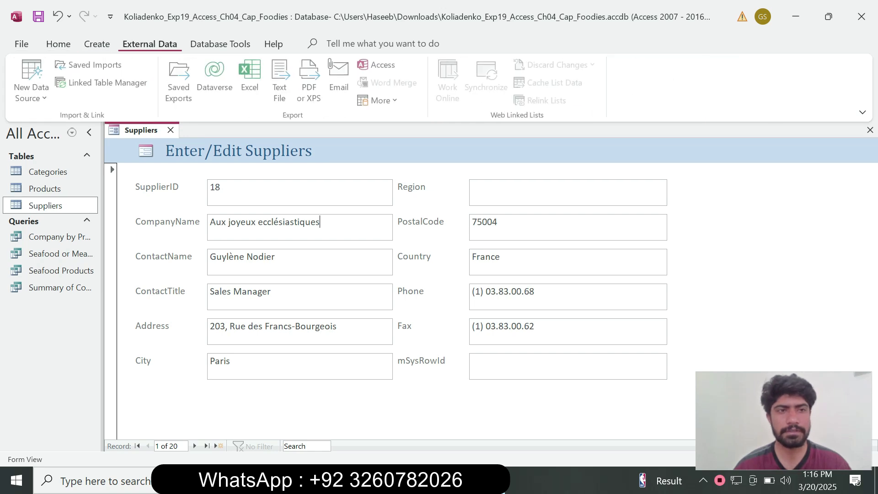
{"action": "left_click", "coordinate": [220, 44]}
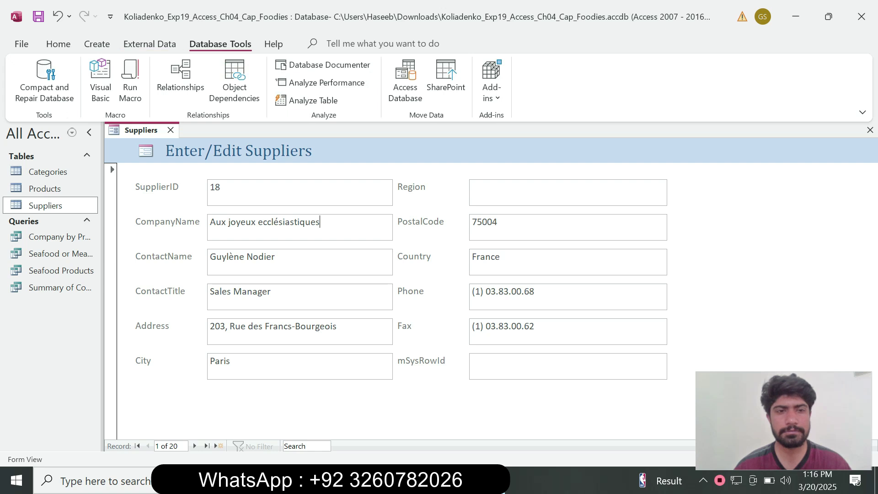
{"action": "left_click_drag", "start_coordinate": [321, 222], "coordinate": [210, 223]}
{"action": "left_click", "coordinate": [273, 44]}
{"action": "left_click", "coordinate": [221, 44]}
{"action": "left_click", "coordinate": [150, 44]}
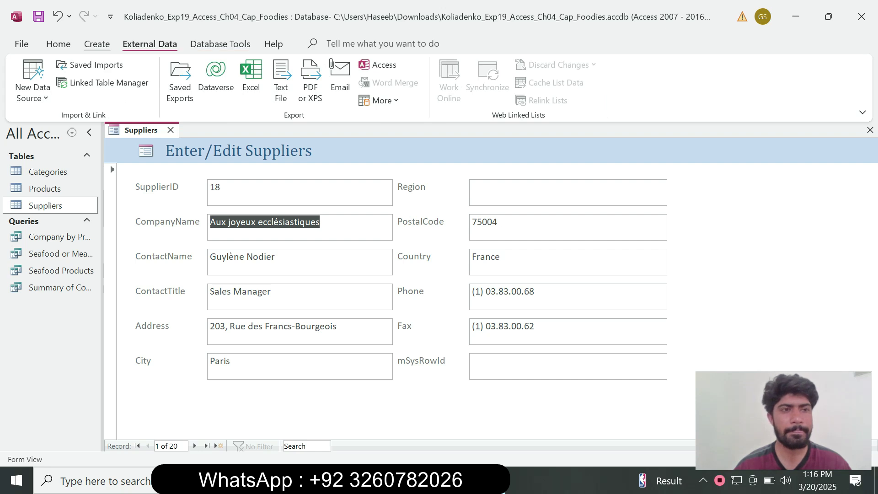
{"action": "left_click", "coordinate": [97, 44]}
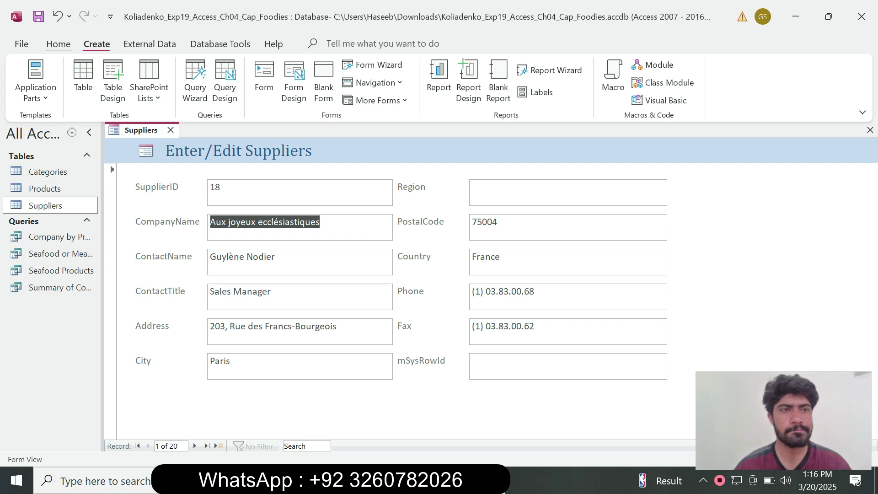
{"action": "left_click", "coordinate": [58, 44]}
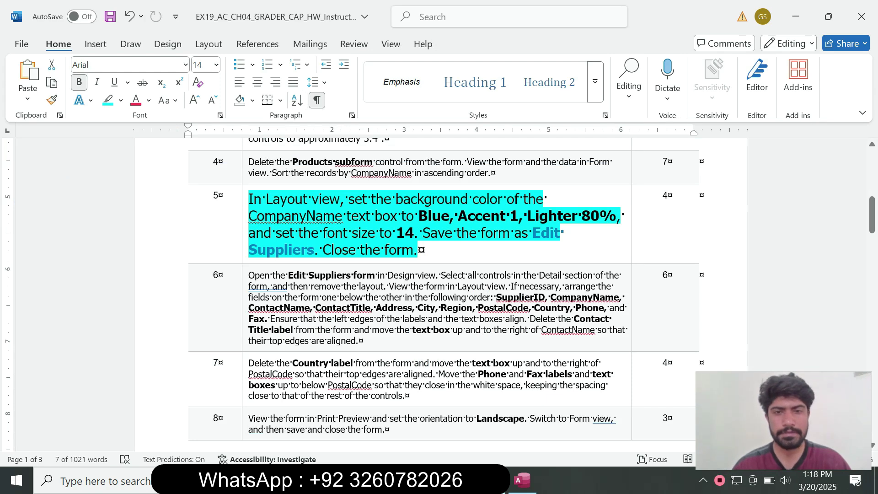
Reread the step 5 background color instruction in Word, then switch to Access and show the Suppliers form in Layout view.
{"action": "left_click_drag", "start_coordinate": [402, 215], "coordinate": [458, 215]}
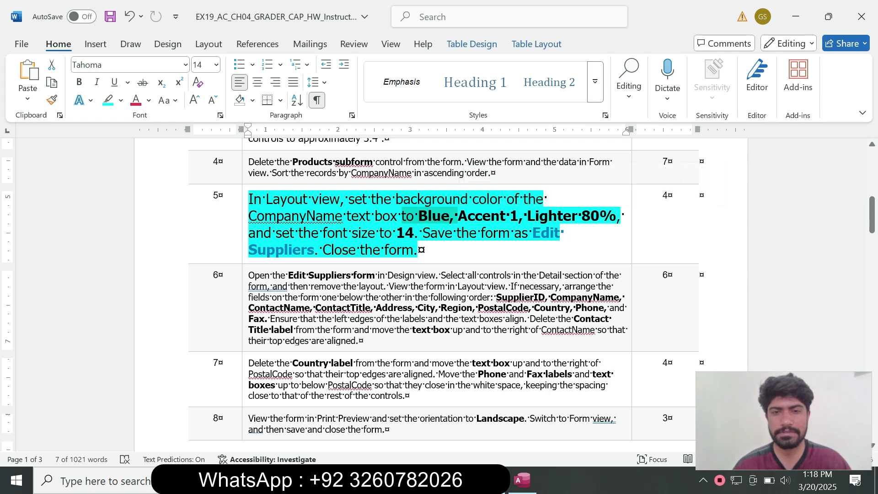
{"action": "left_click", "coordinate": [522, 479]}
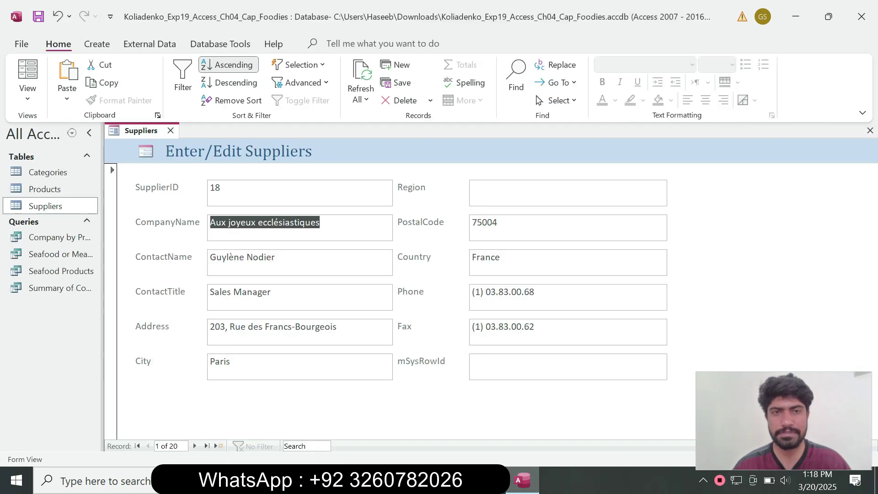
{"action": "left_click", "coordinate": [27, 92]}
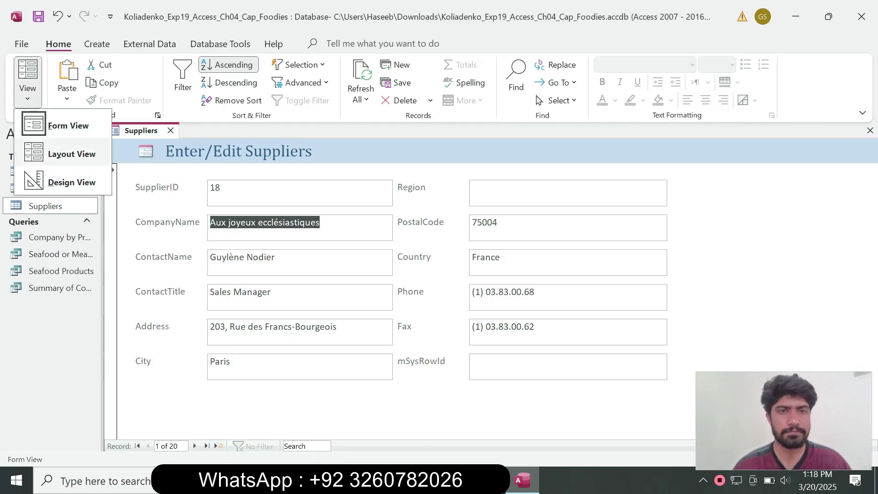
{"action": "left_click", "coordinate": [68, 151]}
Set the CompanyName text box's background color to Blue, Accent 1, Lighter 80%, rechecking the color instruction in Word.
{"action": "left_click", "coordinate": [408, 44]}
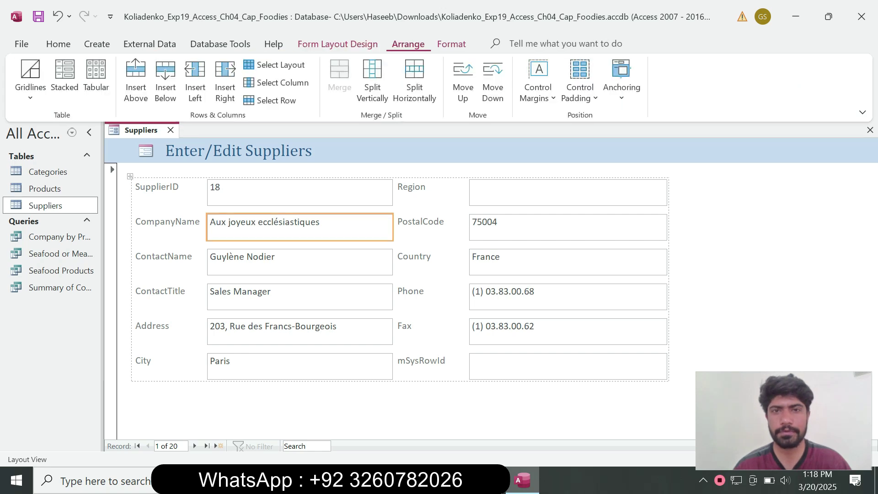
{"action": "left_click", "coordinate": [452, 43]}
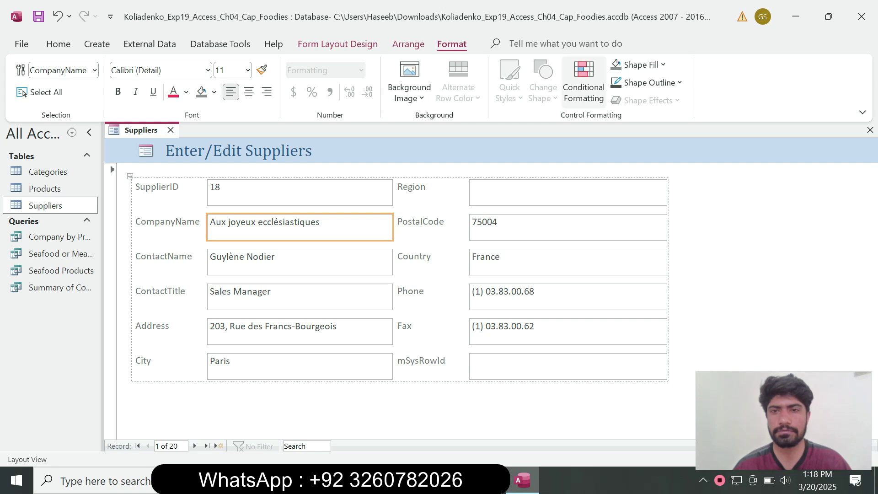
{"action": "left_click", "coordinate": [640, 64]}
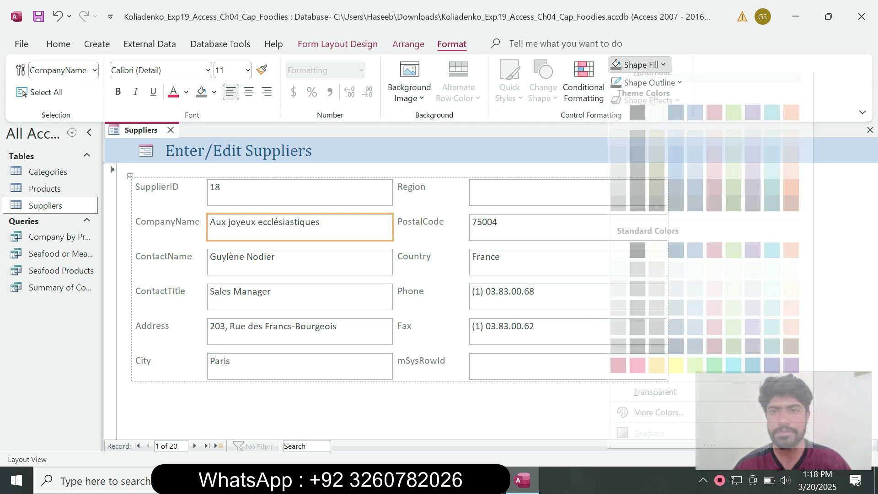
{"action": "key", "text": "alt+Tab"}
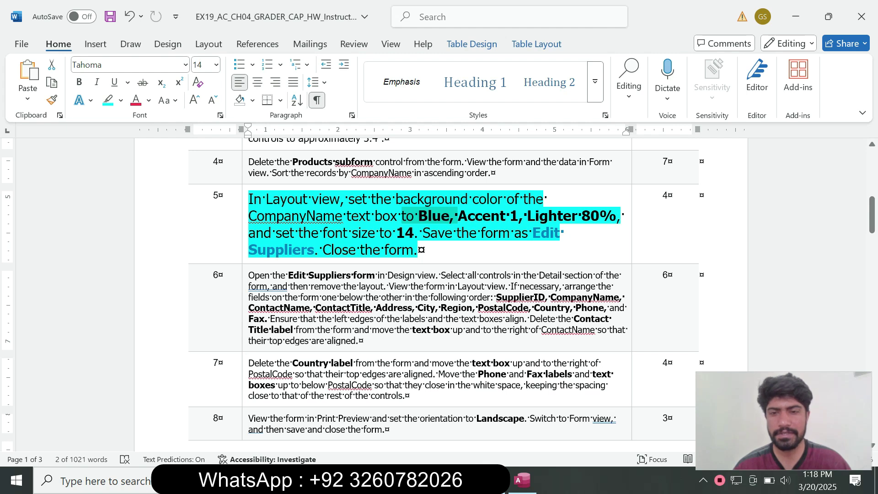
{"action": "key", "text": "alt+Tab"}
{"action": "left_click", "coordinate": [663, 65]}
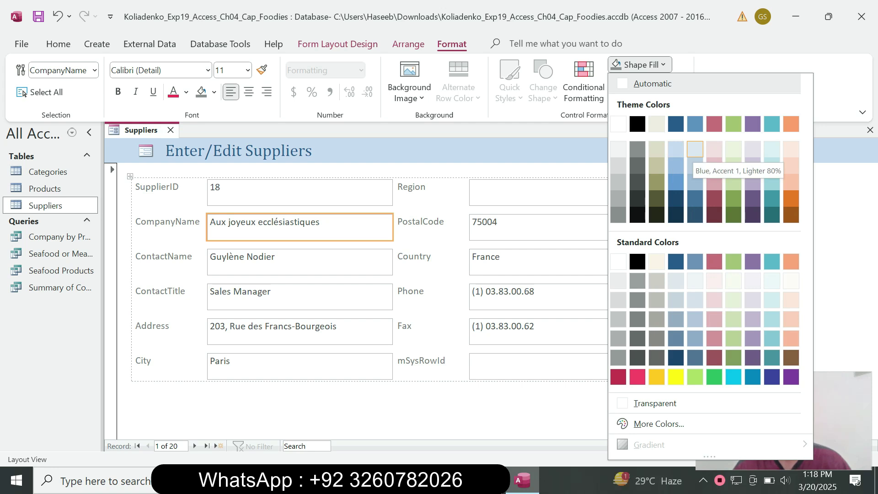
{"action": "left_click", "coordinate": [694, 149]}
Check the step 5 font size instruction in Word, then set the CompanyName text box's font size to 14 in Access.
{"action": "key", "text": "alt+Tab"}
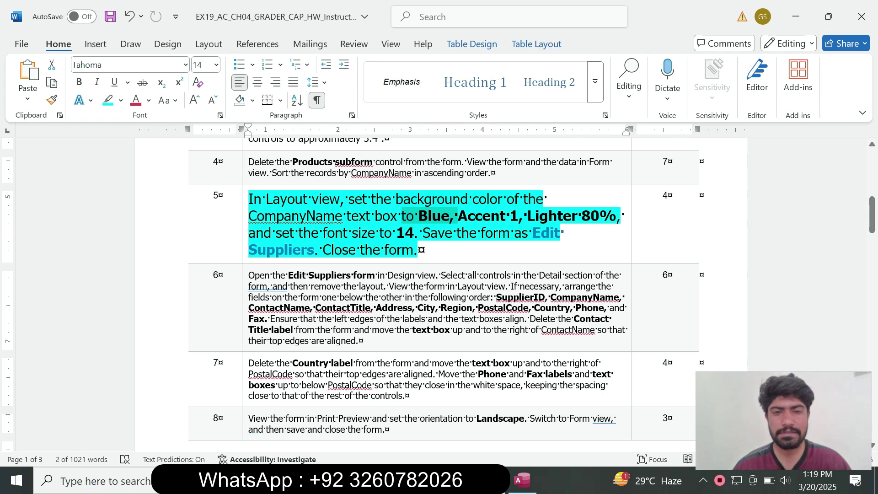
{"action": "left_click_drag", "start_coordinate": [396, 233], "coordinate": [413, 233]}
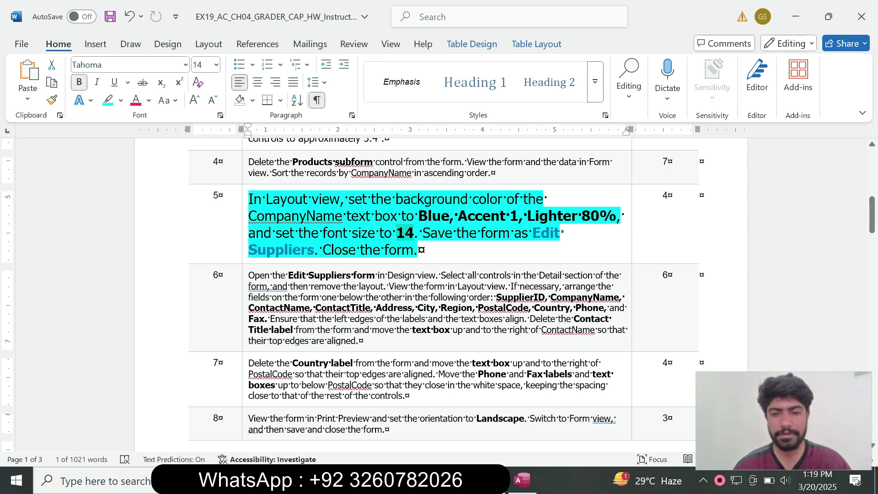
{"action": "left_click", "coordinate": [522, 480]}
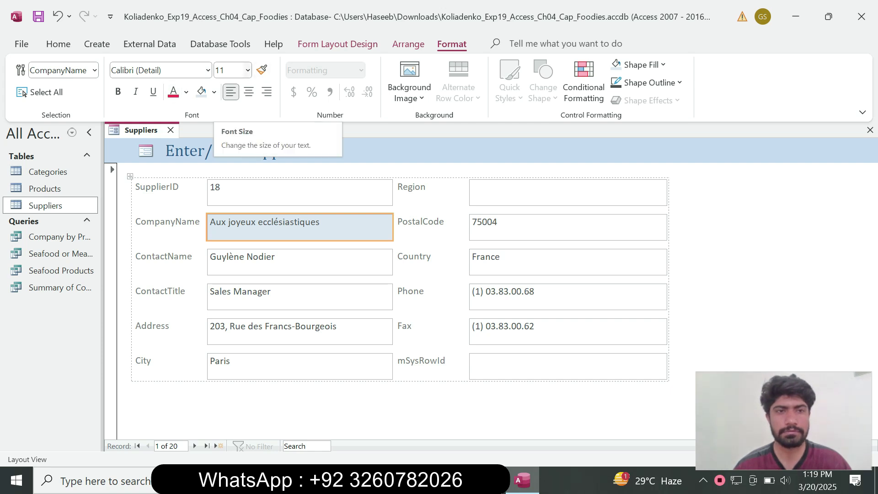
{"action": "left_click", "coordinate": [247, 70]}
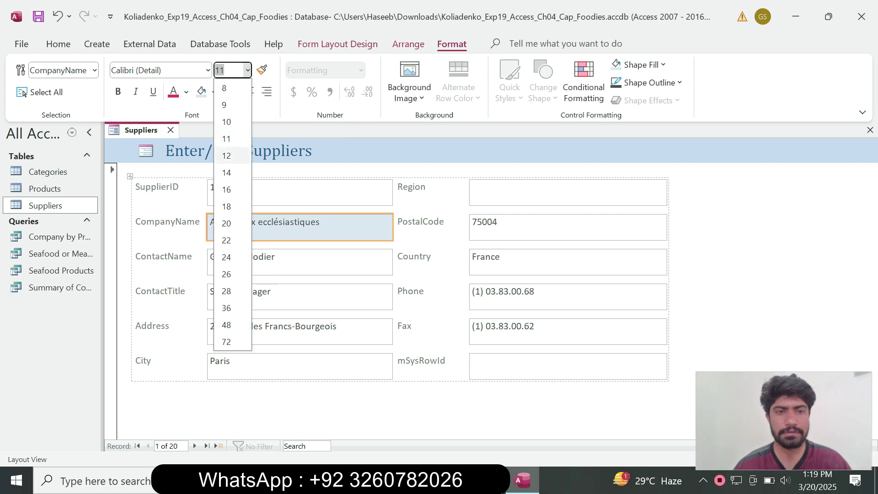
{"action": "left_click", "coordinate": [226, 172]}
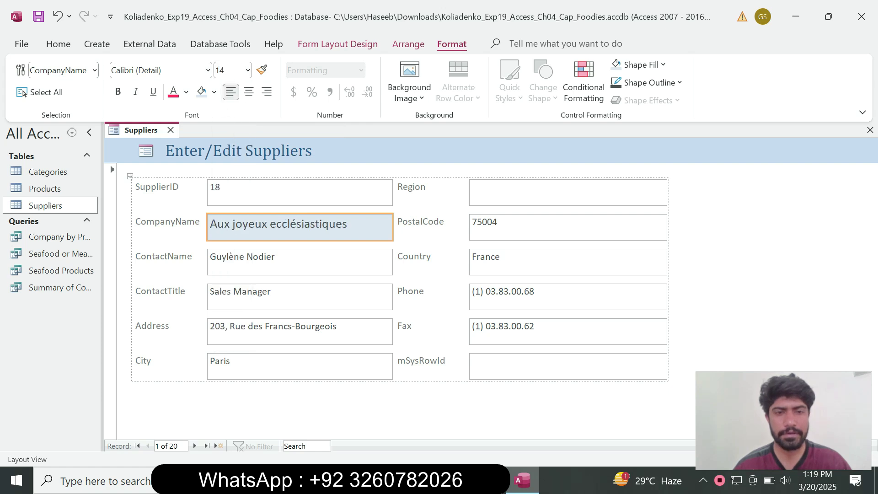
Copy the form name from the step 5 instruction in Word, then save the form in Access as Edit Suppliers.
{"action": "key", "text": "alt+Tab"}
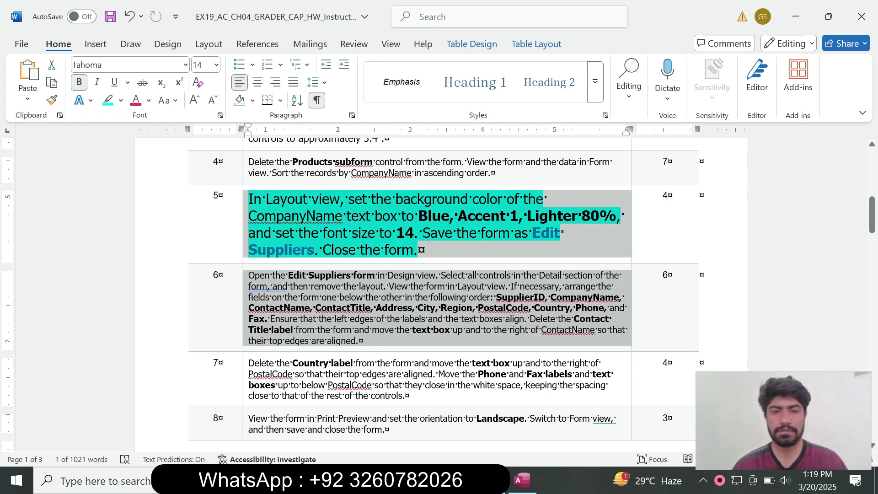
{"action": "left_click", "coordinate": [308, 275]}
{"action": "left_click_drag", "start_coordinate": [532, 232], "coordinate": [314, 249]}
{"action": "key", "text": "ctrl+c"}
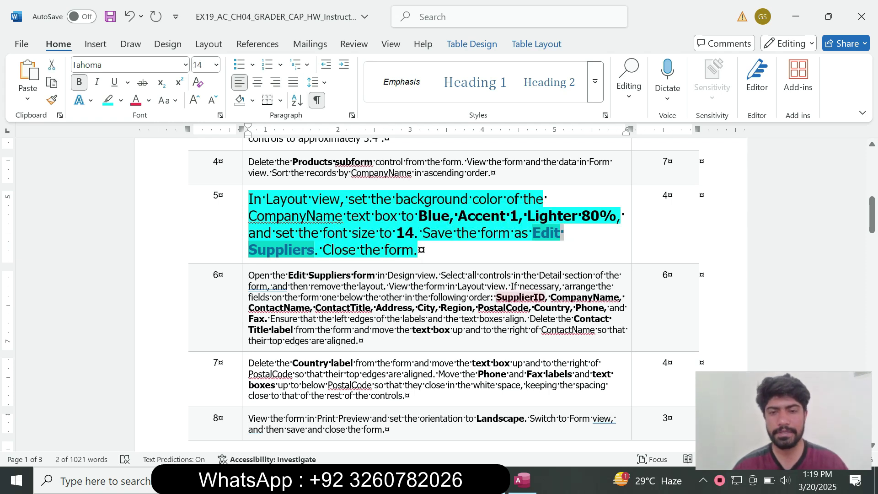
{"action": "left_click", "coordinate": [522, 479]}
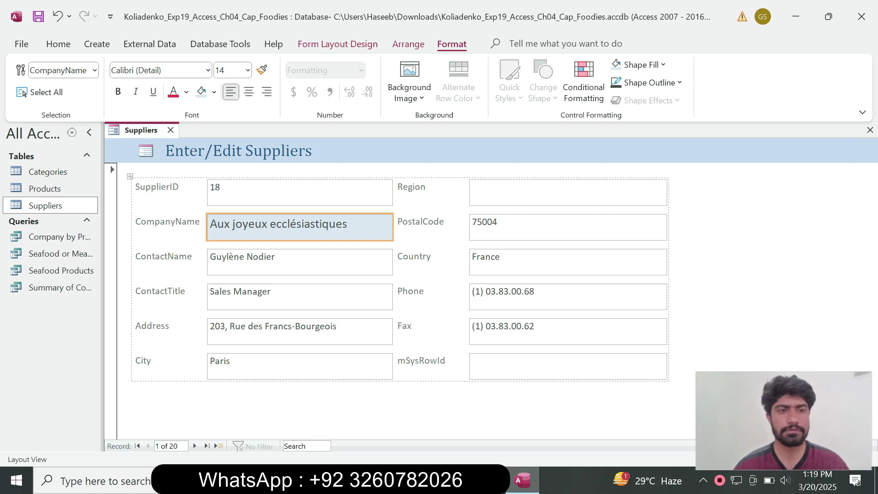
{"action": "right_click", "coordinate": [133, 130]}
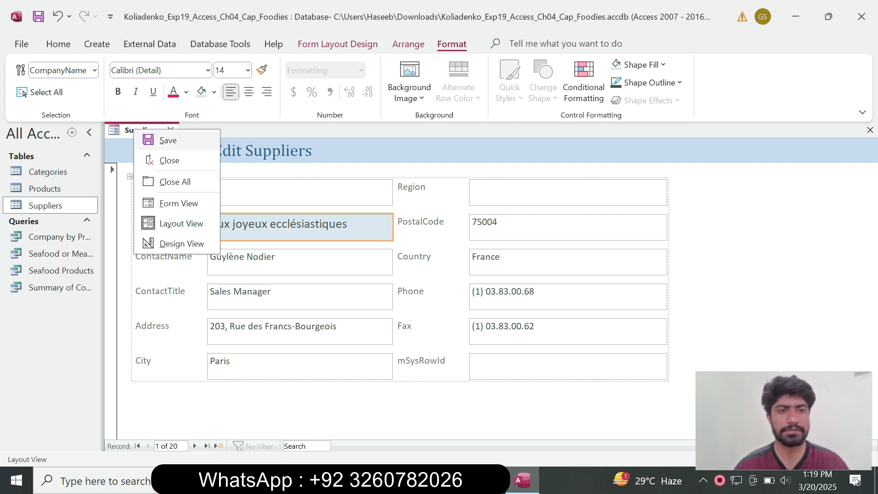
{"action": "left_click", "coordinate": [168, 140]}
{"action": "type", "text": "Edit Suppliers"}
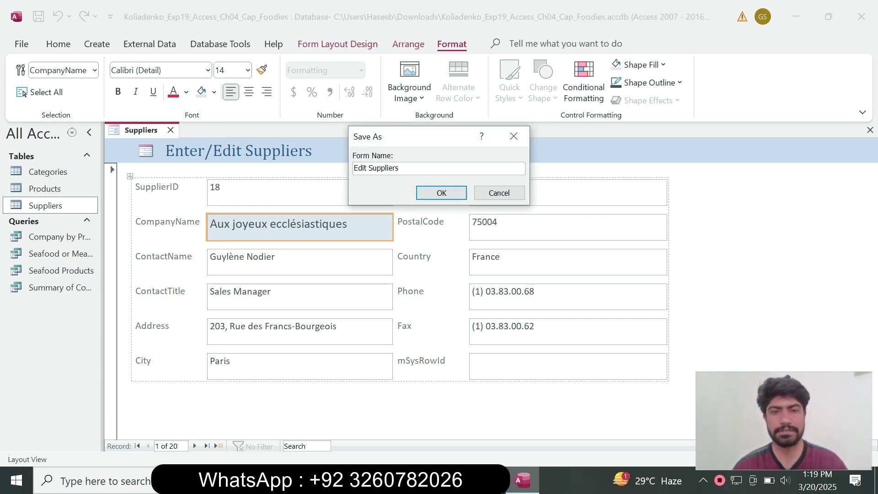
{"action": "key", "text": "Return"}
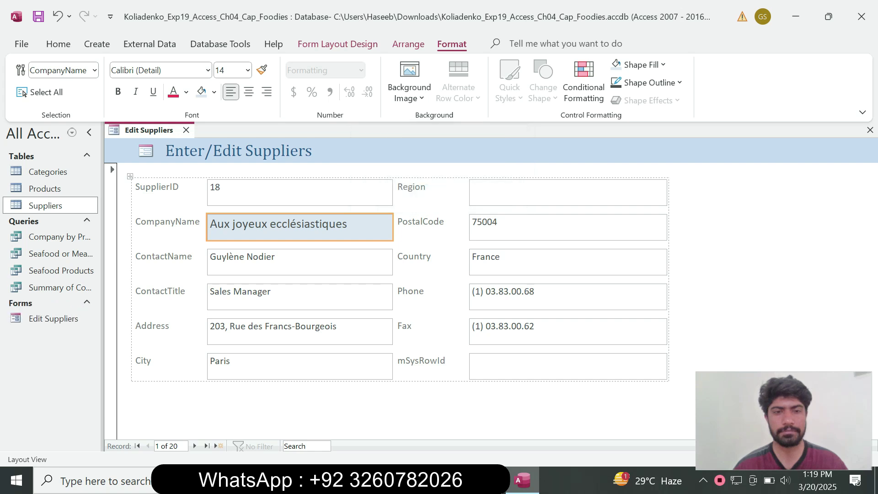
Reread the closing instruction of step 5 in Word, then save and close the Edit Suppliers form in Access.
{"action": "key", "text": "alt+Tab"}
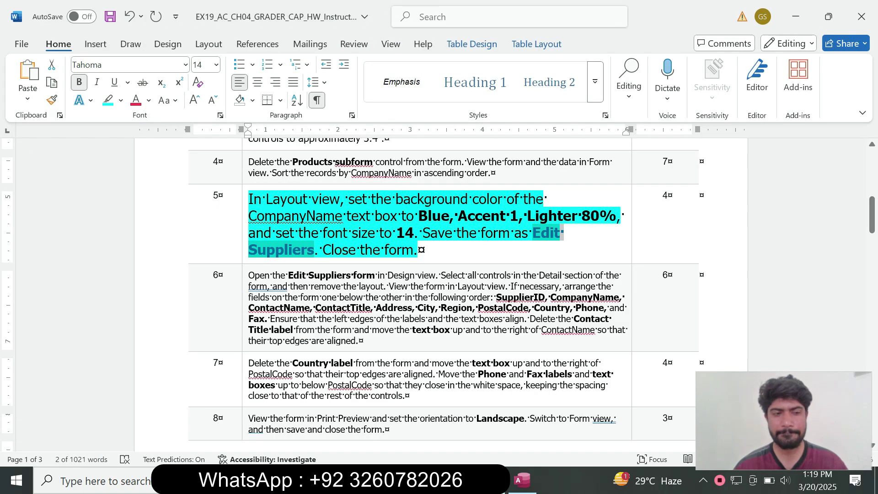
{"action": "left_click_drag", "start_coordinate": [323, 250], "coordinate": [380, 251]}
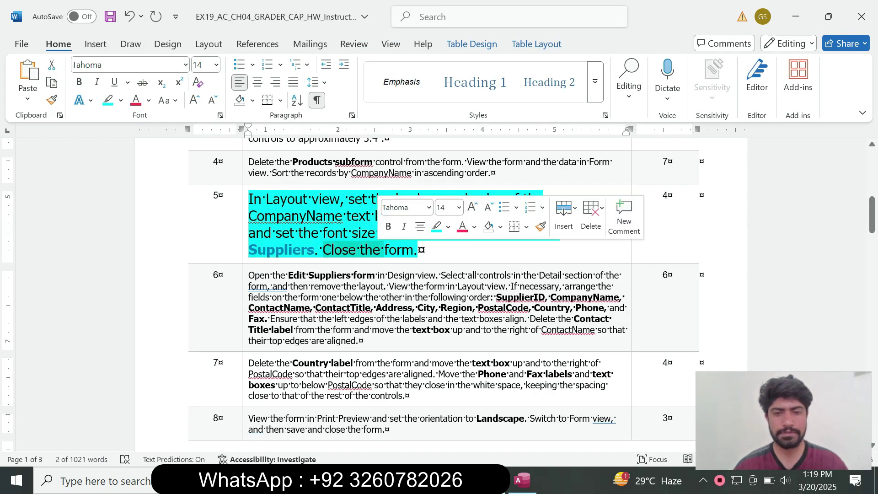
{"action": "left_click", "coordinate": [522, 480]}
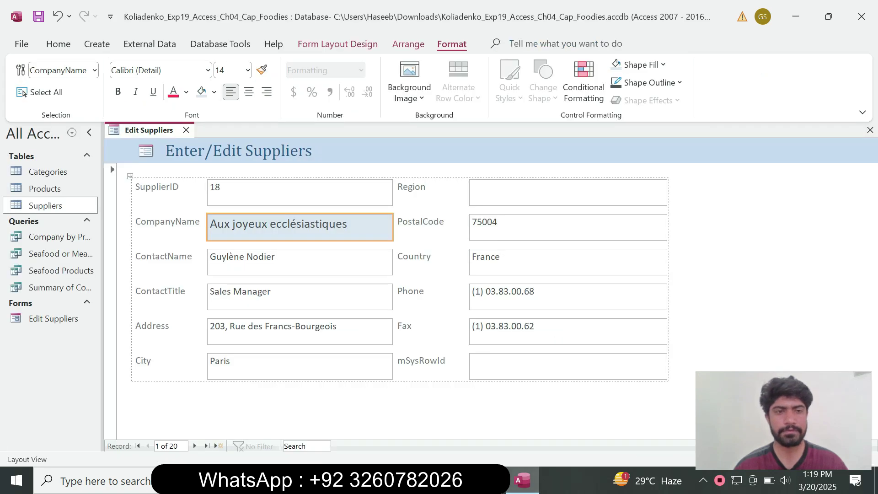
{"action": "right_click", "coordinate": [165, 131]}
{"action": "left_click", "coordinate": [188, 141]}
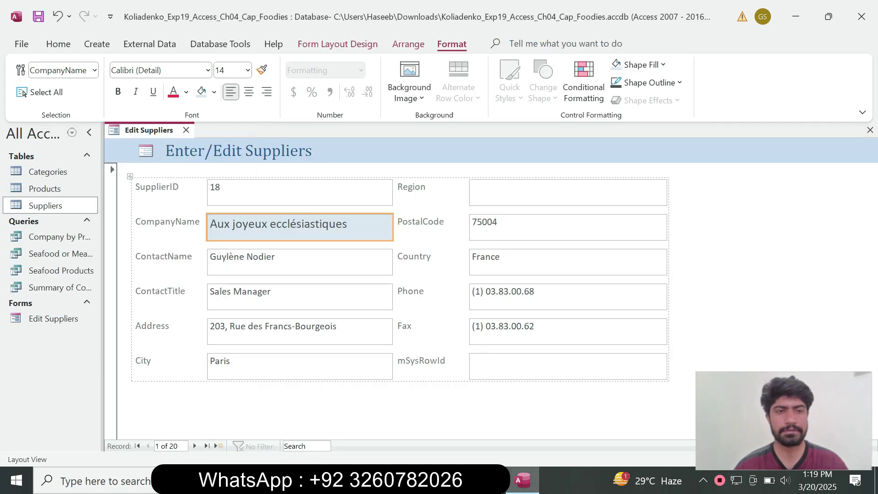
{"action": "right_click", "coordinate": [165, 131]}
{"action": "left_click", "coordinate": [187, 156]}
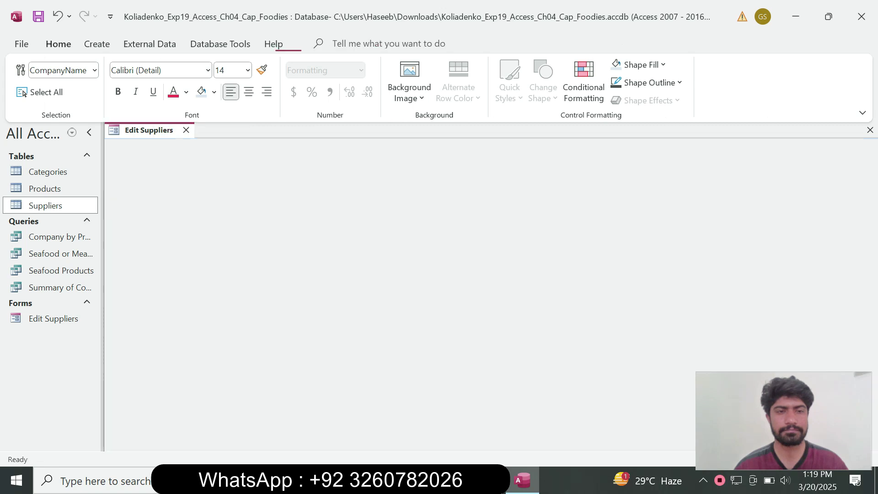
Switch to Word and set the step 5 instruction text to 9 pt with no highlight color.
{"action": "key", "text": "alt+Tab"}
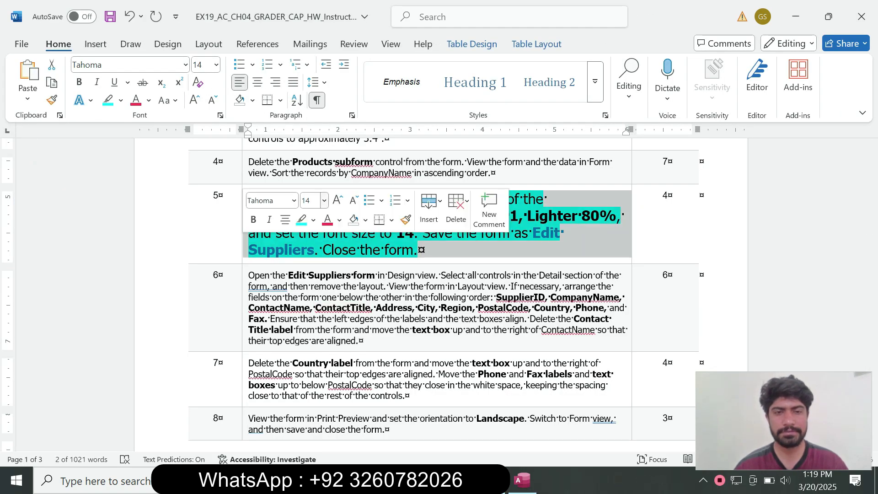
{"action": "left_click", "coordinate": [323, 200]}
{"action": "left_click", "coordinate": [311, 235]}
{"action": "left_click", "coordinate": [313, 220]}
{"action": "left_click", "coordinate": [336, 331]}
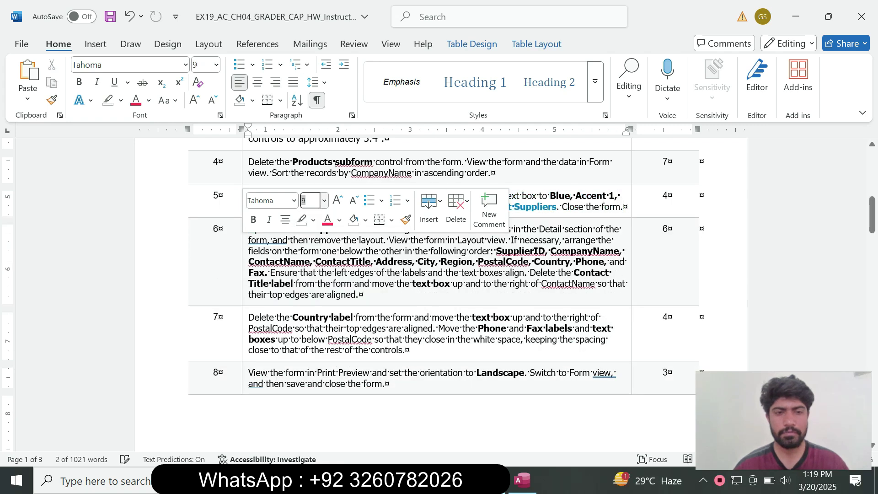
Set the step 6 instruction text to 11 pt and highlight it in turquoise.
{"action": "left_click", "coordinate": [244, 286]}
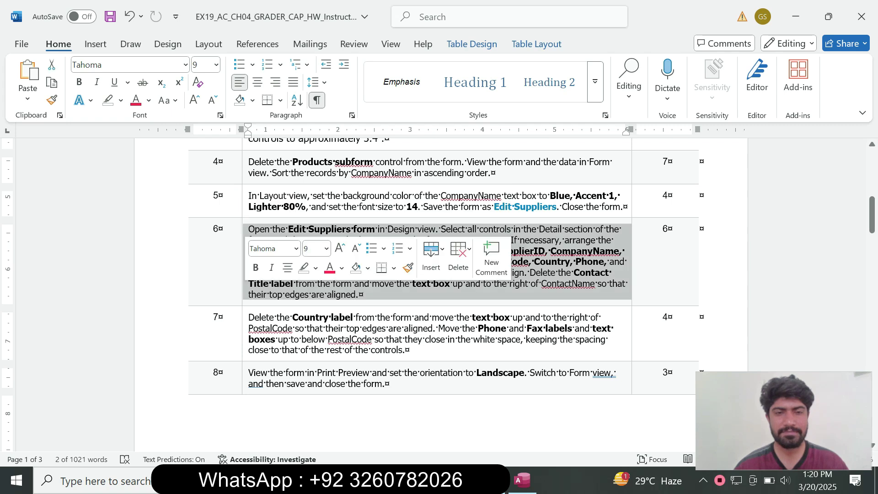
{"action": "left_click", "coordinate": [325, 248]}
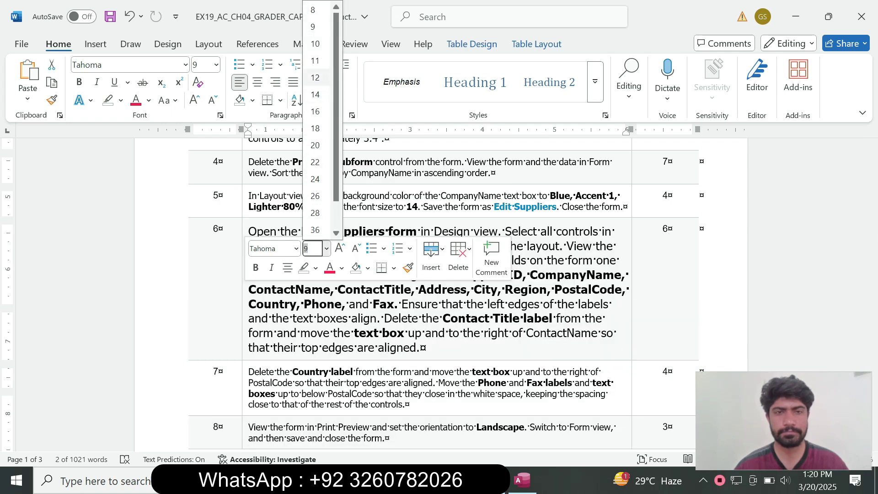
{"action": "left_click", "coordinate": [315, 61]}
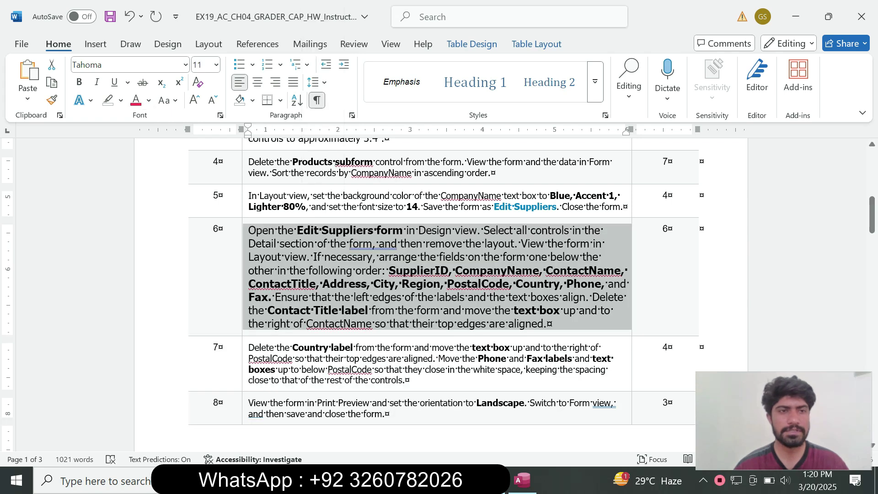
{"action": "left_click", "coordinate": [121, 100]}
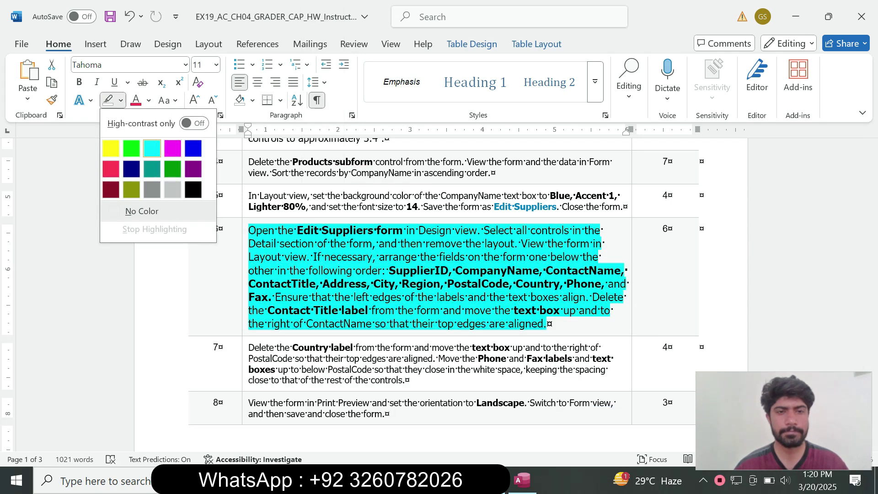
{"action": "left_click", "coordinate": [152, 148]}
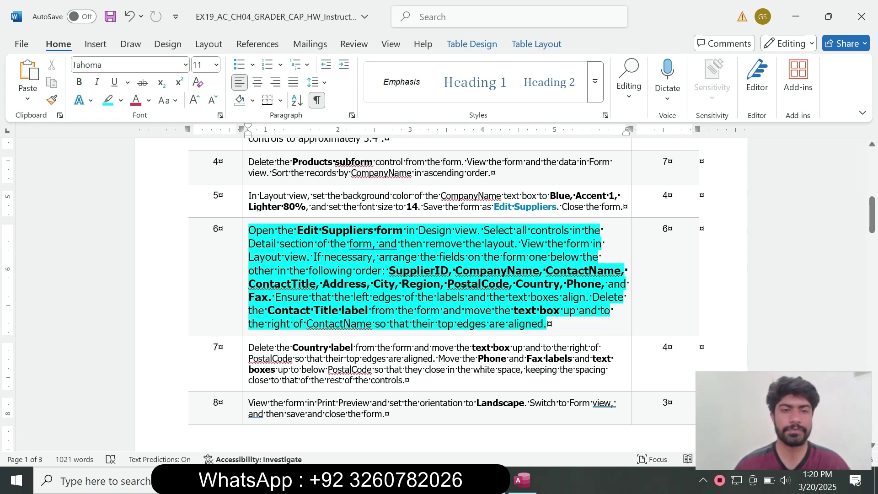
Check the start of step 6 in Word, then switch to Access and open the Edit Suppliers form in Design view.
{"action": "left_click_drag", "start_coordinate": [297, 230], "coordinate": [404, 231]}
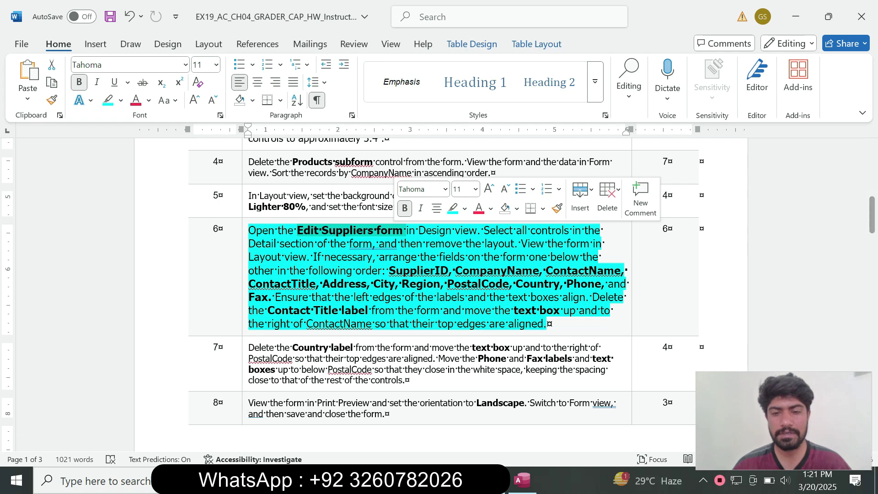
{"action": "left_click", "coordinate": [521, 480]}
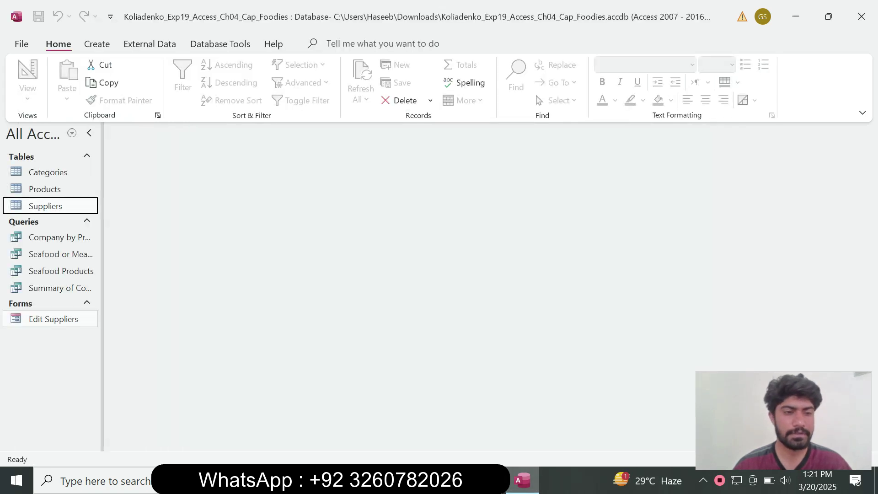
{"action": "left_click", "coordinate": [53, 319]}
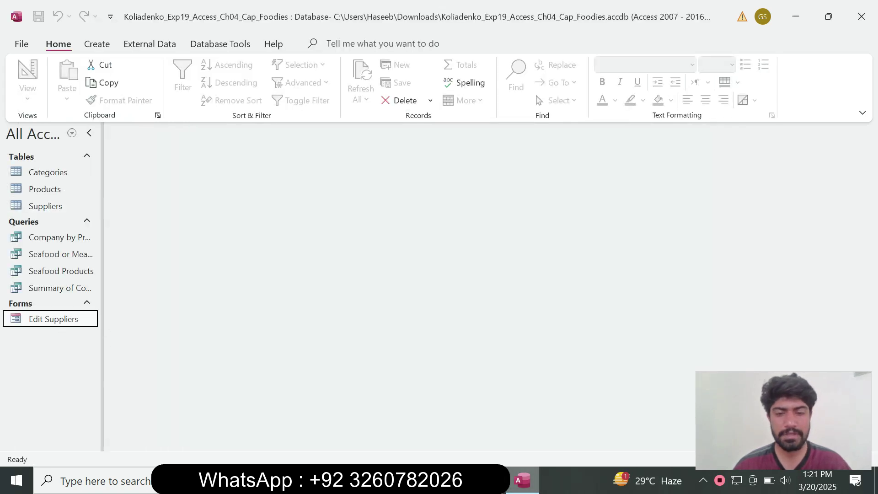
{"action": "left_click", "coordinate": [489, 480]}
{"action": "left_click_drag", "start_coordinate": [406, 230], "coordinate": [477, 230]}
{"action": "left_click", "coordinate": [522, 480]}
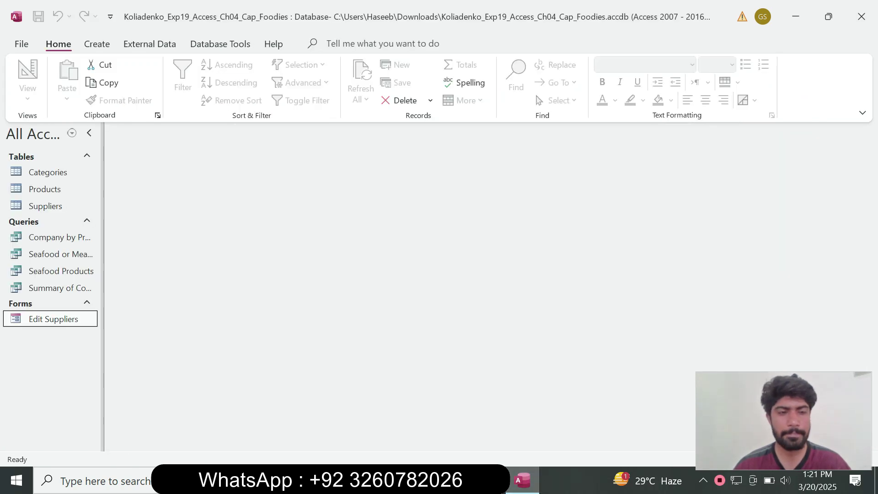
{"action": "right_click", "coordinate": [40, 319]}
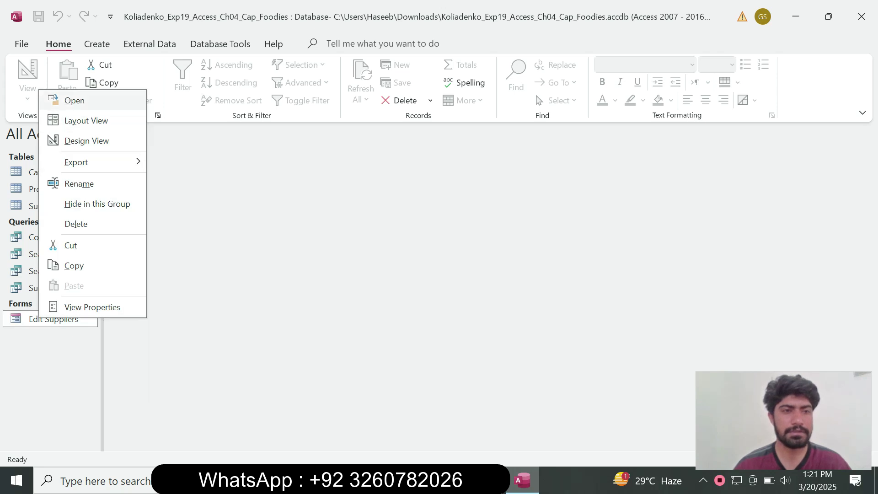
{"action": "left_click", "coordinate": [87, 140]}
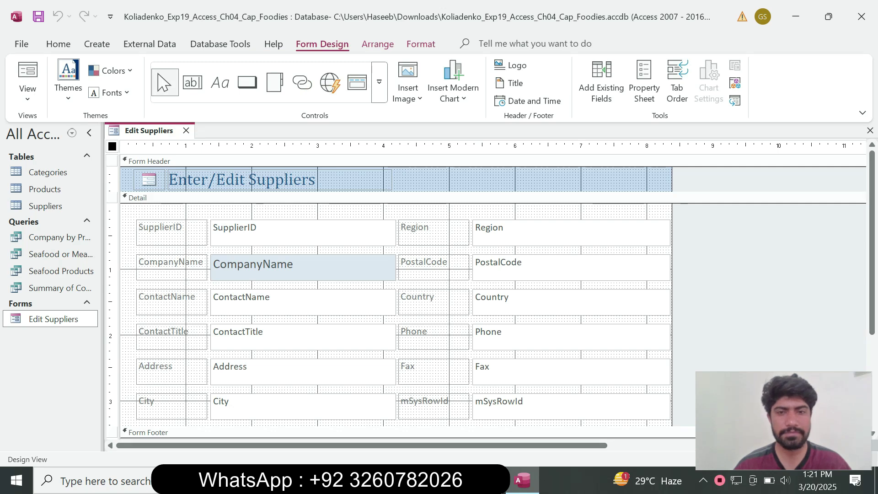
Following step 6 in Word, select all controls in the Detail section of the Edit Suppliers form in Access and remove their layout.
{"action": "key", "text": "alt+Tab"}
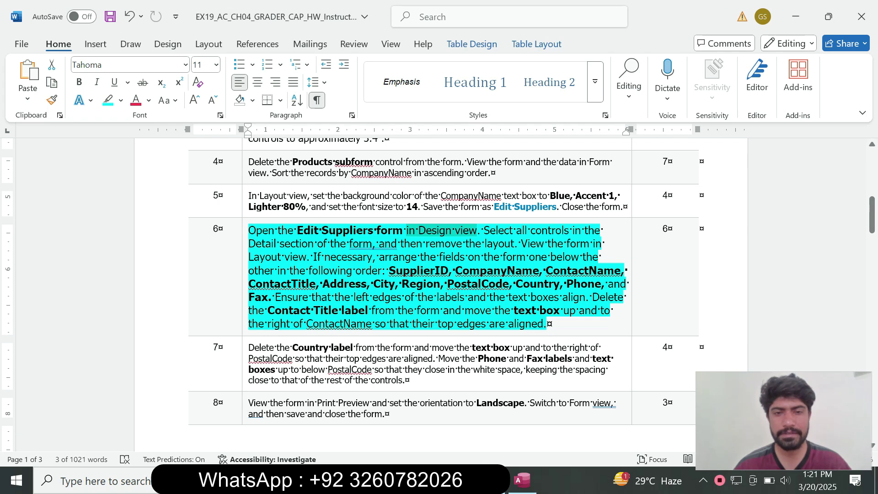
{"action": "left_click_drag", "start_coordinate": [484, 230], "coordinate": [514, 243]}
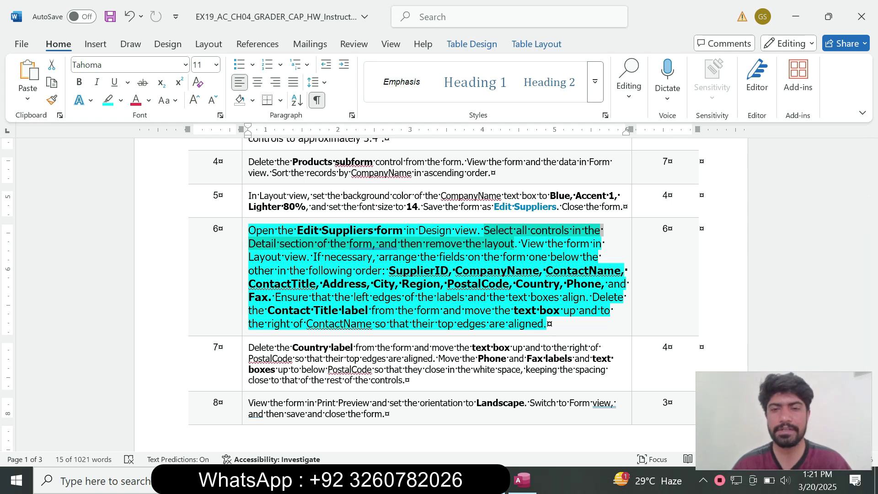
{"action": "key", "text": "alt+Tab"}
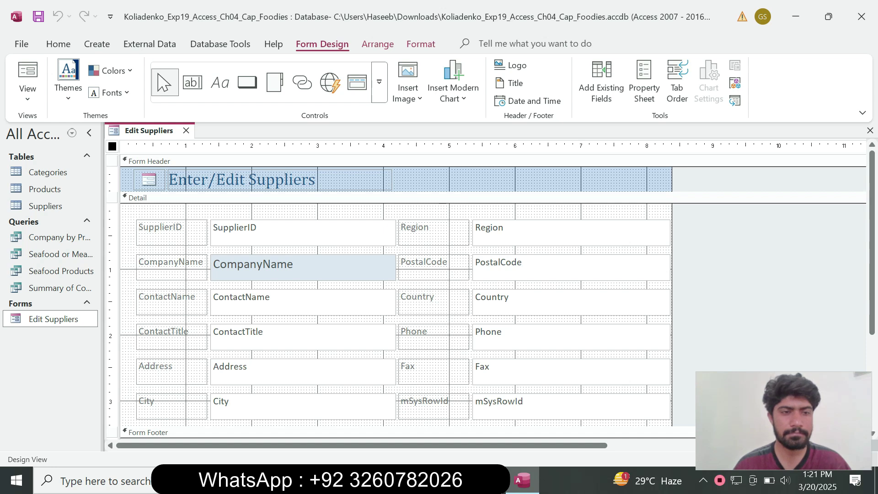
{"action": "left_click", "coordinate": [130, 232]}
{"action": "left_click", "coordinate": [130, 232]}
{"action": "left_click", "coordinate": [134, 232]}
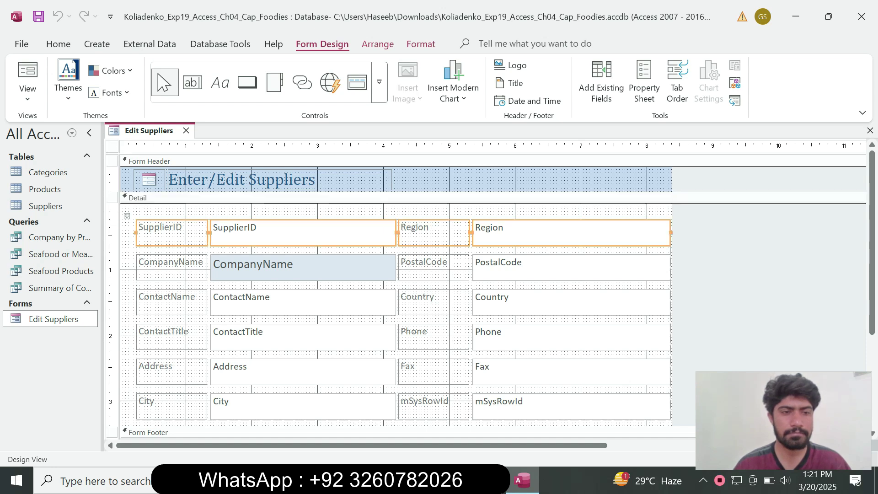
{"action": "left_click", "coordinate": [127, 216]}
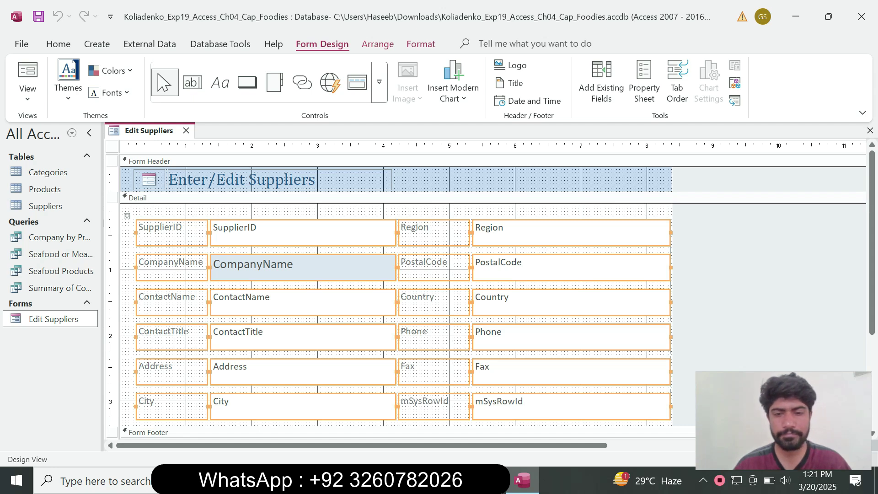
{"action": "key", "text": "alt+Tab"}
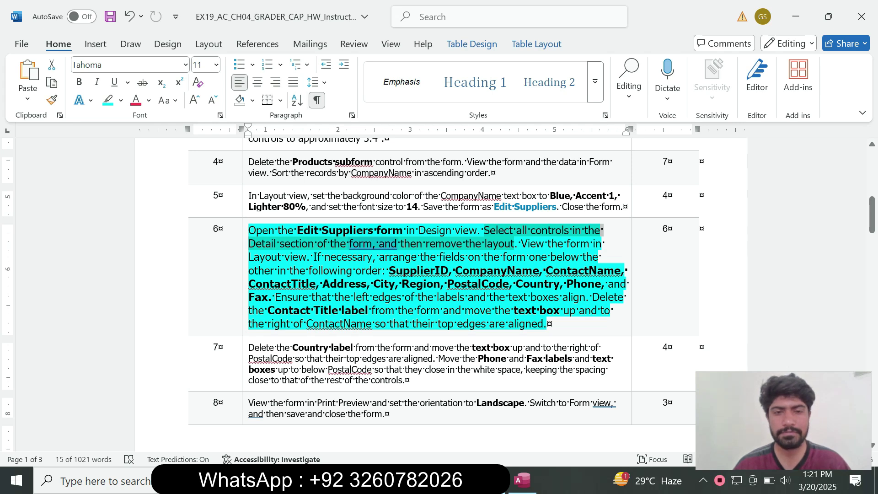
{"action": "left_click", "coordinate": [410, 244]}
{"action": "left_click_drag", "start_coordinate": [416, 243], "coordinate": [513, 245]}
{"action": "key", "text": "alt+Tab"}
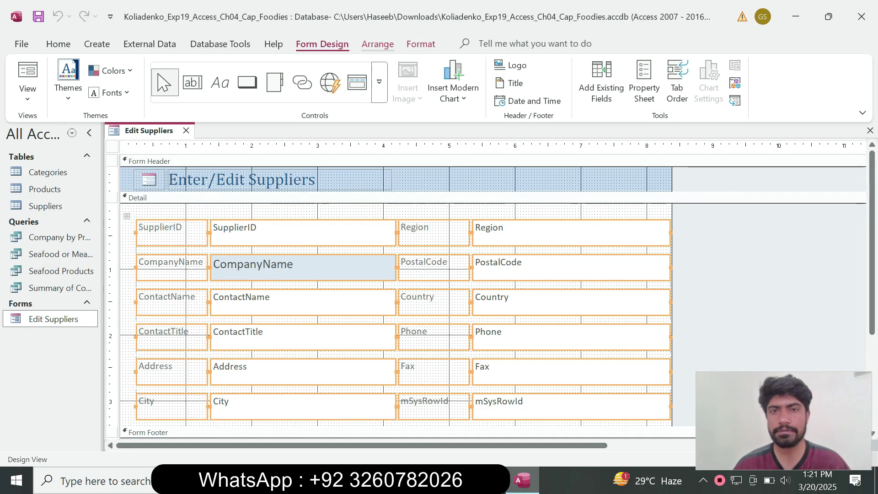
{"action": "left_click", "coordinate": [378, 45]}
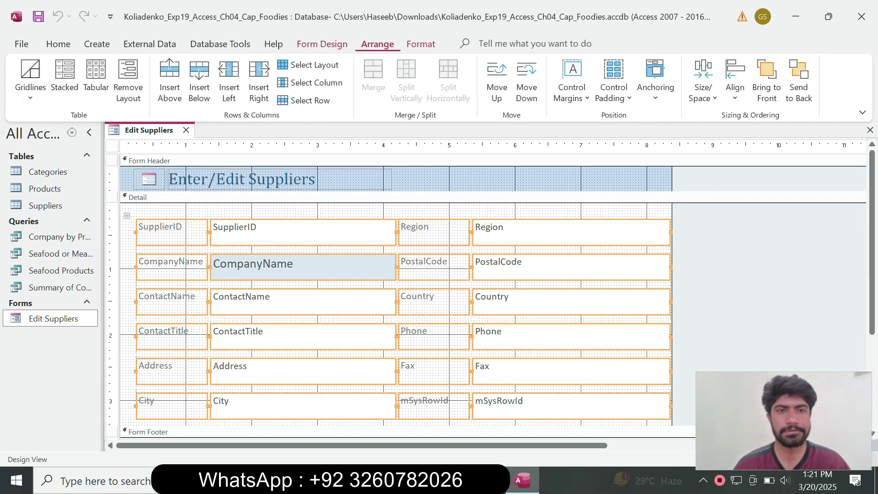
{"action": "left_click", "coordinate": [421, 44]}
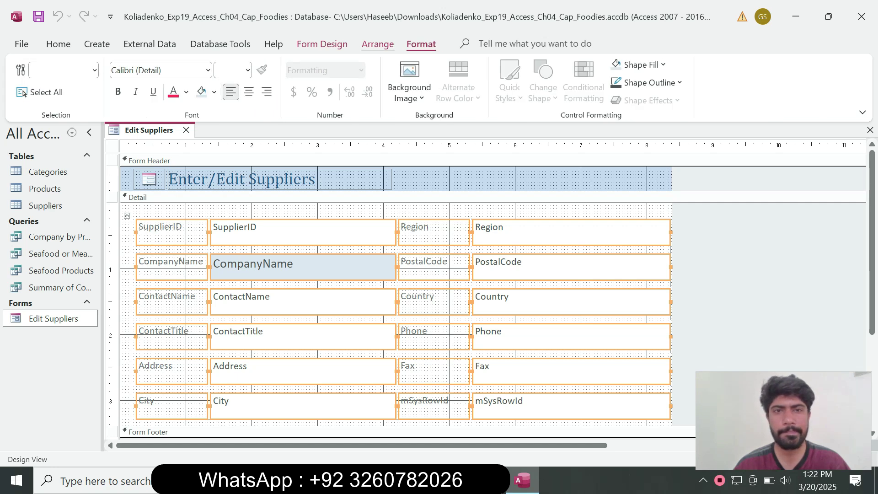
{"action": "left_click", "coordinate": [377, 44]}
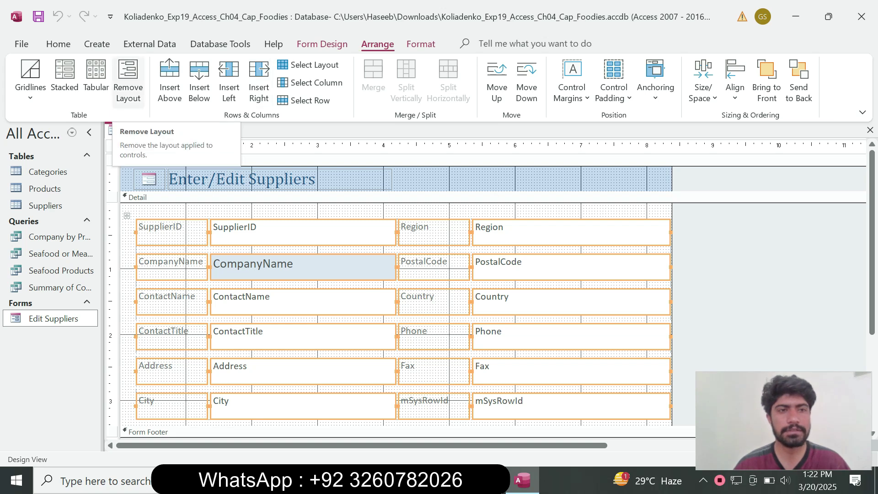
{"action": "left_click", "coordinate": [128, 80]}
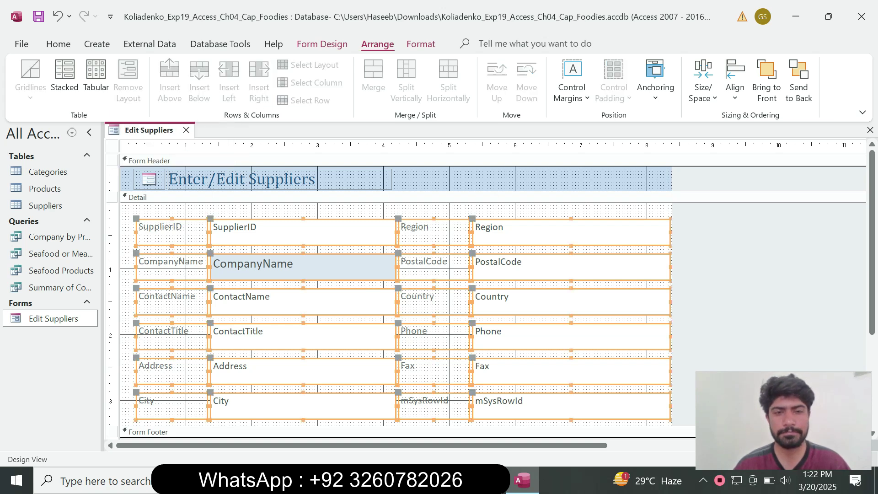
Check the next part of step 6 in Word, then display the Edit Suppliers form in Layout view in Access.
{"action": "key", "text": "alt+Tab"}
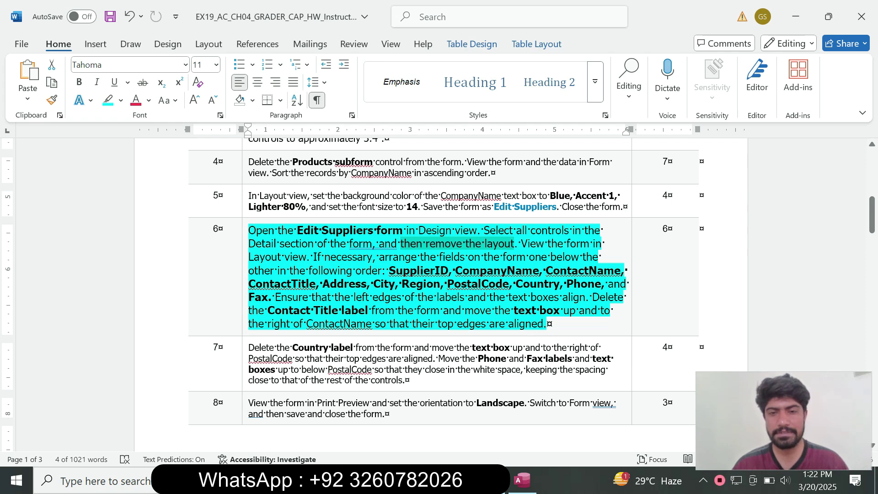
{"action": "left_click", "coordinate": [521, 243]}
{"action": "left_click_drag", "start_coordinate": [521, 244], "coordinate": [536, 244]}
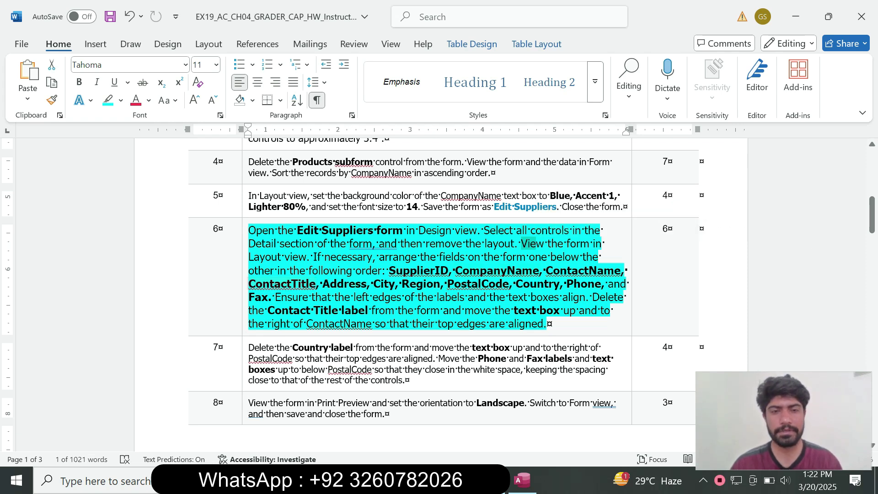
{"action": "left_click", "coordinate": [522, 480]}
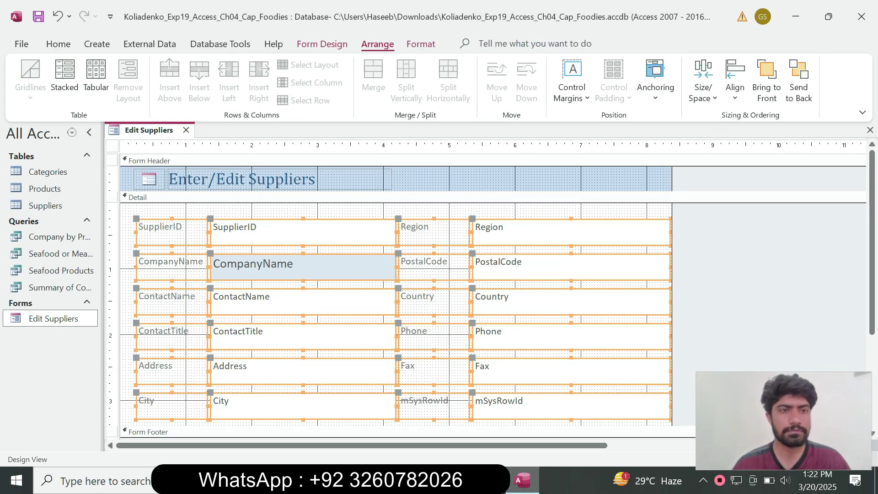
{"action": "right_click", "coordinate": [140, 129]}
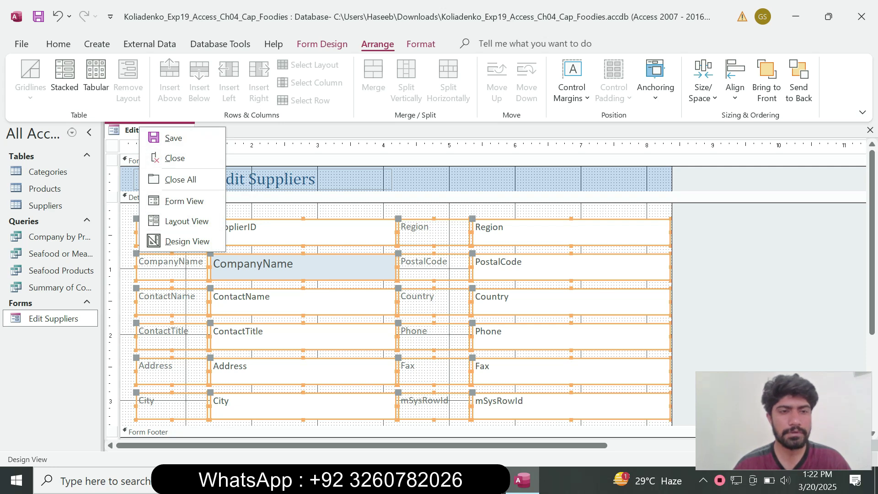
{"action": "key", "text": "alt+Tab"}
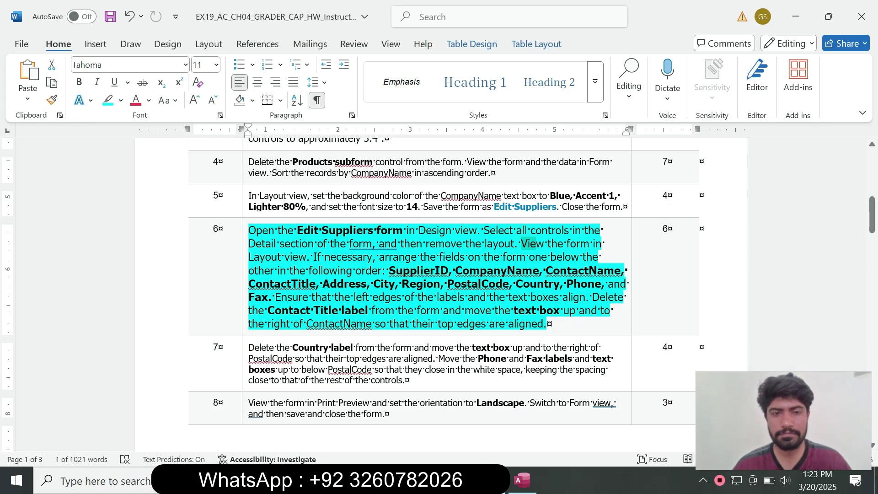
{"action": "left_click", "coordinate": [522, 480]}
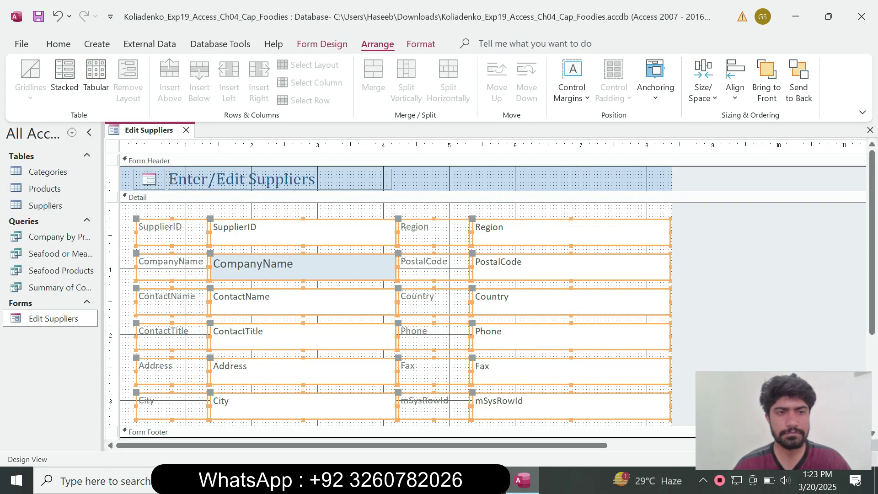
{"action": "right_click", "coordinate": [151, 132]}
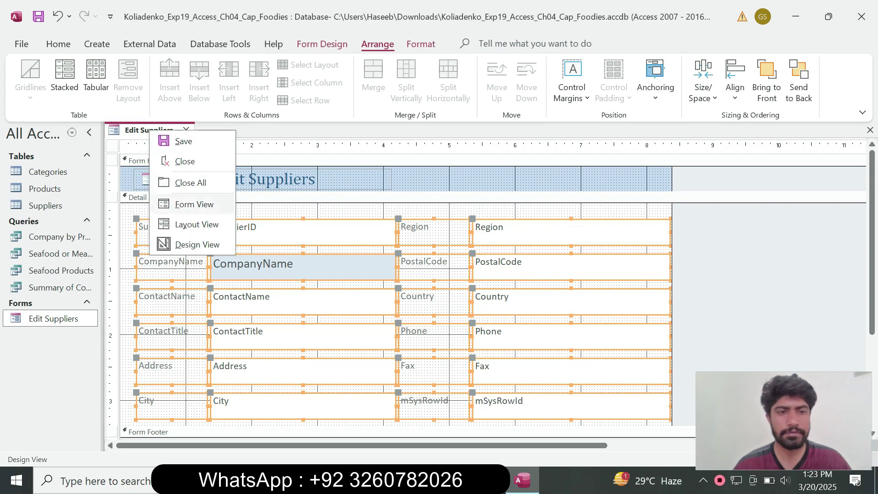
{"action": "left_click", "coordinate": [182, 224]}
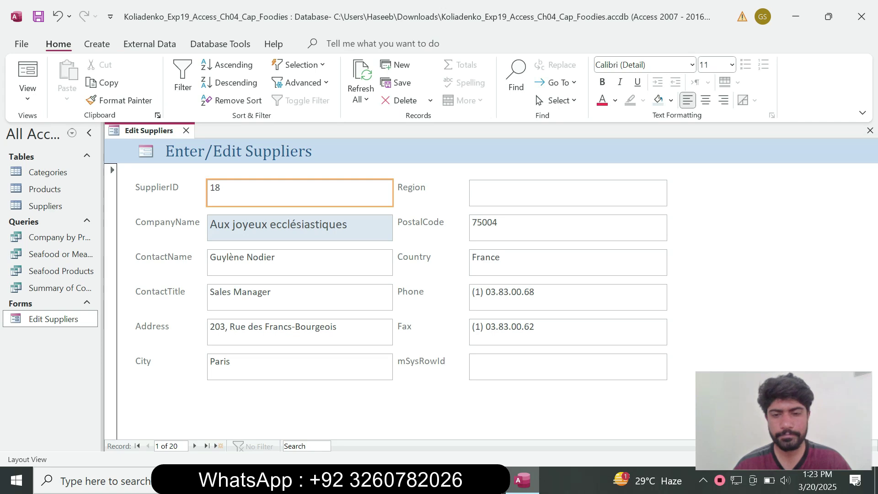
Check the field order required by step 6 in Word, then return to the Edit Suppliers form in Access.
{"action": "key", "text": "alt+Tab"}
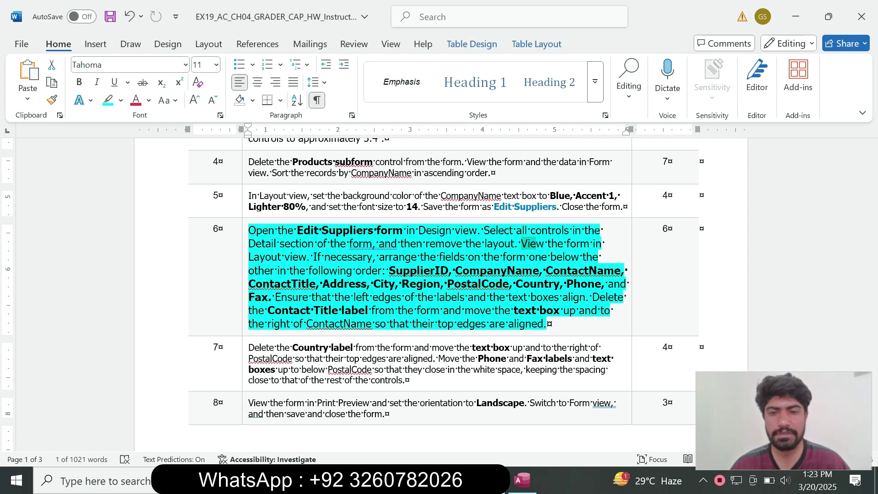
{"action": "left_click", "coordinate": [522, 480]}
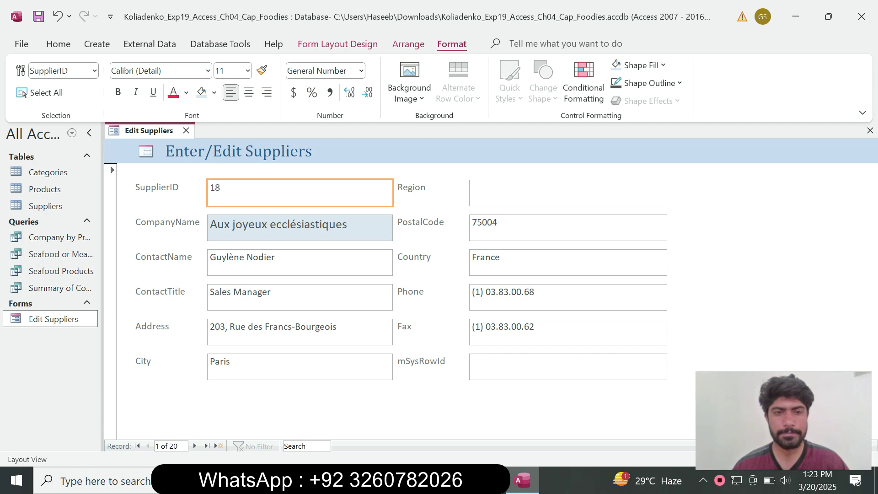
{"action": "left_click", "coordinate": [429, 192]}
{"action": "key", "text": "alt+Tab"}
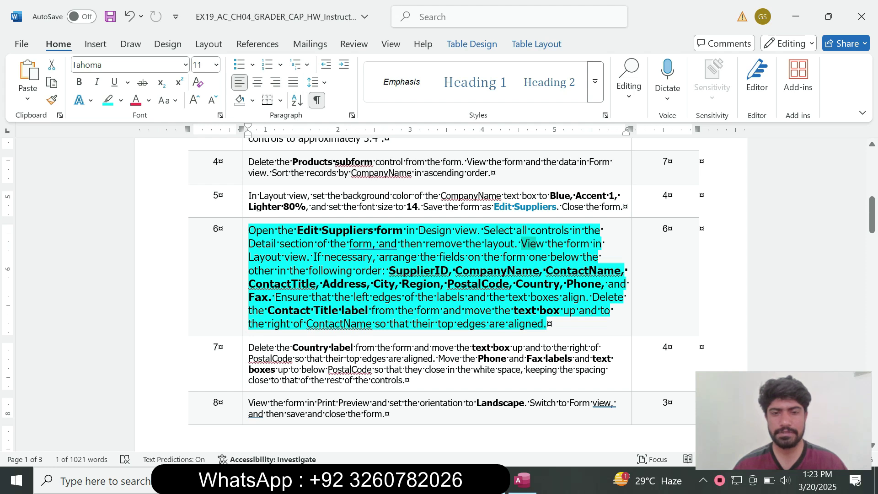
{"action": "key", "text": "alt+Tab"}
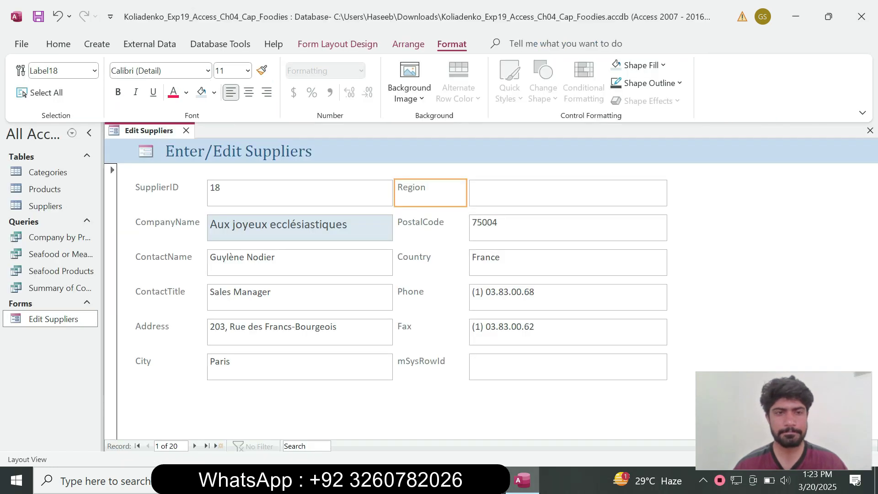
Select the labels and text boxes of Region, PostalCode, Country, Phone, Fax and mSysRowId together in the Edit Suppliers form.
{"action": "left_click", "coordinate": [568, 193], "text": "ctrl"}
{"action": "left_click", "coordinate": [568, 228], "text": "ctrl"}
{"action": "left_click", "coordinate": [430, 228], "text": "ctrl"}
{"action": "left_click", "coordinate": [430, 262], "text": "ctrl"}
{"action": "left_click", "coordinate": [568, 263], "text": "ctrl"}
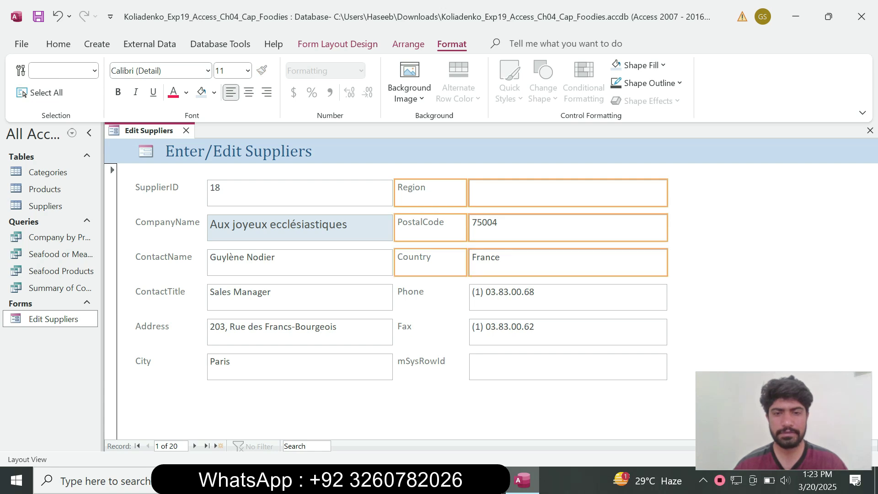
{"action": "left_click", "coordinate": [430, 297], "text": "ctrl"}
{"action": "left_click", "coordinate": [568, 297], "text": "ctrl"}
{"action": "left_click", "coordinate": [430, 332], "text": "ctrl"}
{"action": "left_click", "coordinate": [568, 332], "text": "ctrl"}
{"action": "left_click", "coordinate": [430, 366], "text": "ctrl"}
{"action": "left_click", "coordinate": [567, 366], "text": "ctrl"}
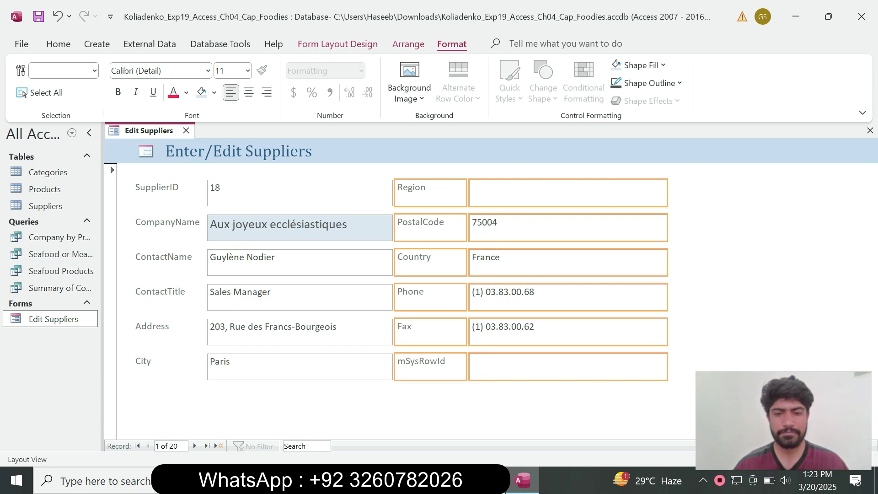
Check in Word's step 6 how the fields and the left edges of labels and text boxes must align, then return to Access.
{"action": "left_click", "coordinate": [488, 480]}
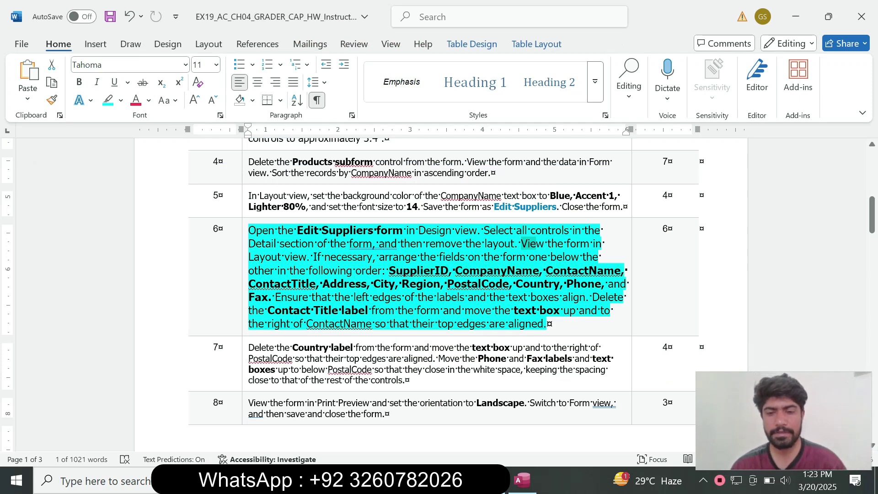
{"action": "left_click", "coordinate": [522, 480]}
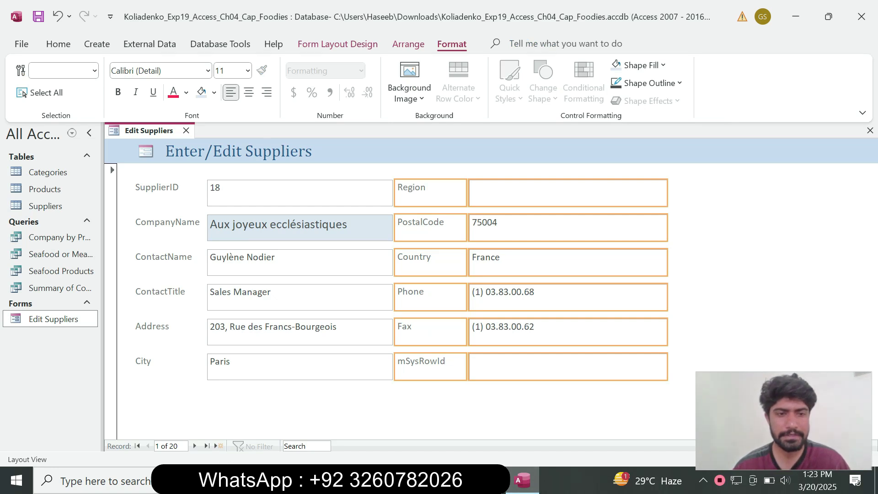
{"action": "key", "text": "alt+Tab"}
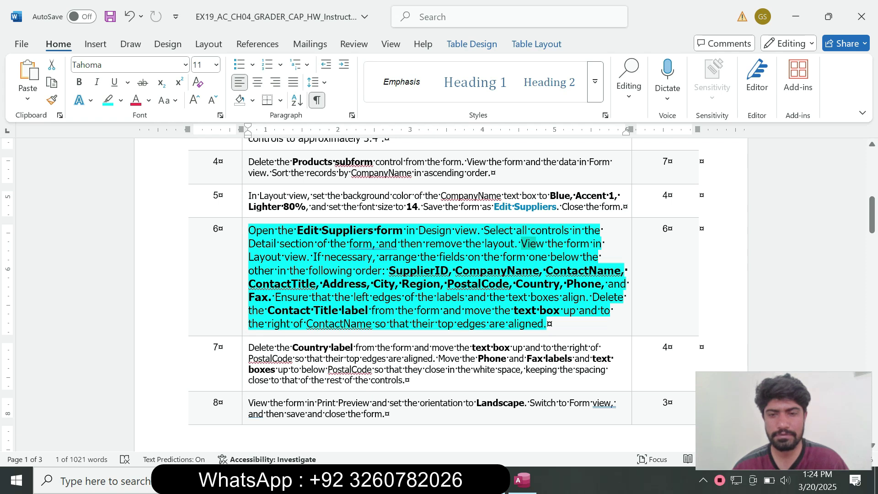
{"action": "key", "text": "alt+Tab"}
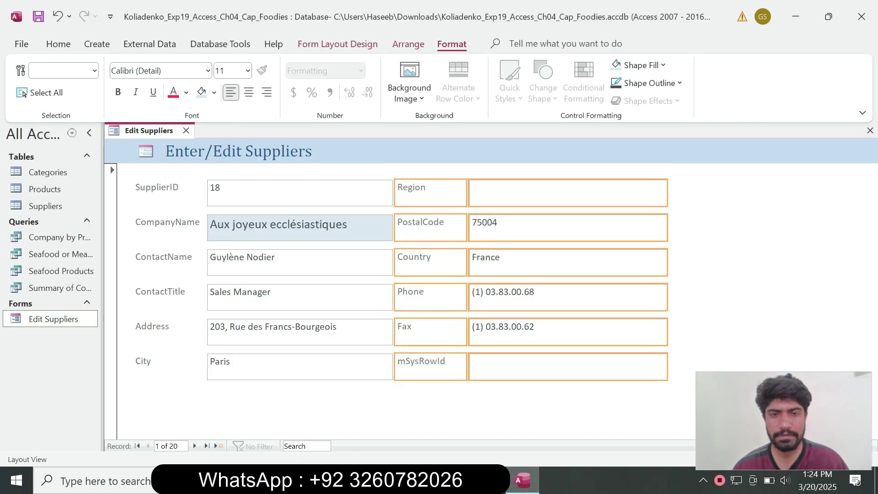
{"action": "key", "text": "alt+Tab"}
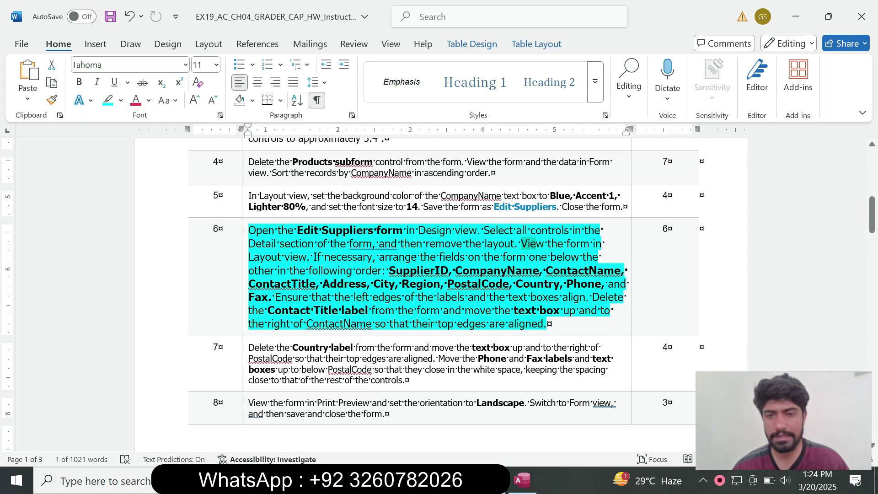
{"action": "left_click_drag", "start_coordinate": [276, 297], "coordinate": [584, 297]}
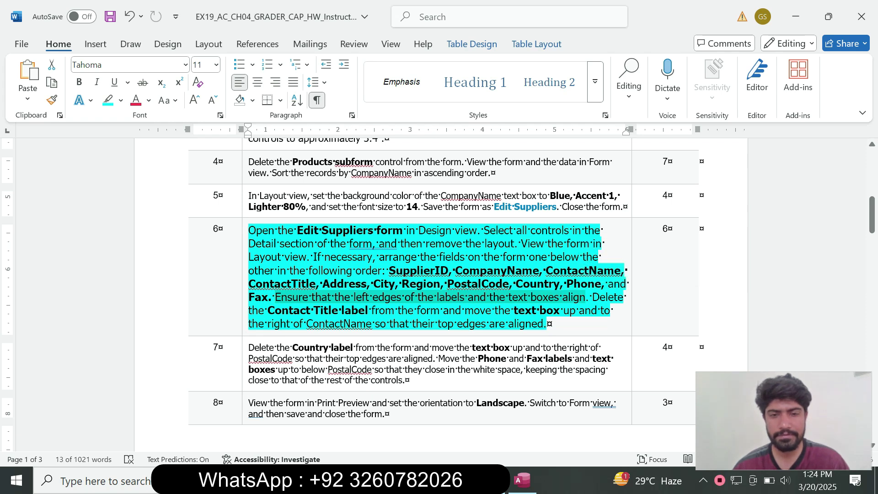
{"action": "left_click", "coordinate": [588, 298]}
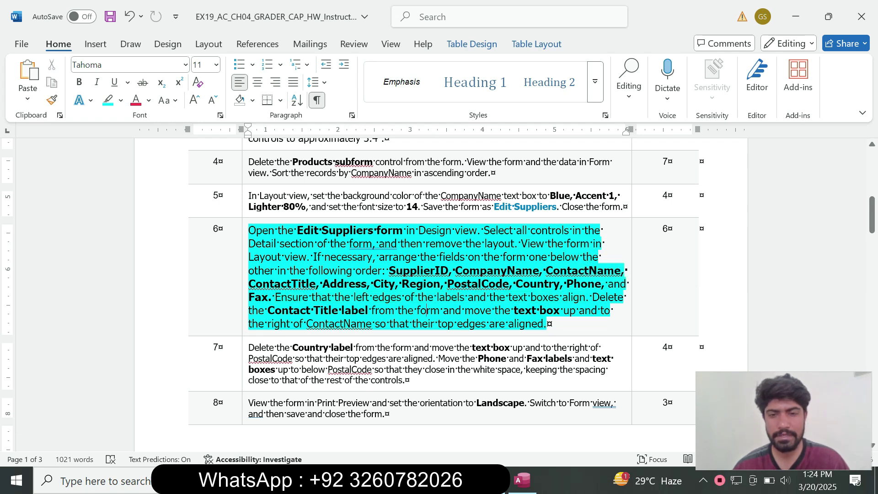
{"action": "left_click", "coordinate": [522, 480]}
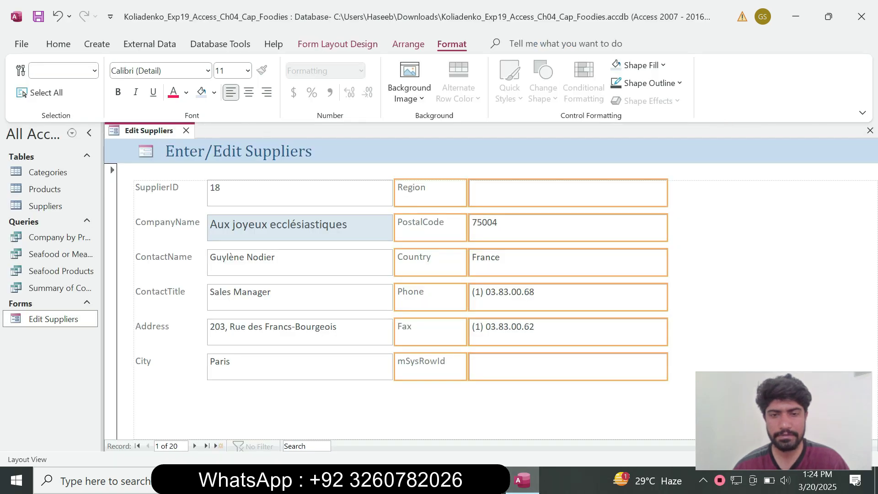
Move the selected Region through mSysRowId labels and text boxes directly below City, matching the vertical spacing of the fields above.
{"action": "key", "text": "ctrl+z"}
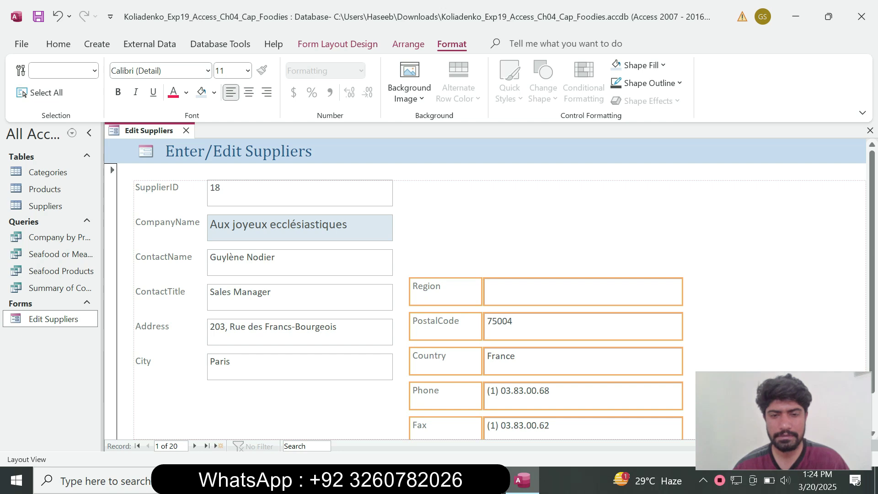
{"action": "key", "text": "ctrl+z"}
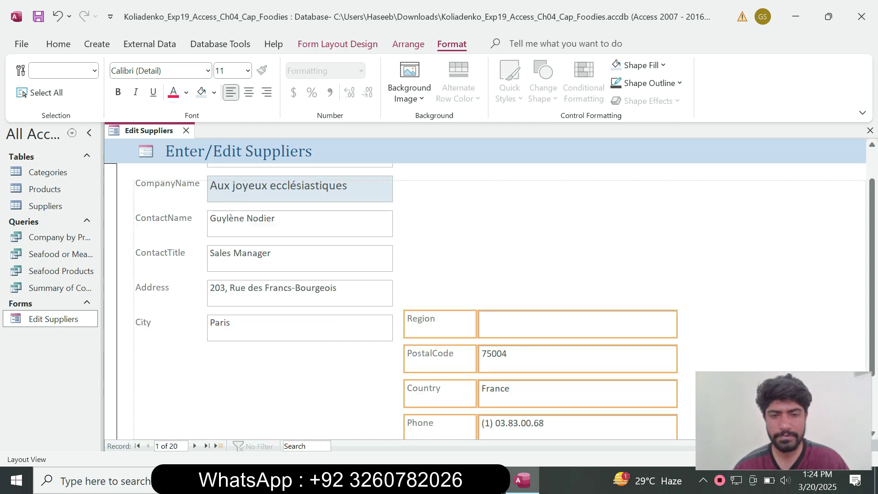
{"action": "key", "text": "ctrl+z"}
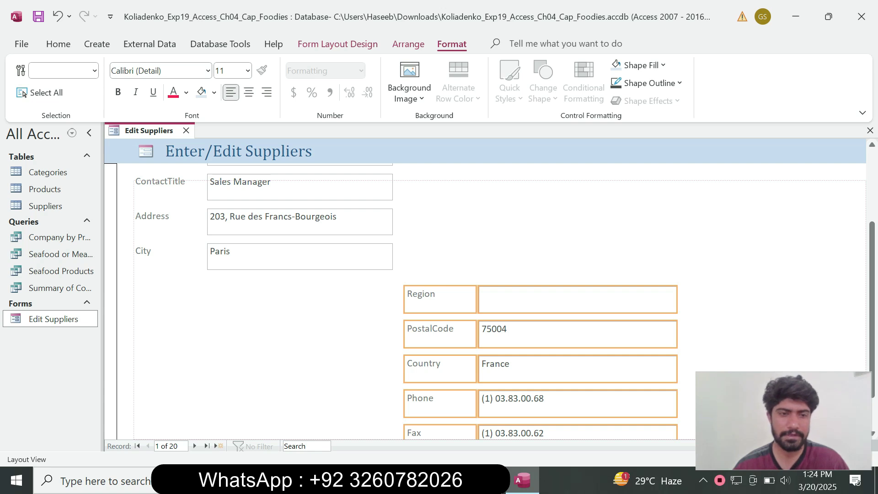
{"action": "key", "text": "ctrl+z"}
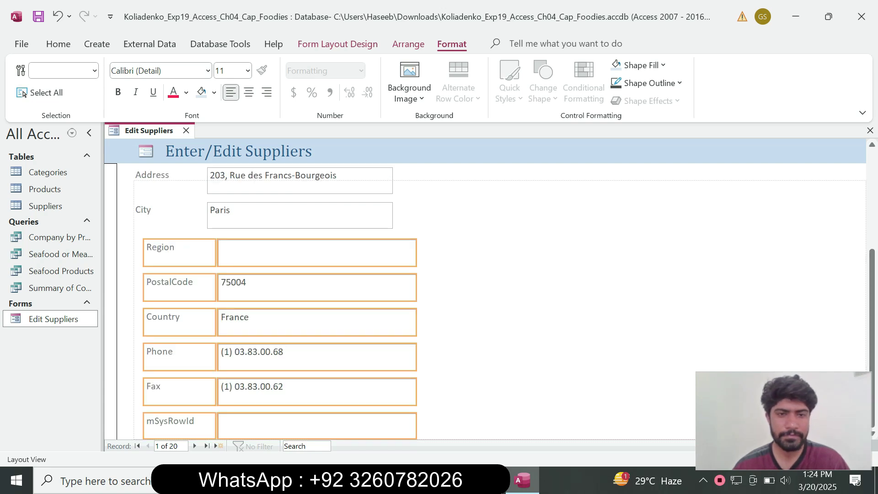
{"action": "left_click_drag", "start_coordinate": [292, 316], "coordinate": [276, 309]}
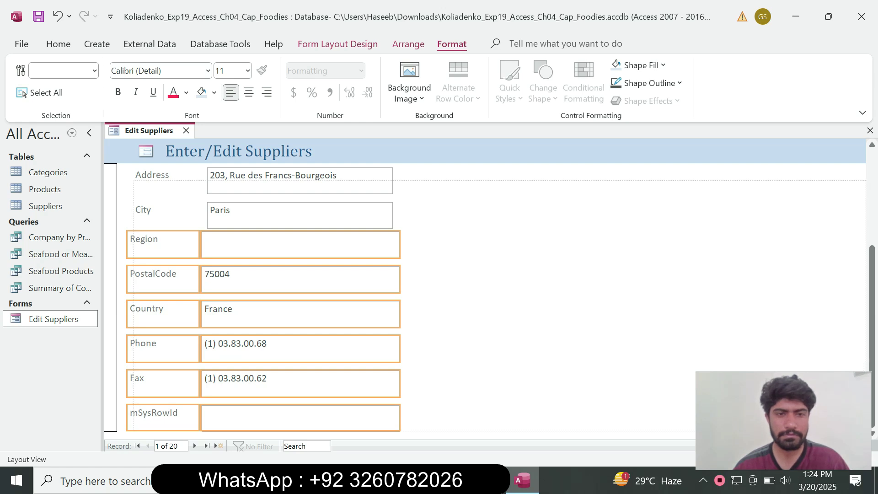
{"action": "key", "text": "ctrl+z"}
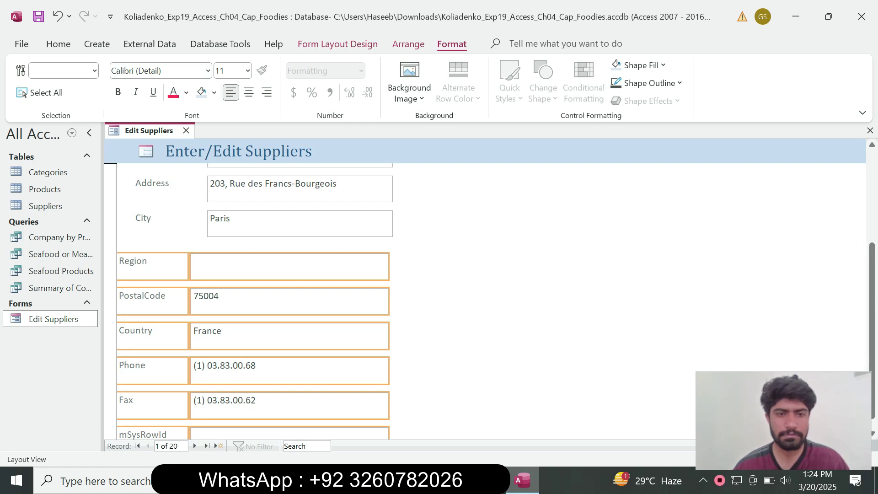
{"action": "key", "text": "ctrl+z"}
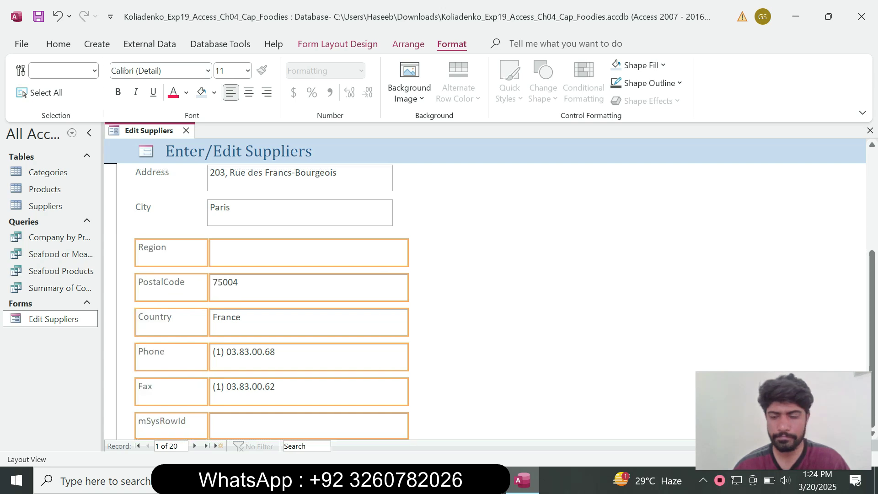
{"action": "key", "text": "Up"}
{"action": "key", "text": "Up"}
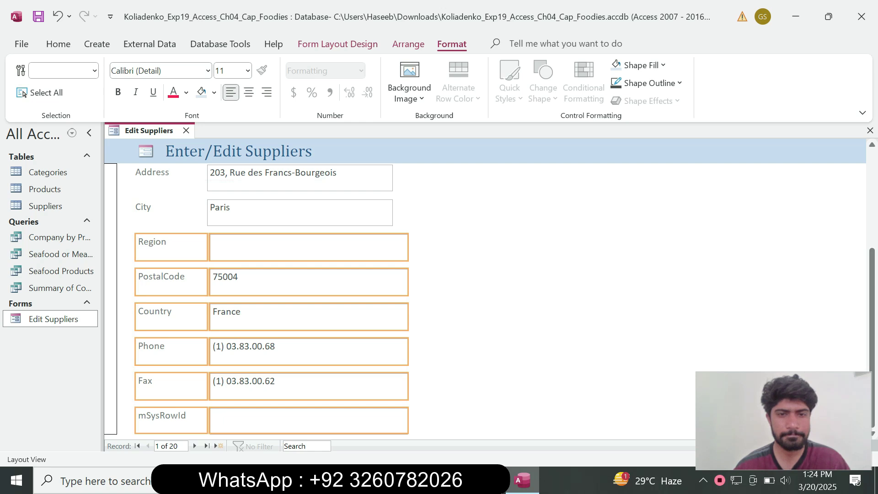
{"action": "key", "text": "Escape"}
{"action": "left_click_drag", "start_coordinate": [872, 339], "coordinate": [872, 241]}
{"action": "scroll", "coordinate": [491, 293], "scroll_direction": "down", "scroll_amount": 3}
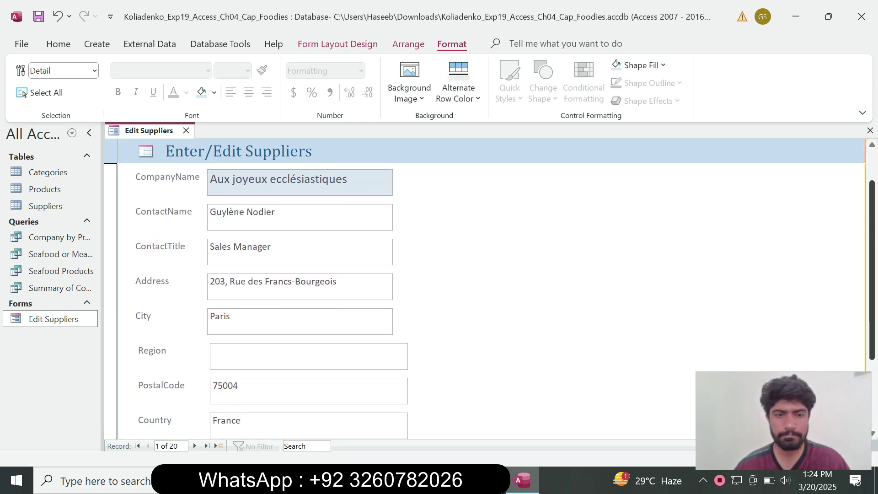
Shift the Region through mSysRowId labels and text boxes slightly left so their left edges align with the fields above.
{"action": "left_click", "coordinate": [309, 316]}
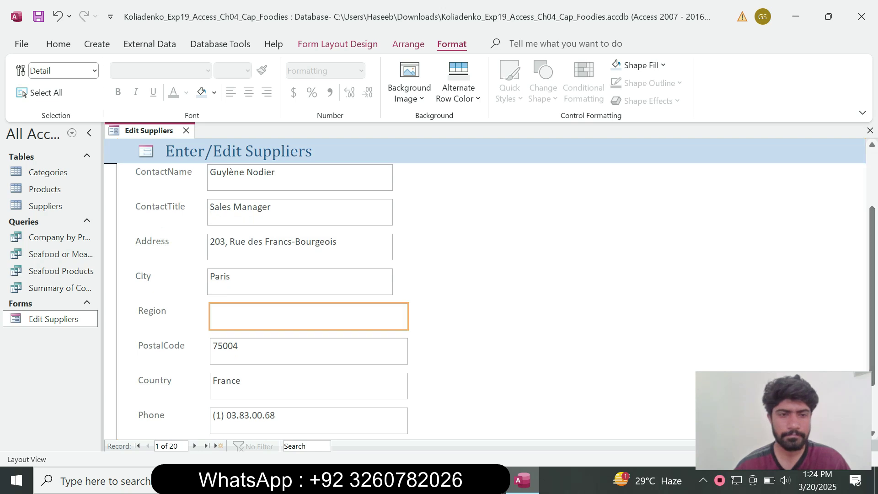
{"action": "left_click", "coordinate": [171, 316], "text": "ctrl"}
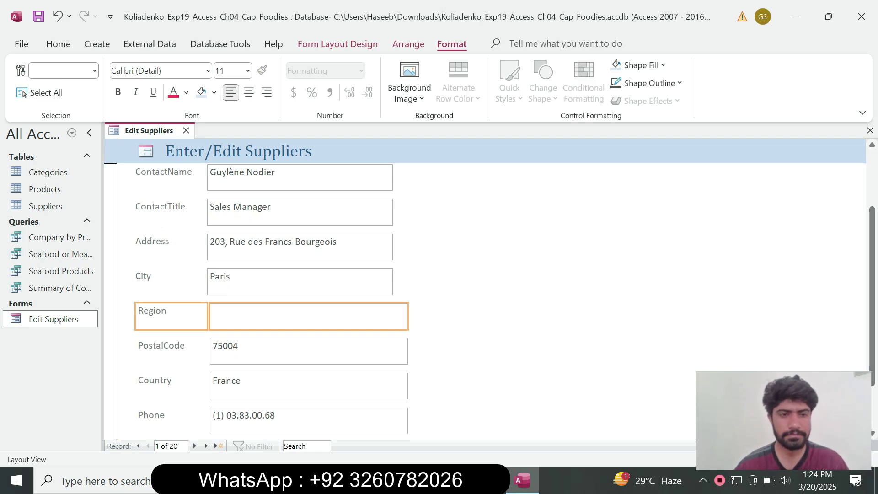
{"action": "left_click", "coordinate": [308, 351], "text": "ctrl"}
{"action": "left_click", "coordinate": [171, 351], "text": "ctrl"}
{"action": "left_click", "coordinate": [171, 386], "text": "ctrl"}
{"action": "left_click", "coordinate": [309, 386], "text": "ctrl"}
{"action": "left_click", "coordinate": [308, 421], "text": "ctrl"}
{"action": "left_click", "coordinate": [171, 420], "text": "ctrl"}
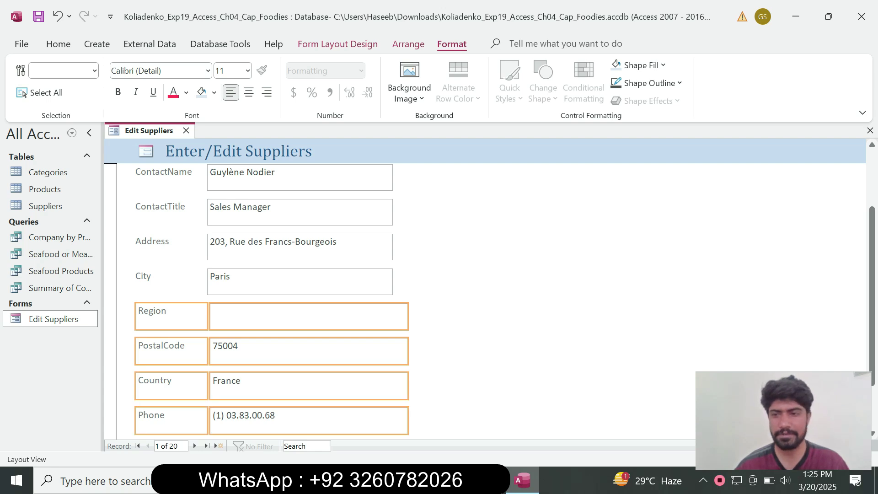
{"action": "scroll", "coordinate": [272, 356], "scroll_direction": "down", "scroll_amount": 2}
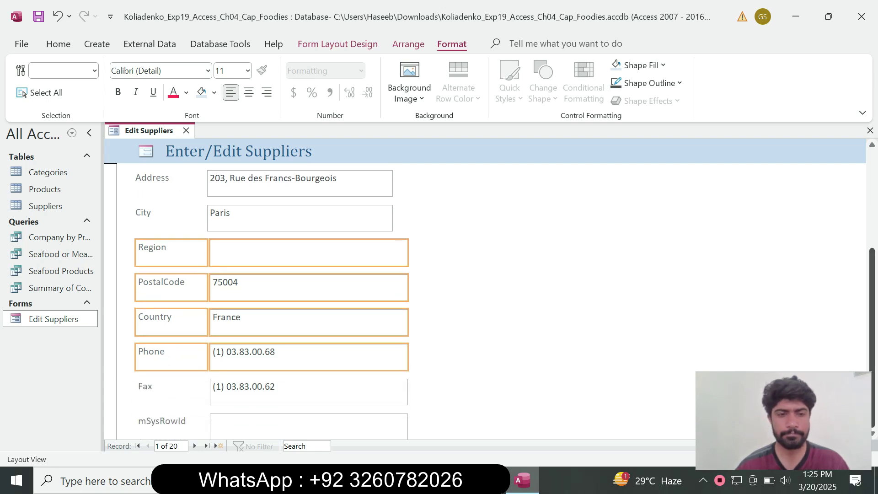
{"action": "left_click", "coordinate": [308, 392], "text": "ctrl"}
{"action": "left_click", "coordinate": [171, 392], "text": "ctrl"}
{"action": "left_click", "coordinate": [171, 425], "text": "ctrl"}
{"action": "left_click", "coordinate": [308, 426], "text": "ctrl"}
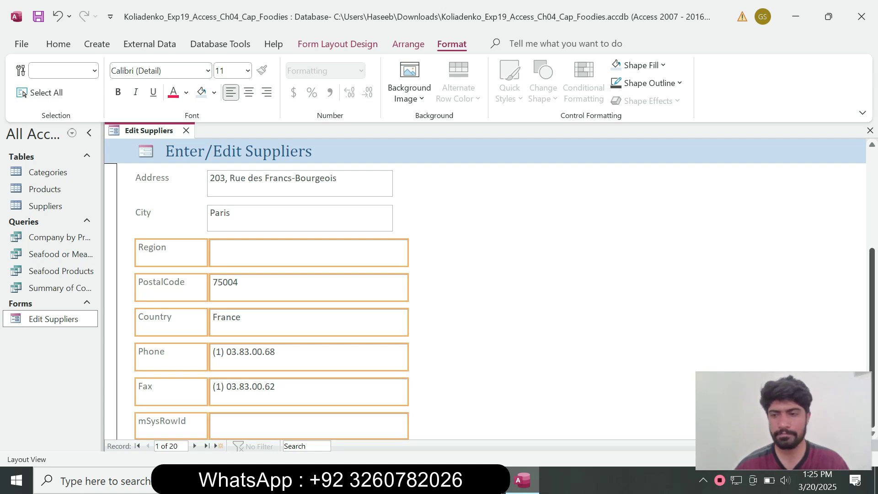
{"action": "key", "text": "Left"}
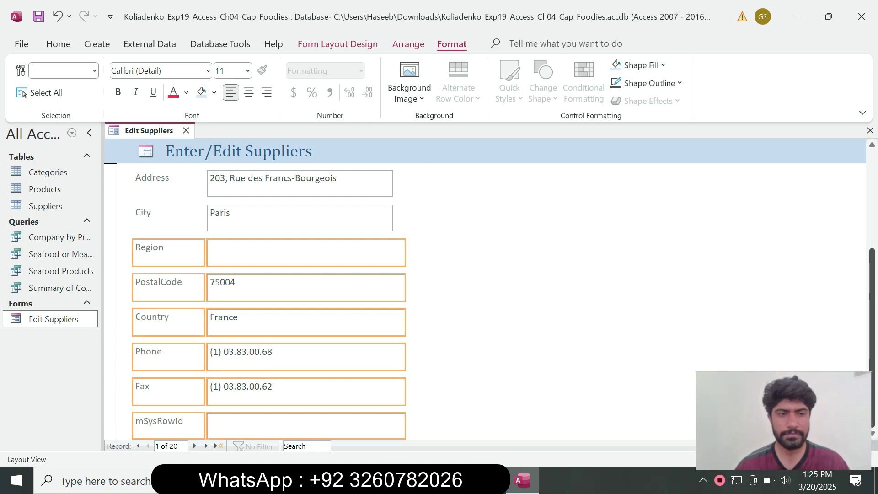
{"action": "left_click", "coordinate": [514, 293]}
Narrow the Region, PostalCode, Country, Phone, Fax and mSysRowId text boxes to match the width of the City text box.
{"action": "left_click", "coordinate": [306, 252]}
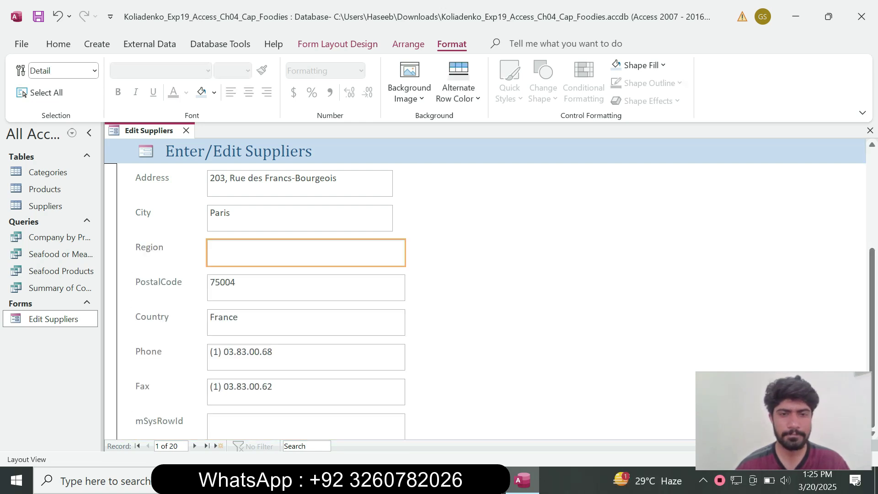
{"action": "left_click_drag", "start_coordinate": [405, 252], "coordinate": [392, 252]}
{"action": "left_click", "coordinate": [306, 288]}
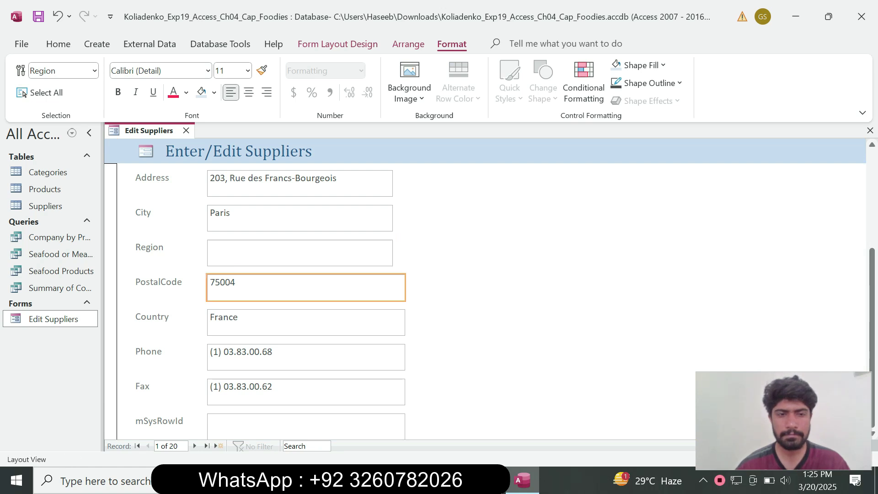
{"action": "left_click_drag", "start_coordinate": [405, 288], "coordinate": [392, 287]}
{"action": "left_click", "coordinate": [306, 322]}
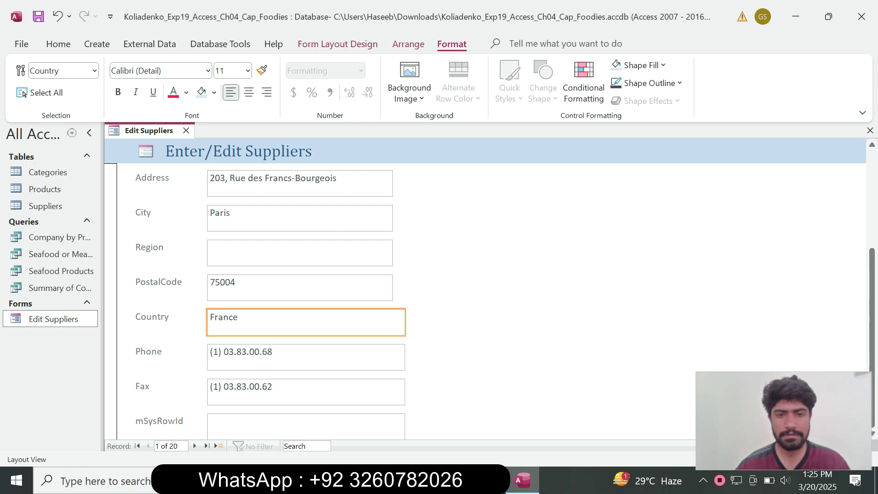
{"action": "left_click_drag", "start_coordinate": [405, 323], "coordinate": [393, 323]}
{"action": "left_click", "coordinate": [305, 357]}
{"action": "left_click_drag", "start_coordinate": [405, 357], "coordinate": [393, 357]}
{"action": "left_click", "coordinate": [366, 391]}
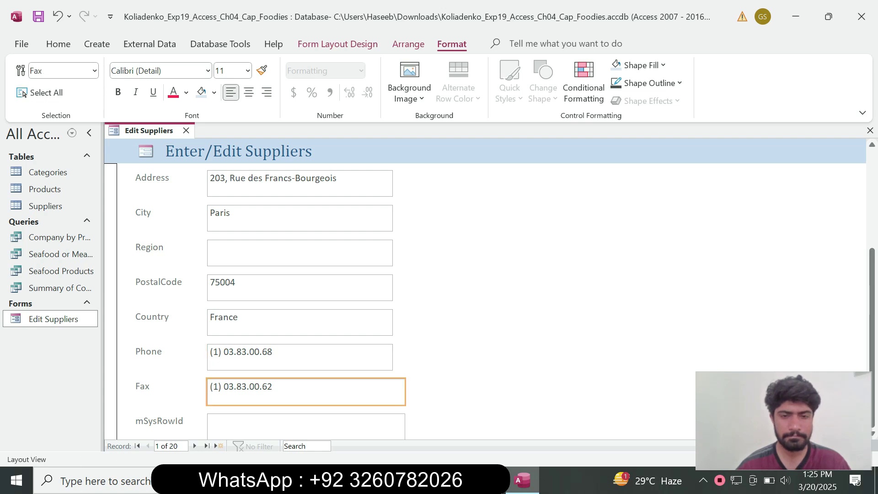
{"action": "left_click_drag", "start_coordinate": [405, 392], "coordinate": [393, 392]}
{"action": "left_click", "coordinate": [366, 426]}
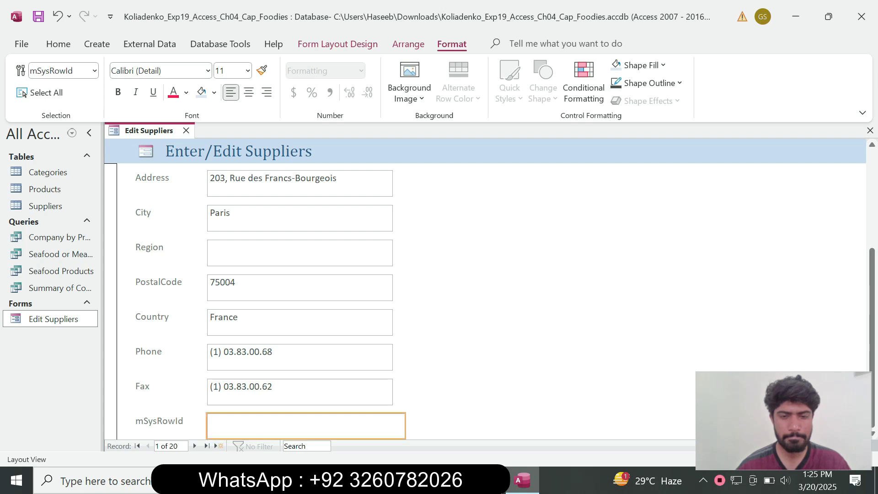
{"action": "left_click_drag", "start_coordinate": [405, 426], "coordinate": [392, 426]}
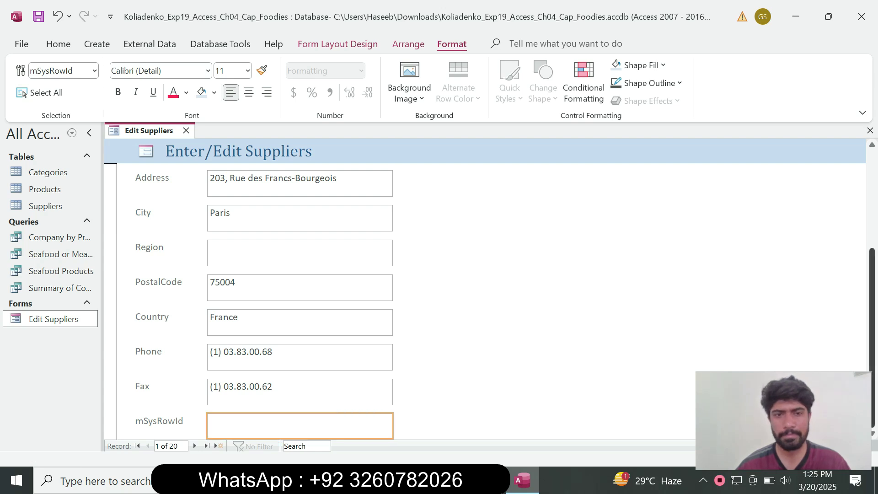
Check in Word's step 6 which label to delete, then return to Access and delete the ContactTitle label from the Edit Suppliers form.
{"action": "scroll", "coordinate": [485, 297], "scroll_direction": "up", "scroll_amount": 3}
{"action": "scroll", "coordinate": [485, 297], "scroll_direction": "down", "scroll_amount": 3}
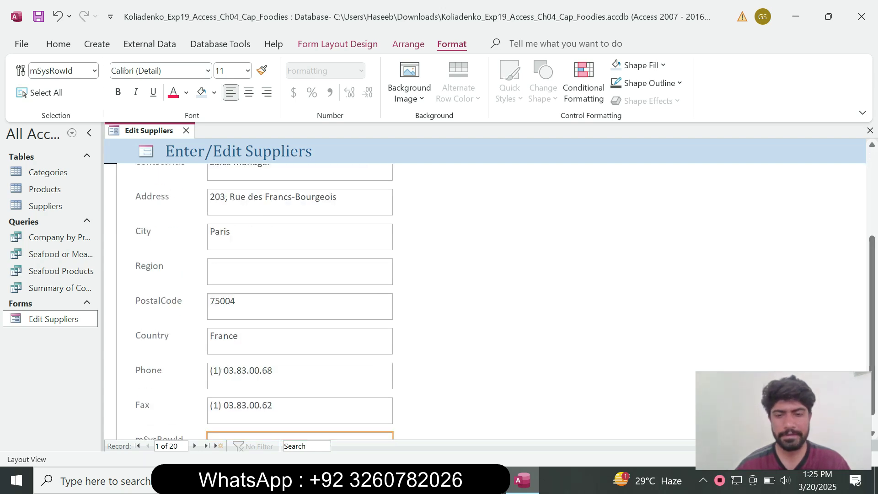
{"action": "key", "text": "alt+Tab"}
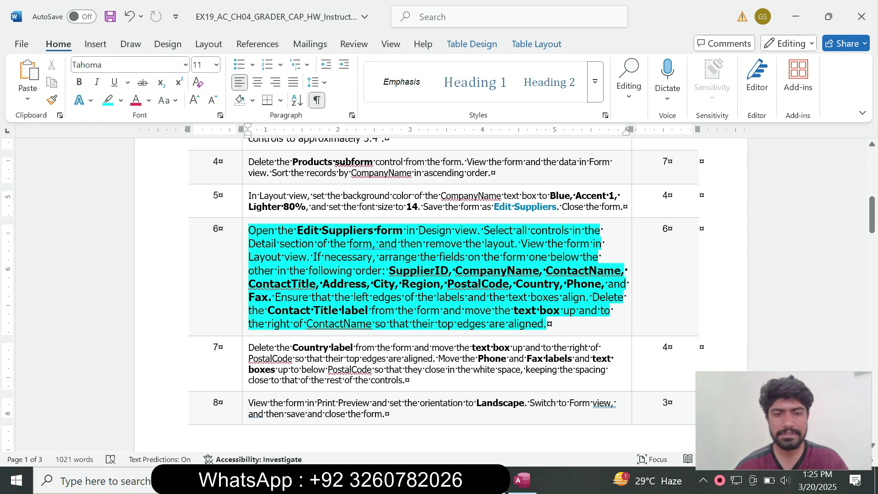
{"action": "left_click_drag", "start_coordinate": [268, 311], "coordinate": [337, 311]}
{"action": "left_click", "coordinate": [521, 480]}
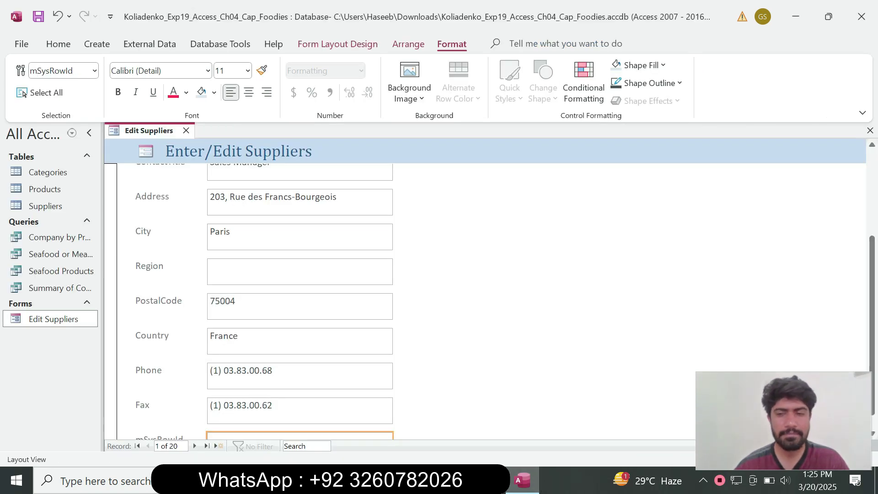
{"action": "left_click_drag", "start_coordinate": [872, 325], "coordinate": [872, 244]}
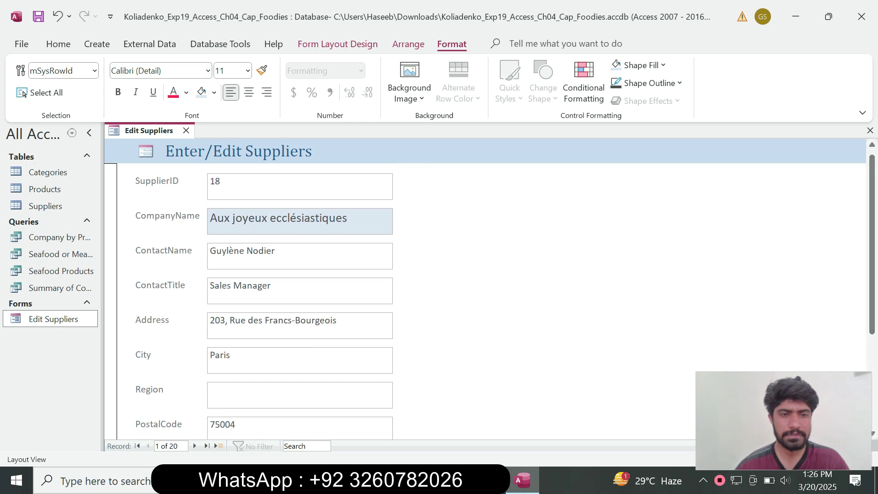
{"action": "left_click", "coordinate": [168, 290]}
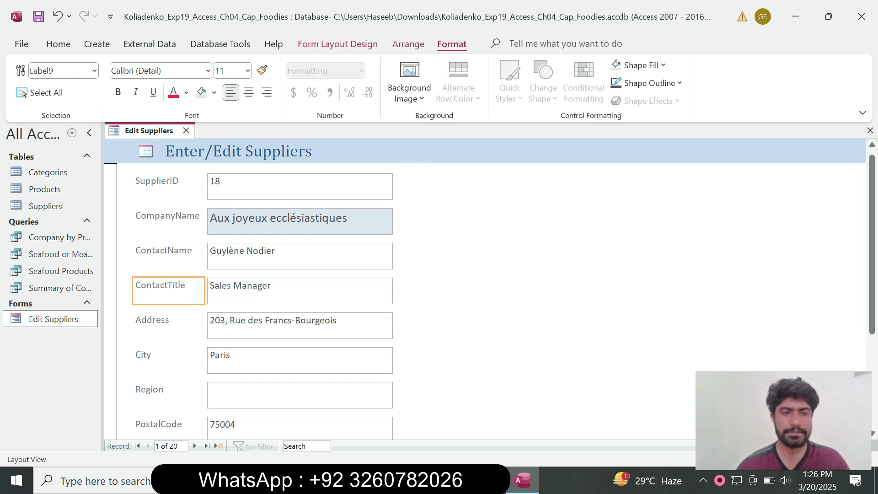
{"action": "key", "text": "Delete"}
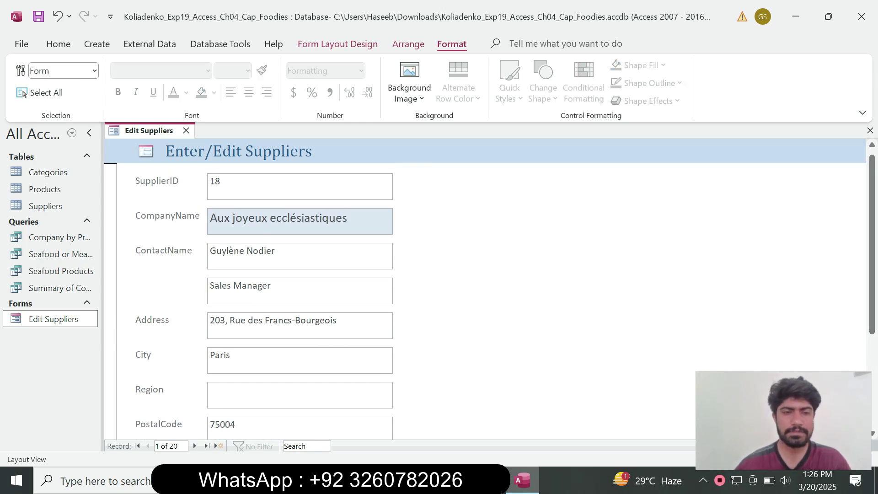
Recheck step 6 in Word, then in Access move the ContactTitle text box up to the ContactName row.
{"action": "key", "text": "alt+Tab"}
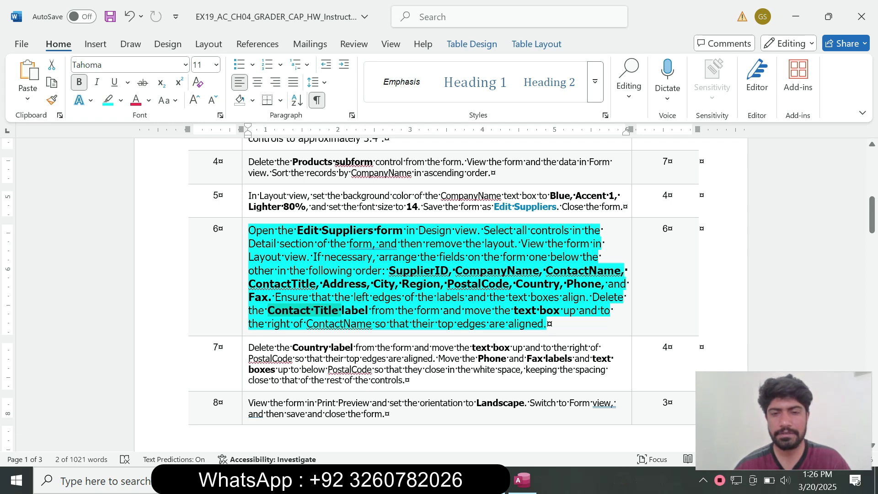
{"action": "left_click", "coordinate": [522, 480]}
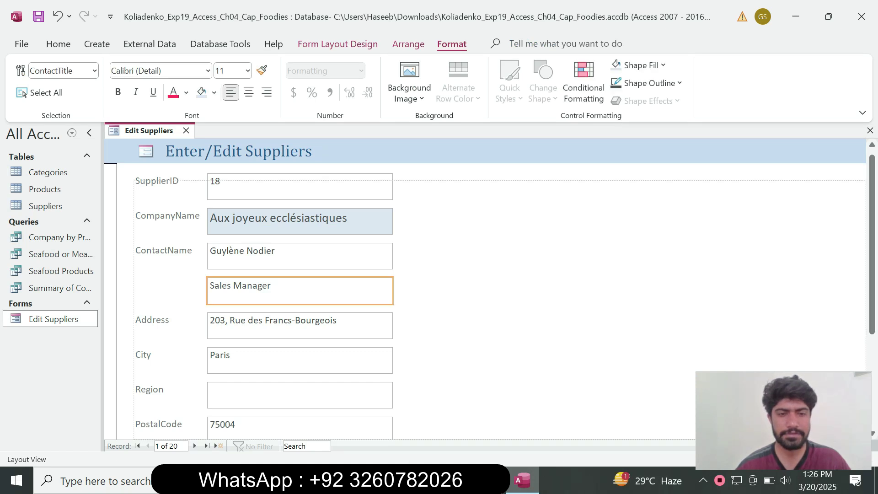
{"action": "key", "text": "alt+shift+Up"}
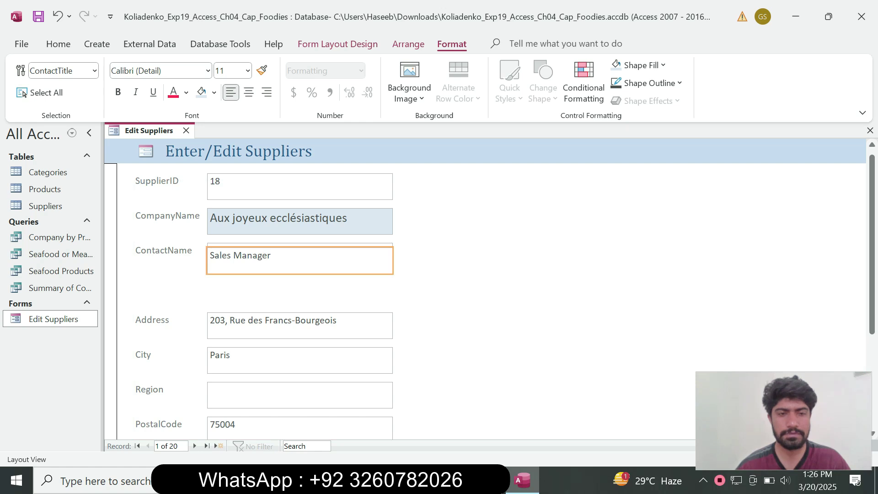
{"action": "key", "text": "alt+shift+Up"}
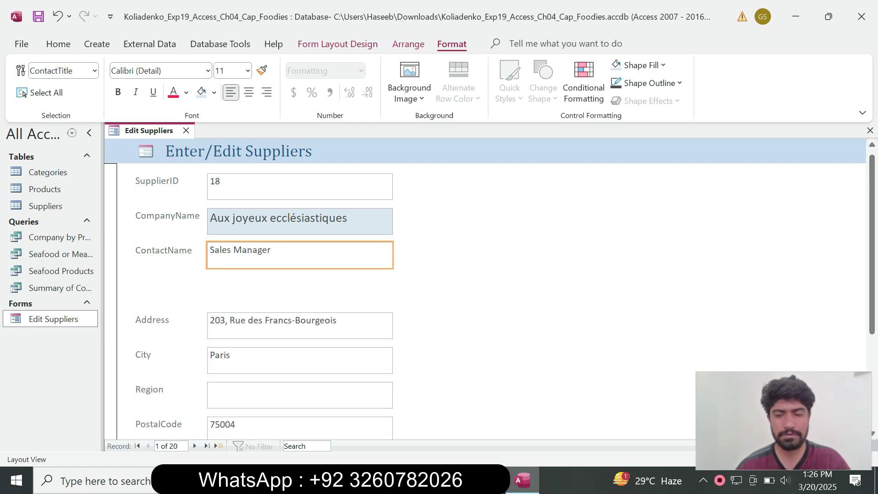
Move the ContactTitle text box to the right of the ContactName text box, leaving a small gap and nearly aligned top edges.
{"action": "key", "text": "Right"}
{"action": "key", "text": "Right"}
{"action": "key", "text": "Right"}
{"action": "key", "text": "Right"}
{"action": "key", "text": "Right"}
{"action": "key", "text": "Right"}
{"action": "key", "text": "Right"}
{"action": "key", "text": "Right"}
{"action": "key", "text": "Right"}
{"action": "key", "text": "Right"}
{"action": "key", "text": "Right"}
{"action": "key", "text": "Right"}
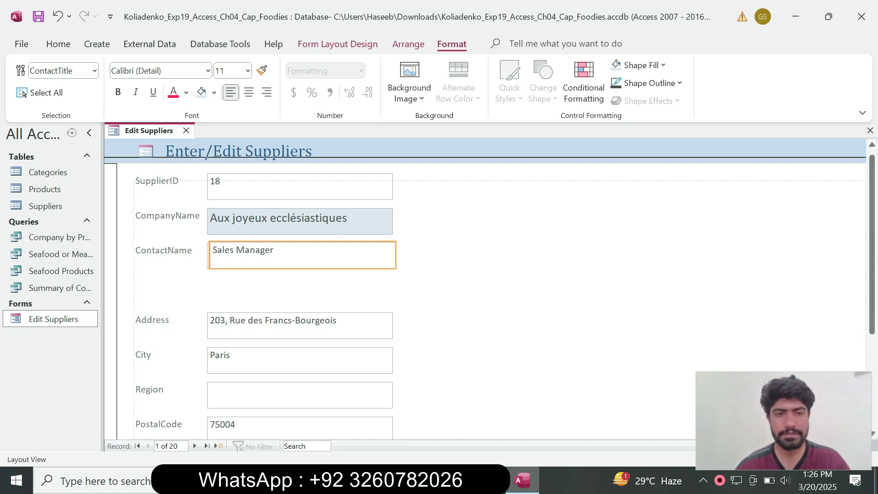
{"action": "key", "text": "Down"}
{"action": "key", "text": "Down"}
{"action": "key", "text": "Left"}
{"action": "key", "text": "Left"}
{"action": "key", "text": "Left"}
{"action": "key", "text": "Left"}
{"action": "key", "text": "Up"}
{"action": "key", "text": "Left"}
{"action": "key", "text": "Left"}
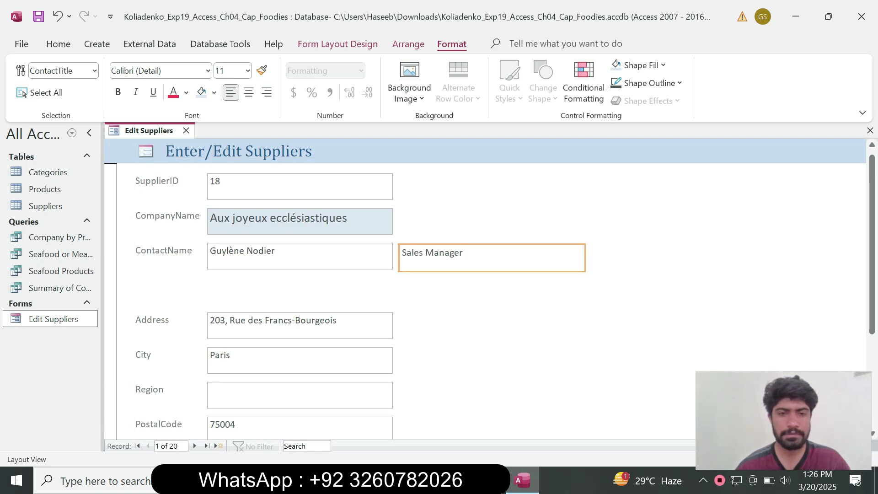
Try to nudge the ContactTitle text box vertically so its top edge matches the ContactName text box exactly.
{"action": "left_click", "coordinate": [493, 319]}
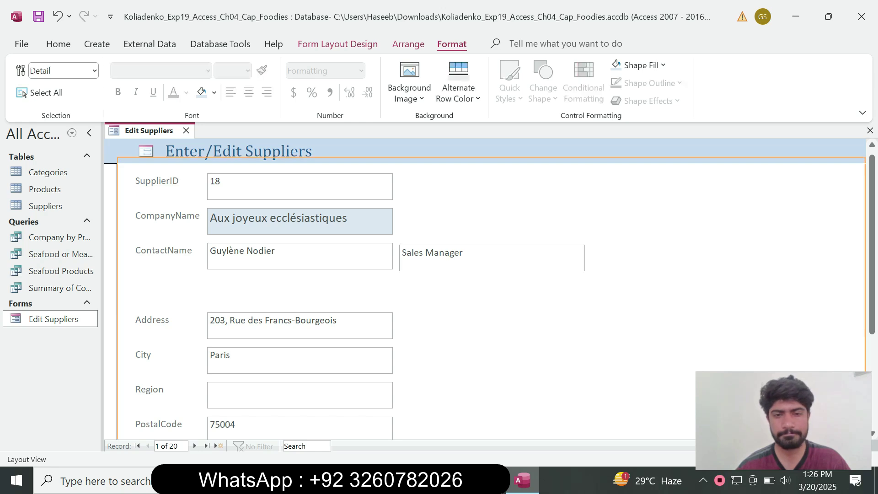
{"action": "left_click", "coordinate": [491, 258]}
{"action": "key", "text": "Up"}
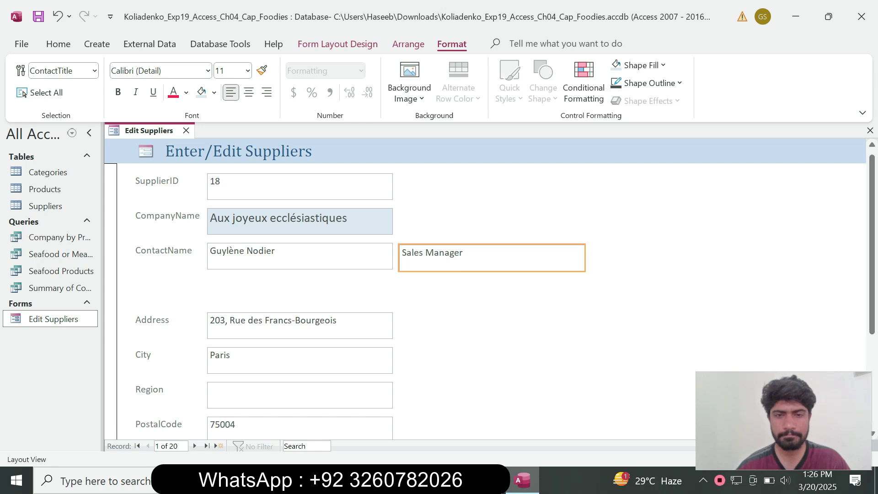
{"action": "left_click", "coordinate": [492, 316]}
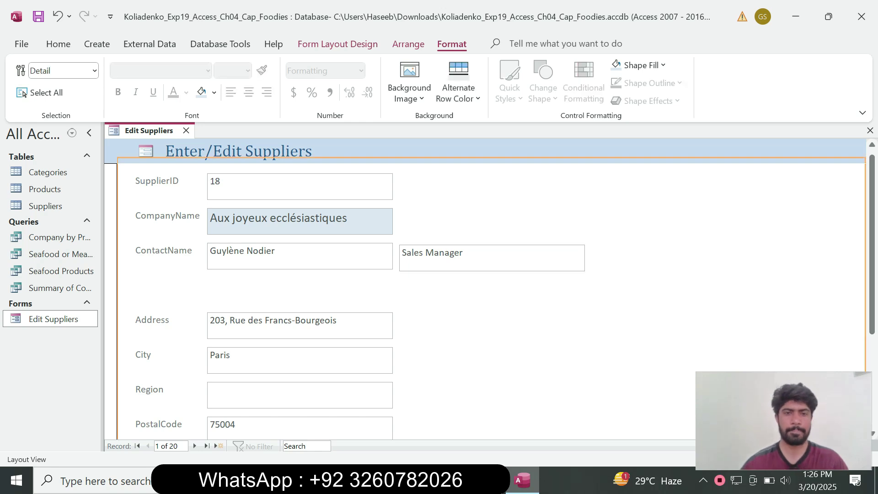
{"action": "left_click", "coordinate": [492, 258]}
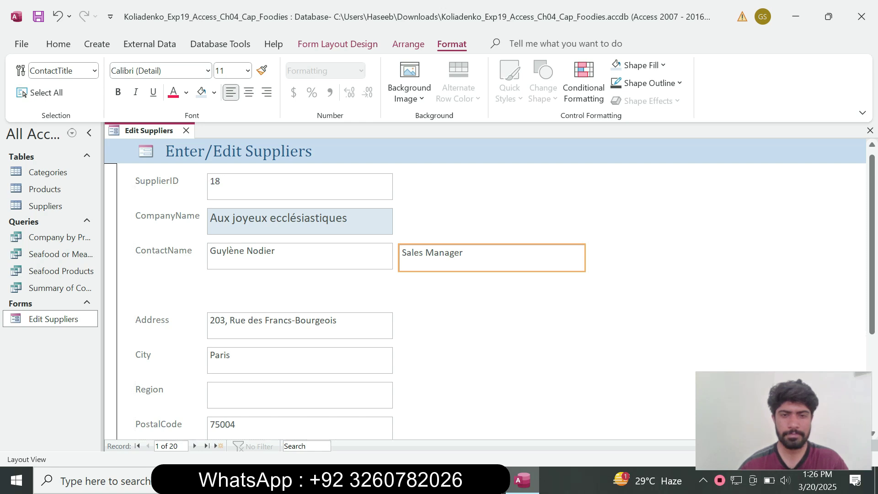
{"action": "key", "text": "Up"}
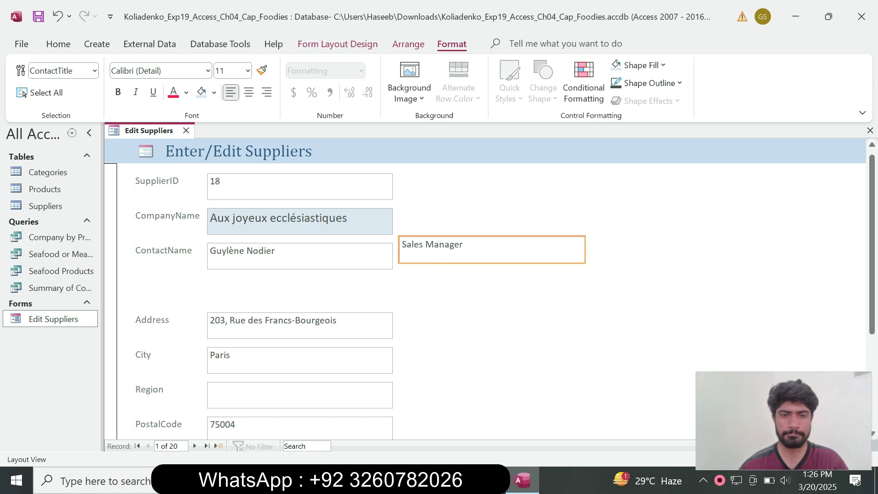
{"action": "key", "text": "Down"}
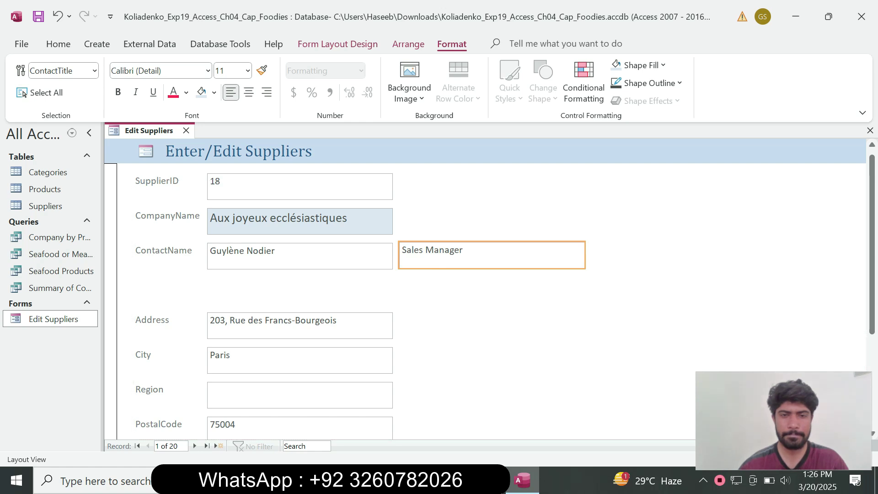
{"action": "key", "text": "Down"}
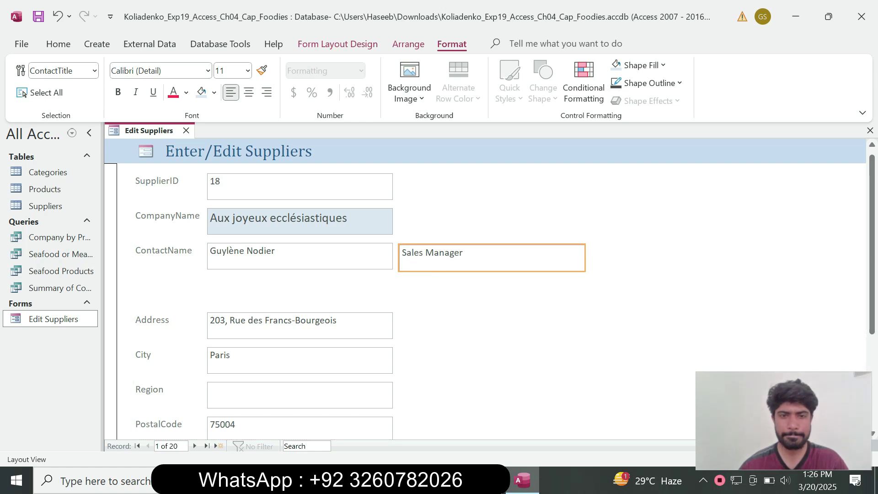
{"action": "left_click", "coordinate": [640, 301]}
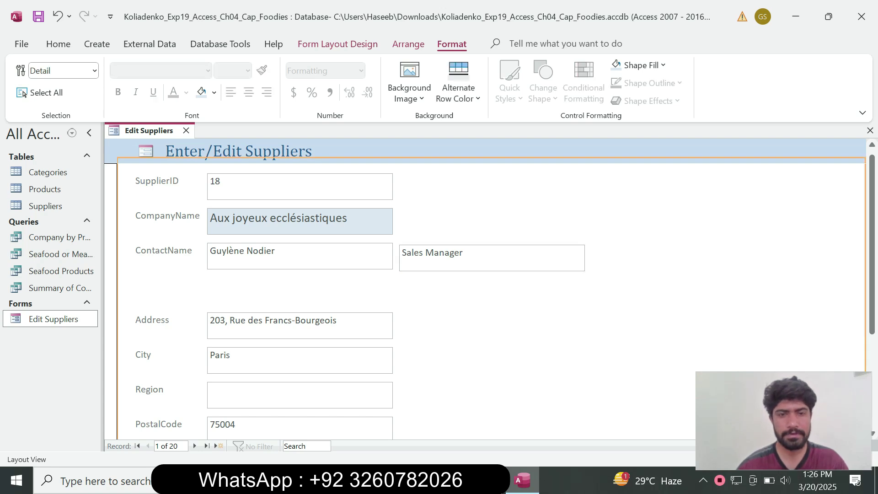
Switch to Word and set the step 6 instruction text to font size 9 with no highlight.
{"action": "key", "text": "alt+Tab"}
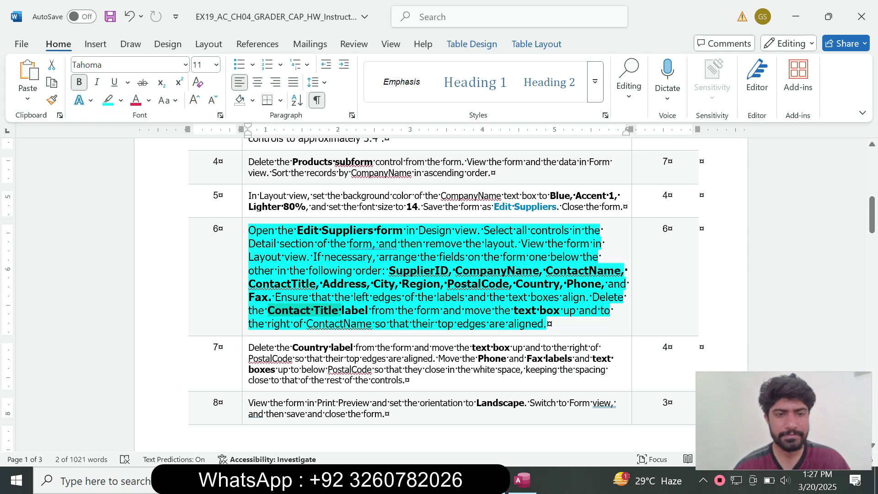
{"action": "left_click", "coordinate": [245, 316]}
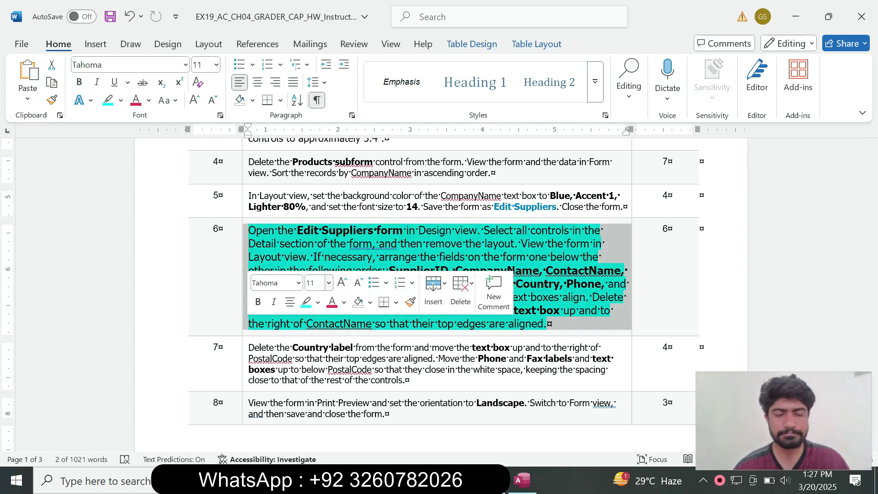
{"action": "left_click", "coordinate": [328, 282]}
{"action": "left_click", "coordinate": [315, 28]}
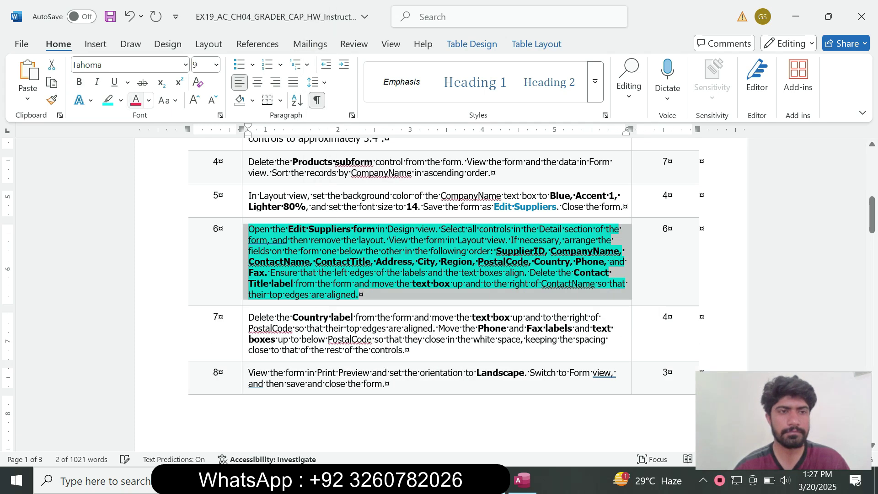
{"action": "left_click", "coordinate": [120, 101]}
{"action": "left_click", "coordinate": [141, 210]}
{"action": "left_click", "coordinate": [359, 294]}
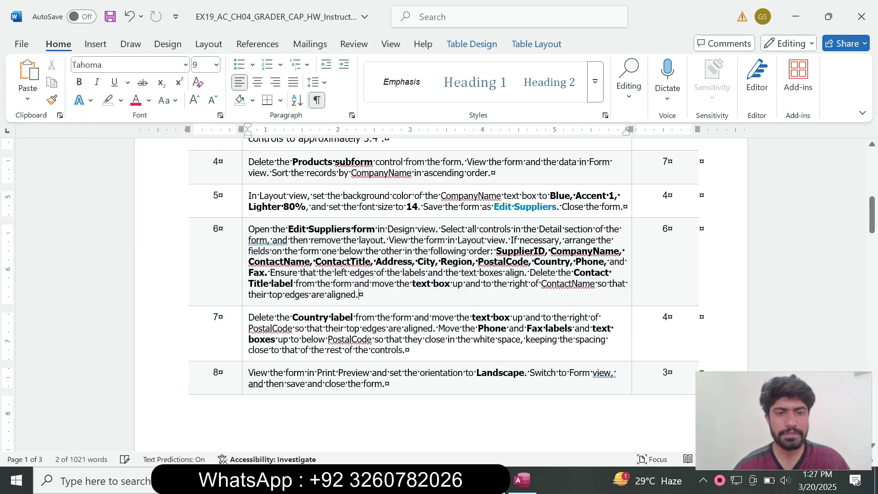
Set the step 7 instruction text to font size 14 with a turquoise highlight.
{"action": "left_click", "coordinate": [245, 329]}
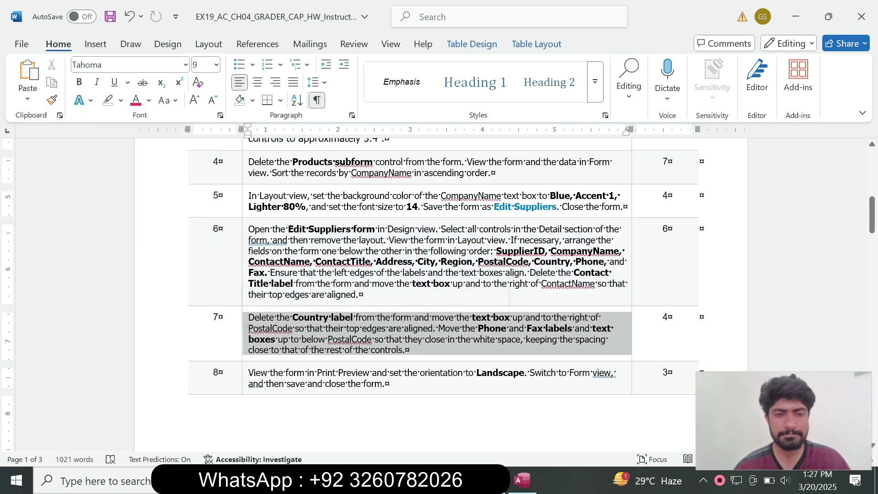
{"action": "left_click", "coordinate": [324, 295]}
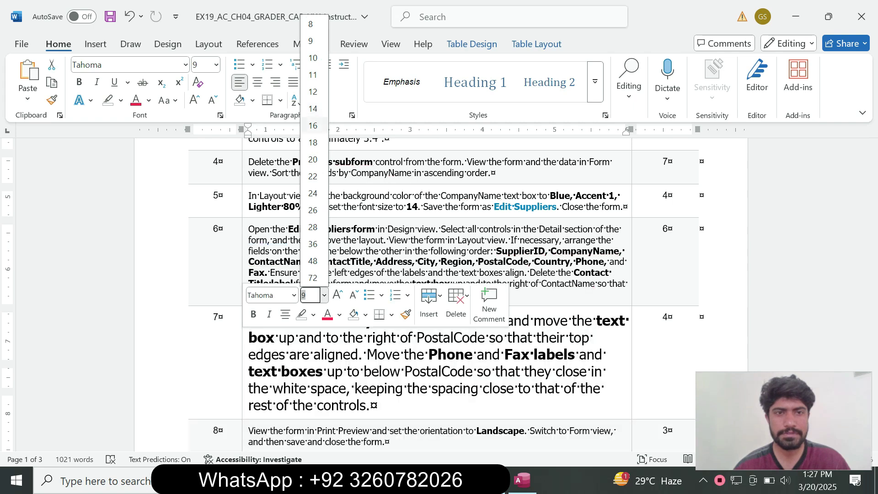
{"action": "left_click", "coordinate": [312, 108]}
{"action": "left_click", "coordinate": [121, 100]}
{"action": "left_click", "coordinate": [151, 147]}
{"action": "left_click_drag", "start_coordinate": [872, 215], "coordinate": [872, 224]}
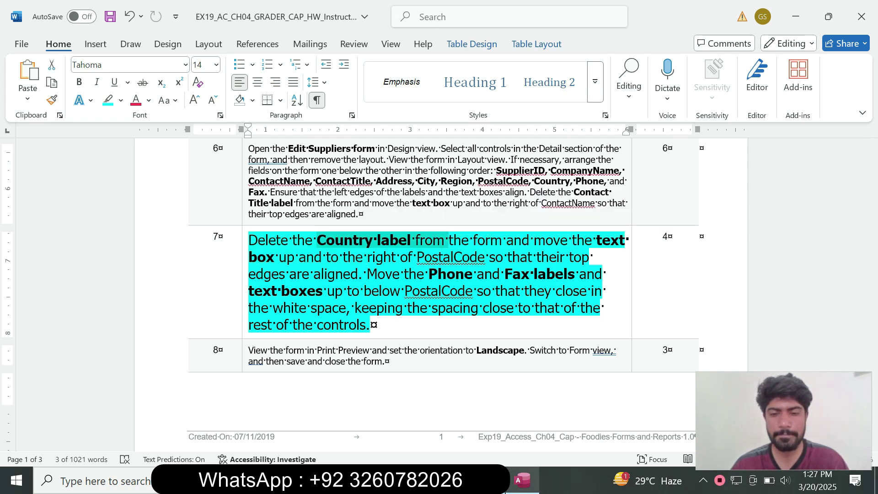
Return to Access and delete the Country label from the Edit Suppliers form.
{"action": "left_click", "coordinate": [522, 479]}
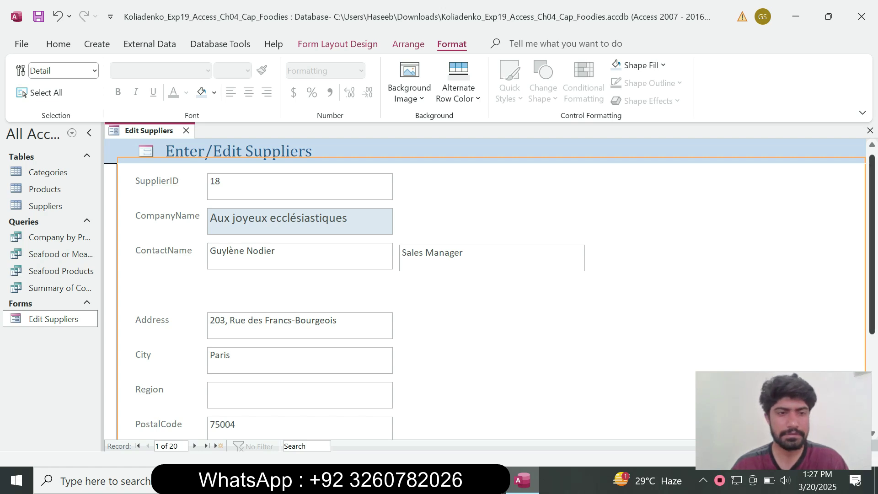
{"action": "scroll", "coordinate": [492, 297], "scroll_direction": "down", "scroll_amount": 5}
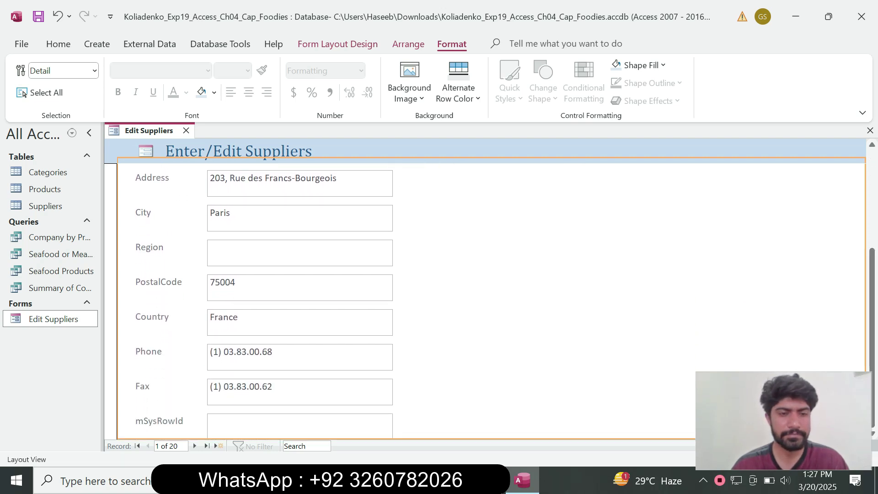
{"action": "left_click", "coordinate": [153, 318]}
{"action": "key", "text": "Delete"}
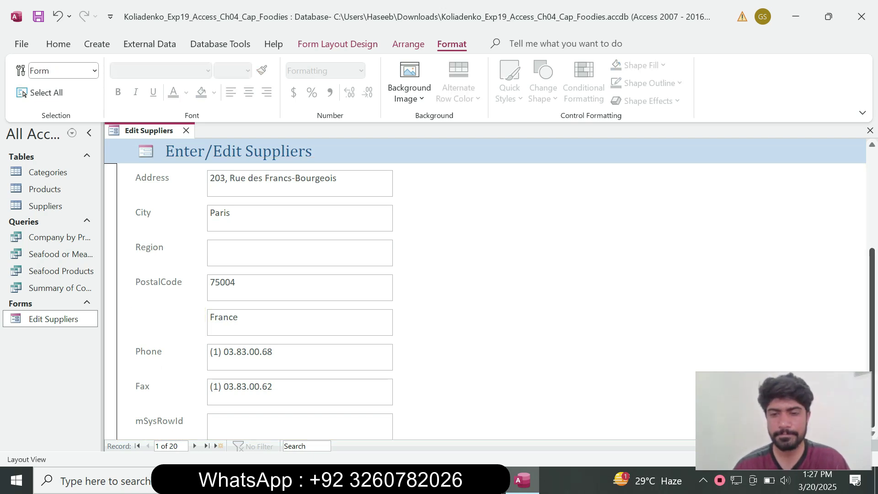
Check in Word's step 7 where the Country text box must go relative to PostalCode, then return to Access.
{"action": "key", "text": "alt+Tab"}
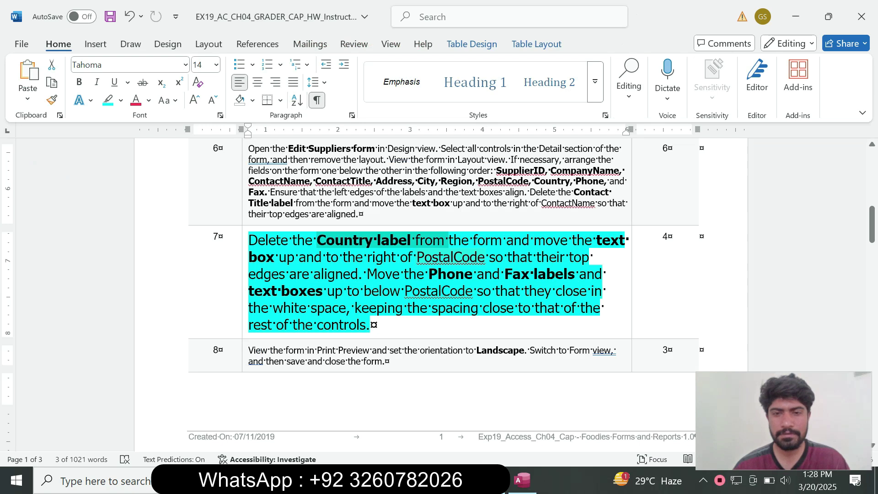
{"action": "left_click", "coordinate": [450, 257]}
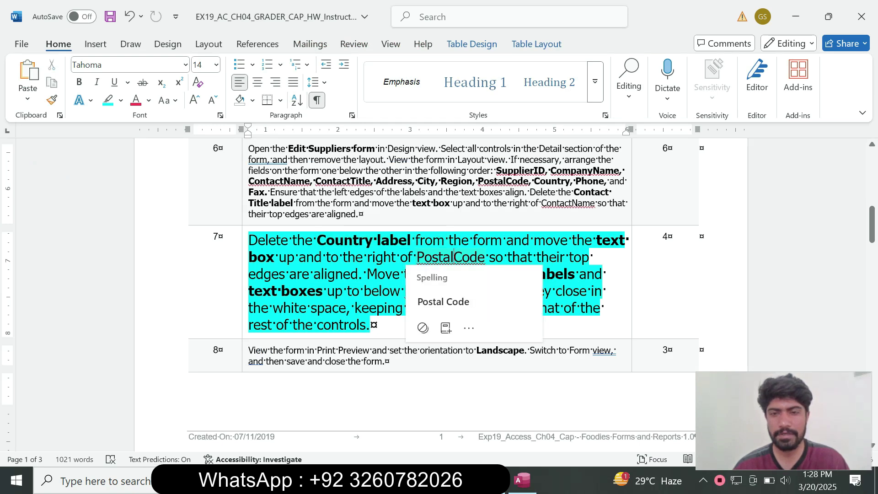
{"action": "left_click", "coordinate": [533, 240]}
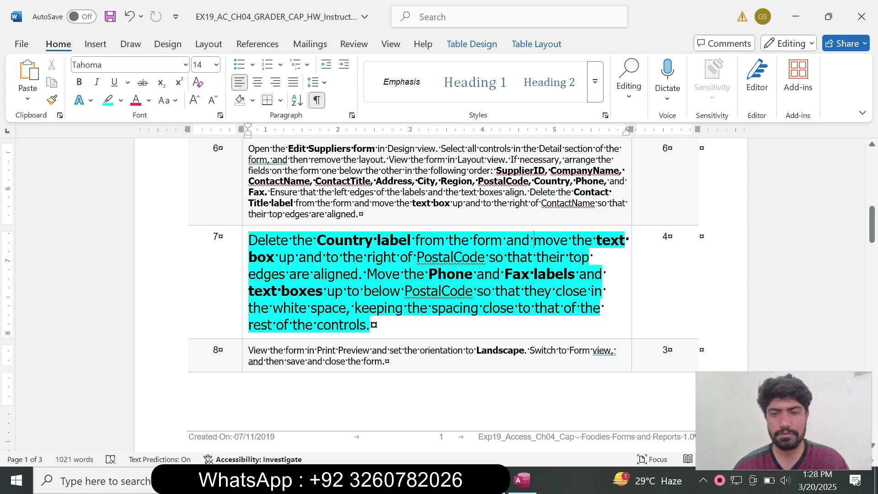
{"action": "left_click_drag", "start_coordinate": [591, 240], "coordinate": [589, 257]}
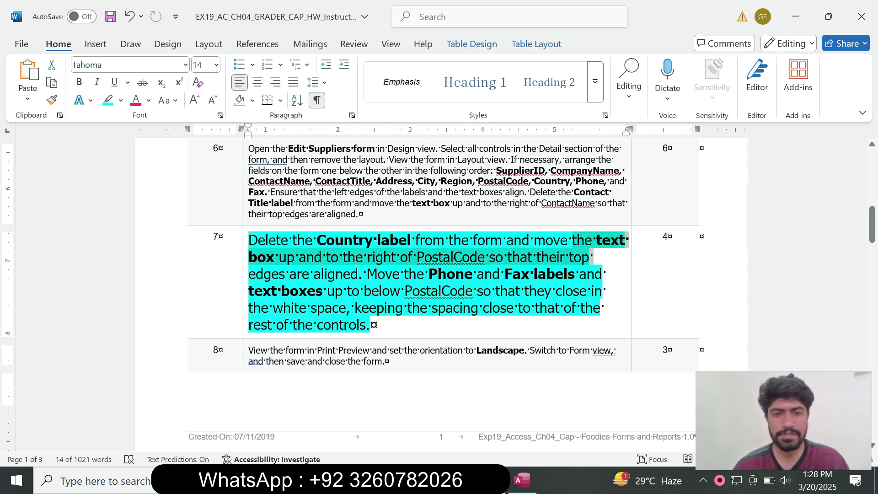
{"action": "left_click", "coordinate": [521, 479]}
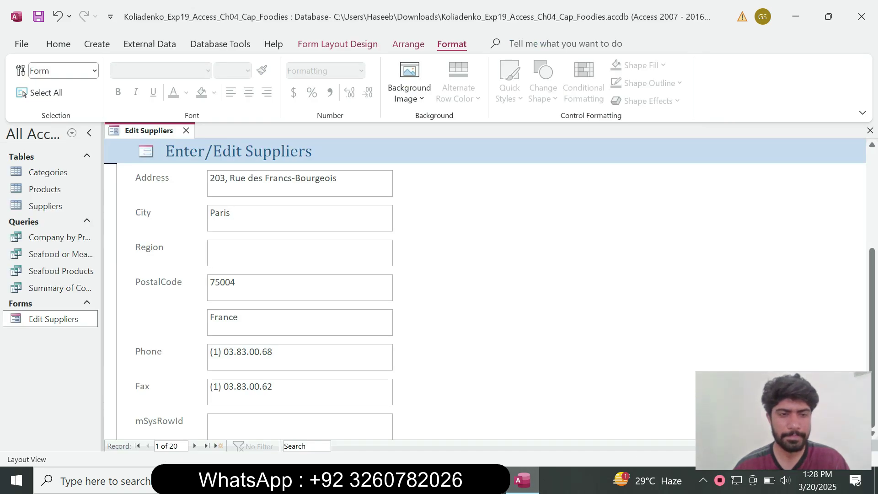
Move the Country text box up and to the right of the PostalCode text box, aligning their top edges.
{"action": "left_click", "coordinate": [300, 322]}
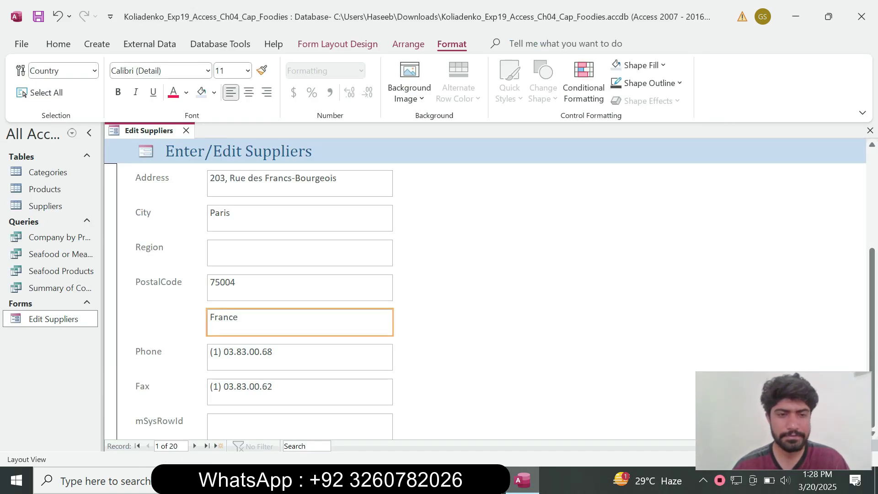
{"action": "left_click_drag", "start_coordinate": [300, 322], "coordinate": [302, 296]}
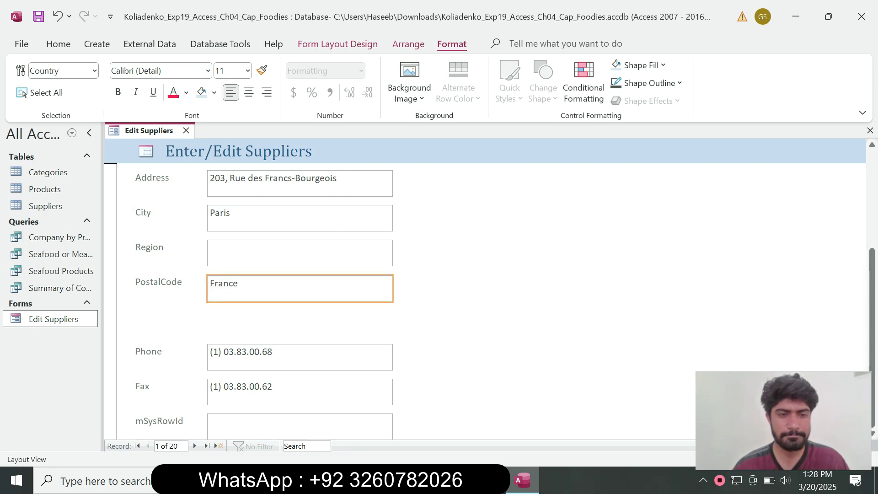
{"action": "key", "text": "Right"}
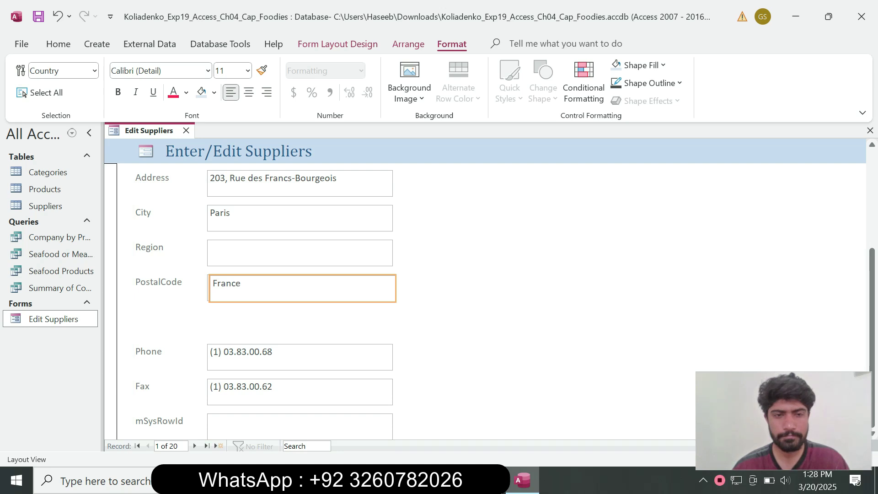
{"action": "key", "text": "Right"}
{"action": "key", "text": "Right"}
{"action": "key", "text": "Right"}
{"action": "key", "text": "Right"}
{"action": "key", "text": "Right"}
{"action": "key", "text": "Right"}
{"action": "key", "text": "Right"}
{"action": "key", "text": "Right"}
{"action": "key", "text": "Right"}
{"action": "key", "text": "Right"}
{"action": "key", "text": "Right"}
{"action": "key", "text": "Right"}
{"action": "key", "text": "Right"}
{"action": "key", "text": "Right"}
{"action": "key", "text": "Right"}
{"action": "key", "text": "Right"}
{"action": "key", "text": "Right"}
{"action": "key", "text": "Right"}
{"action": "key", "text": "Right"}
{"action": "key", "text": "Right"}
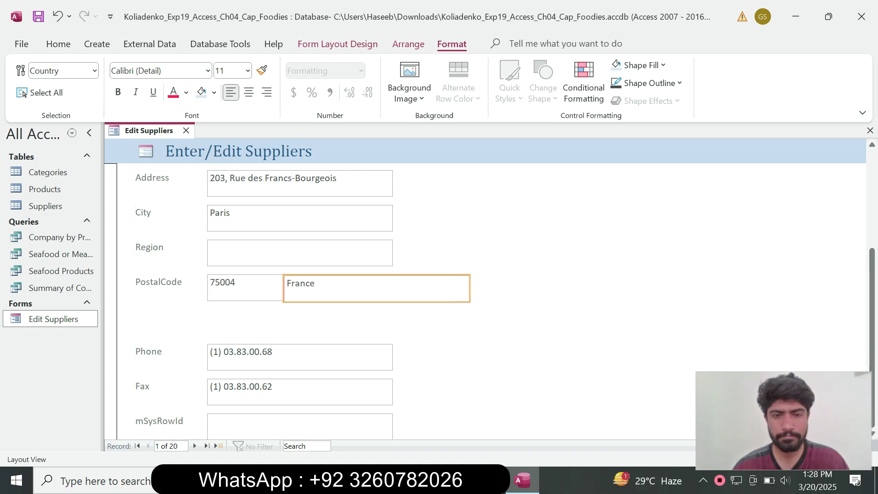
{"action": "left_click_drag", "start_coordinate": [377, 288], "coordinate": [497, 285]}
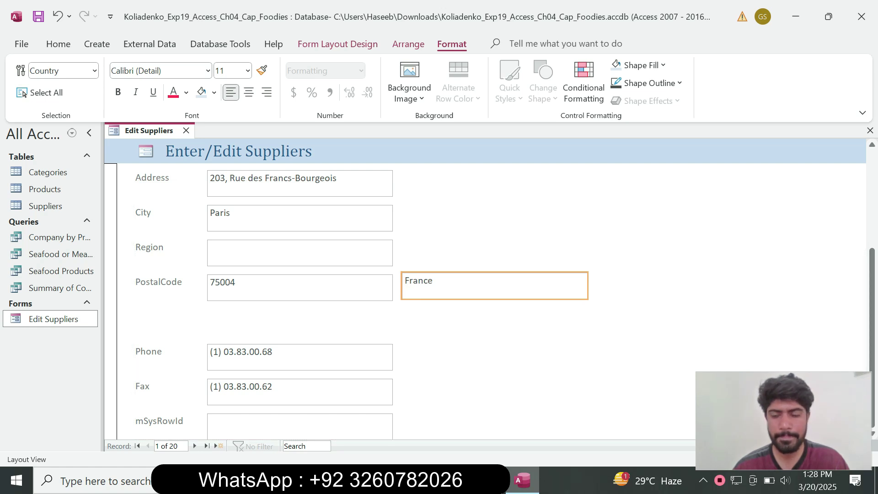
{"action": "key", "text": "Down"}
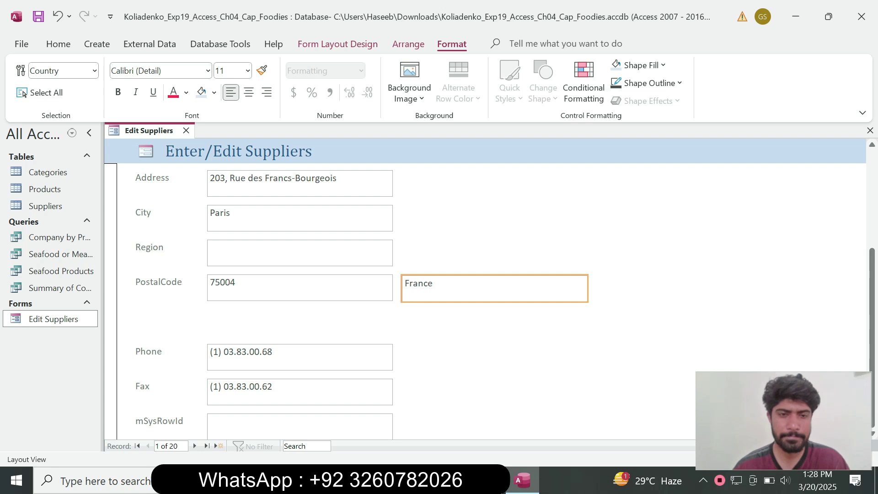
Check in Word's step 7 where the Phone and Fax controls must go, then return to Access.
{"action": "left_click", "coordinate": [299, 357]}
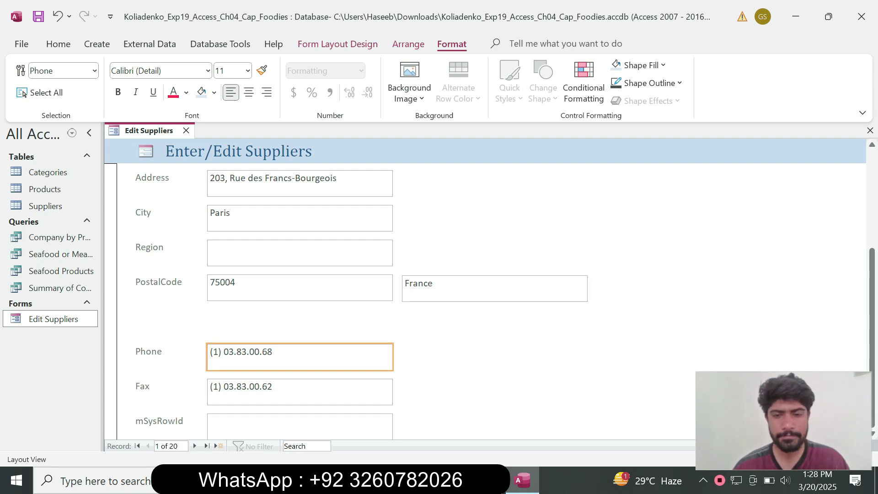
{"action": "key", "text": "alt+Tab"}
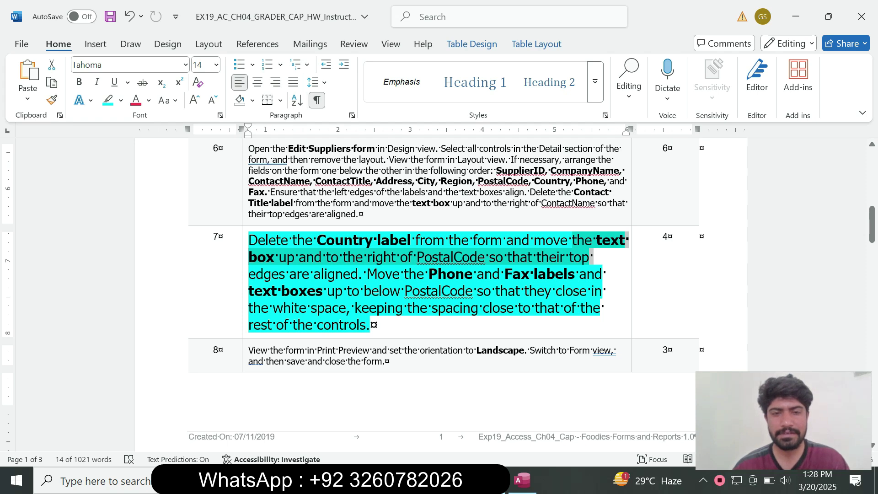
{"action": "left_click", "coordinate": [424, 274]}
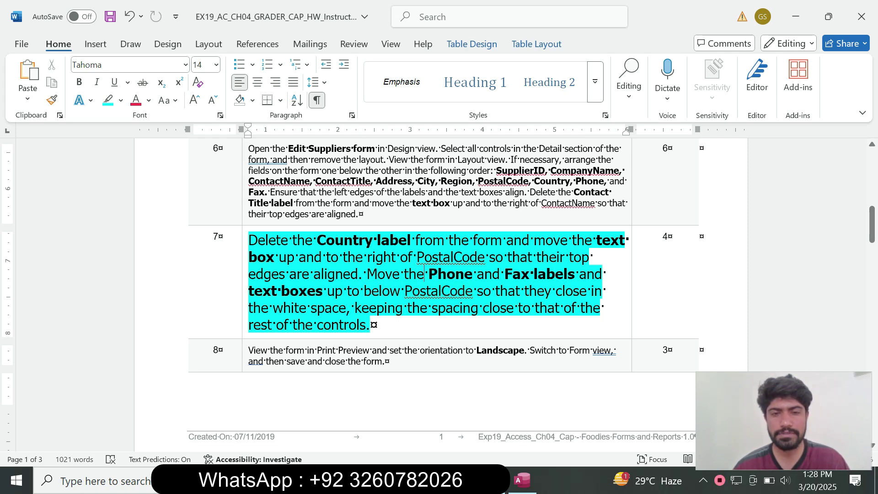
{"action": "left_click_drag", "start_coordinate": [404, 274], "coordinate": [476, 291]}
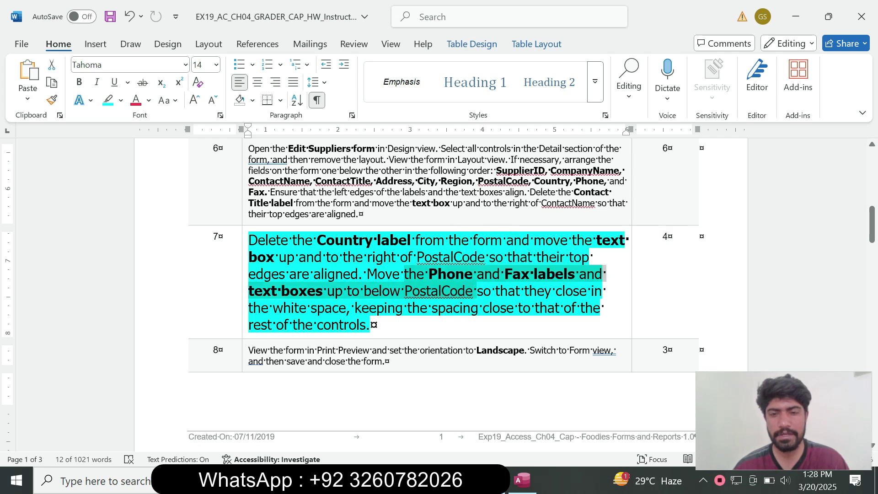
{"action": "key", "text": "alt+Tab"}
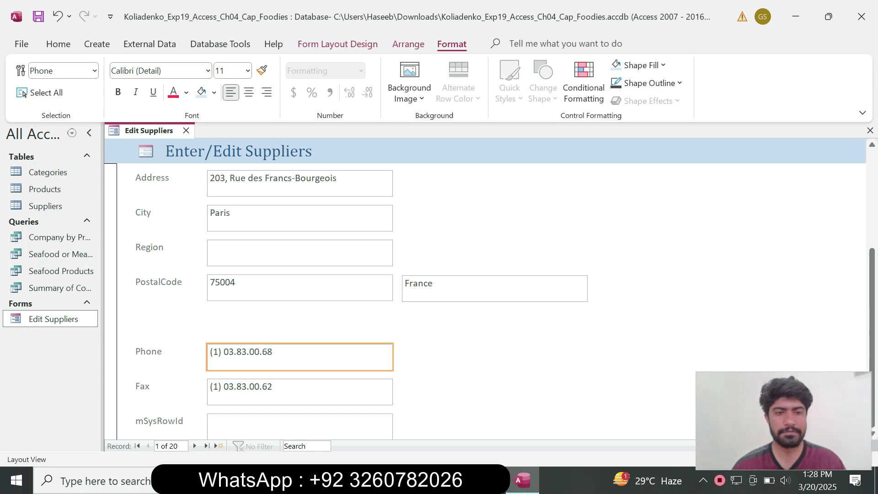
Move the Phone and Fax labels and text boxes up together to close the gap below PostalCode, keeping the spacing similar to the other controls.
{"action": "left_click", "coordinate": [168, 356]}
{"action": "left_click", "coordinate": [299, 357], "text": "ctrl"}
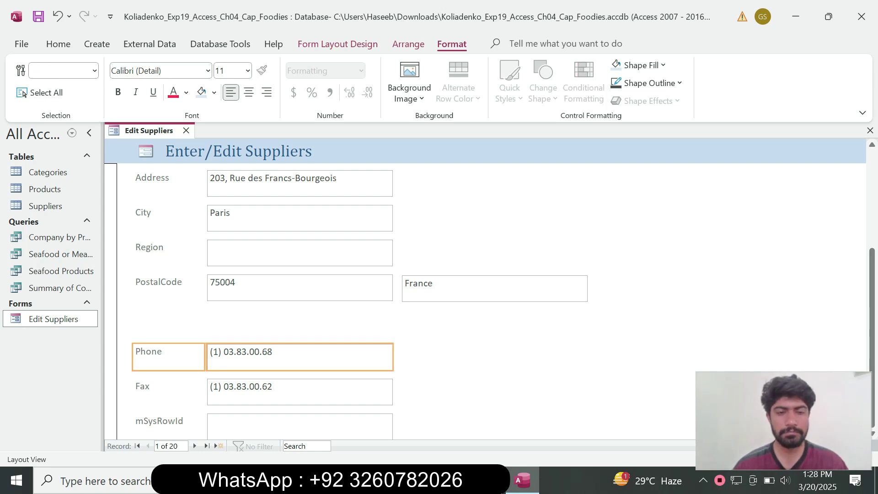
{"action": "key", "text": "alt+Tab"}
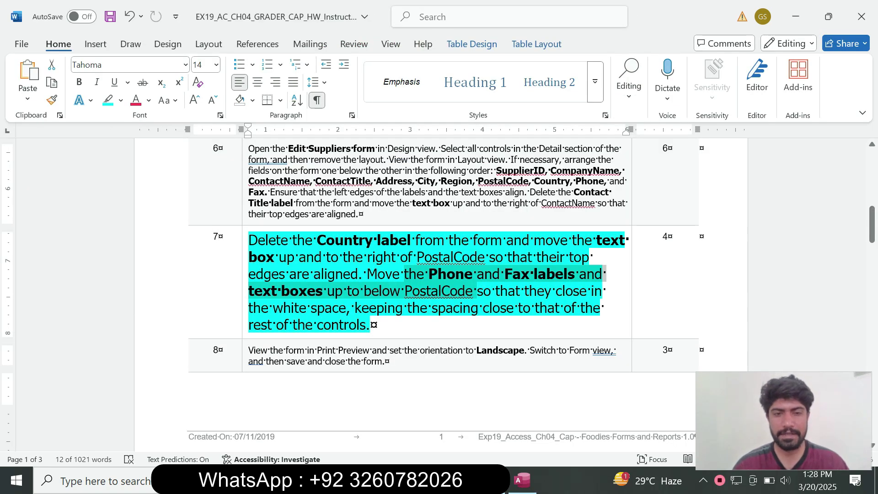
{"action": "key", "text": "alt+Tab"}
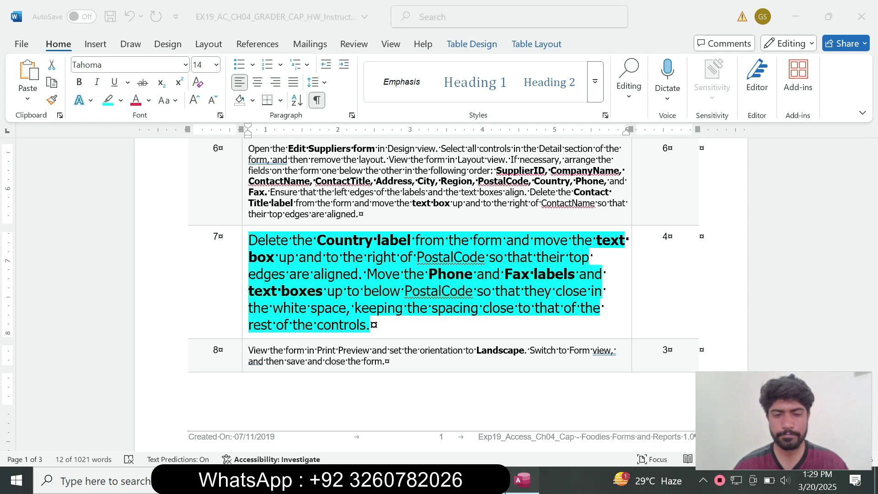
{"action": "left_click", "coordinate": [247, 392], "text": "ctrl"}
{"action": "left_click", "coordinate": [168, 392], "text": "ctrl"}
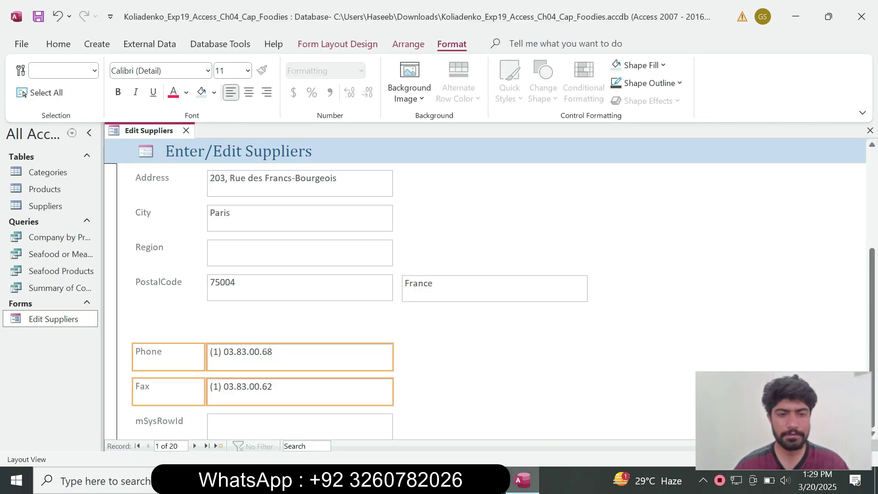
{"action": "key", "text": "Up"}
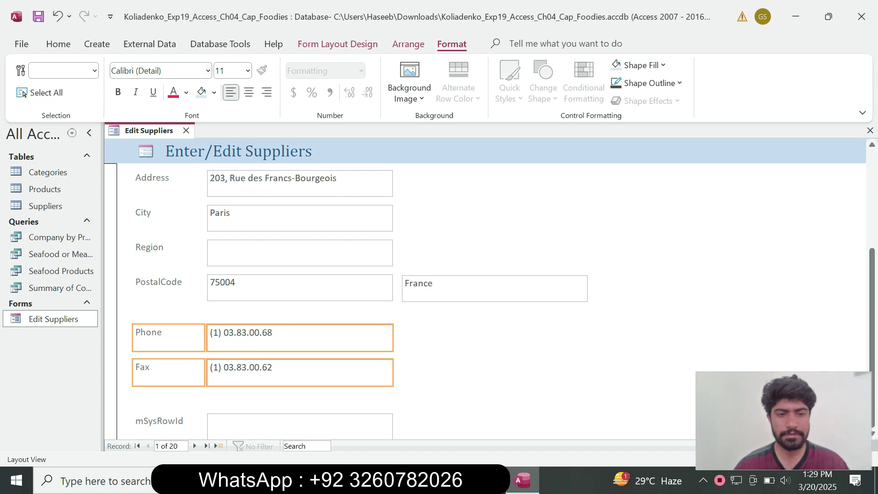
{"action": "key", "text": "Up"}
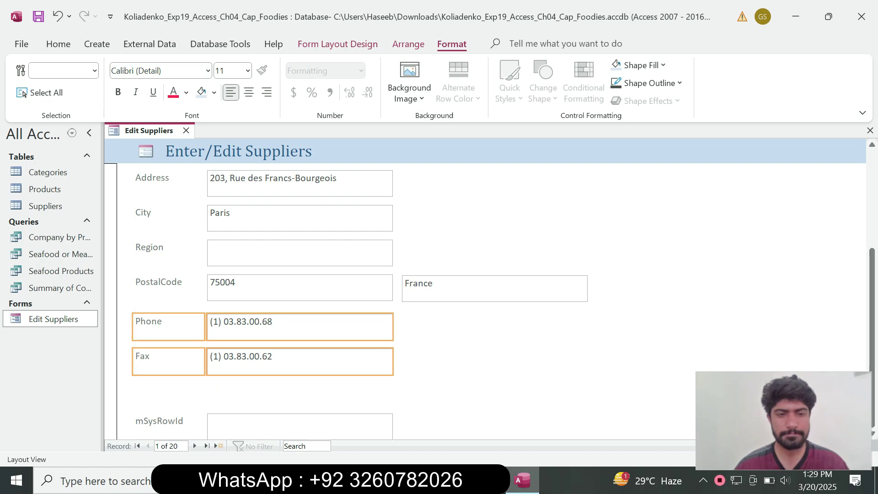
{"action": "key", "text": "Up"}
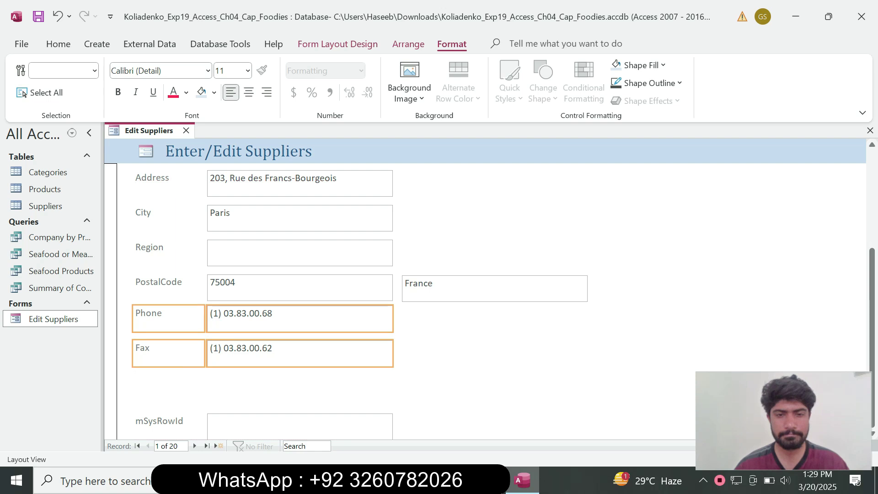
{"action": "key", "text": "Down"}
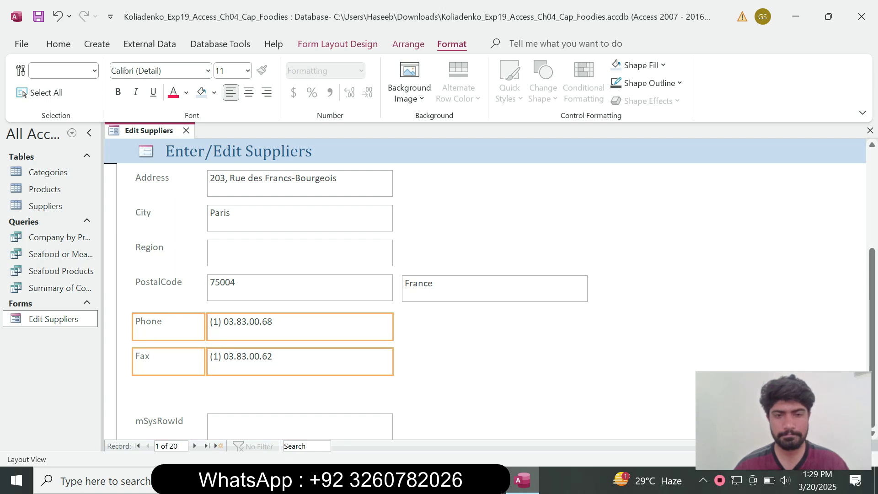
{"action": "left_click", "coordinate": [299, 327]}
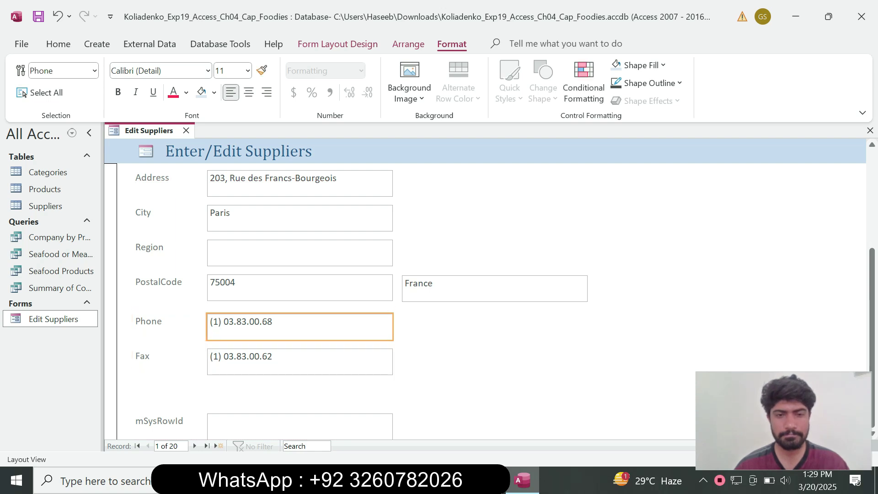
{"action": "left_click", "coordinate": [476, 347]}
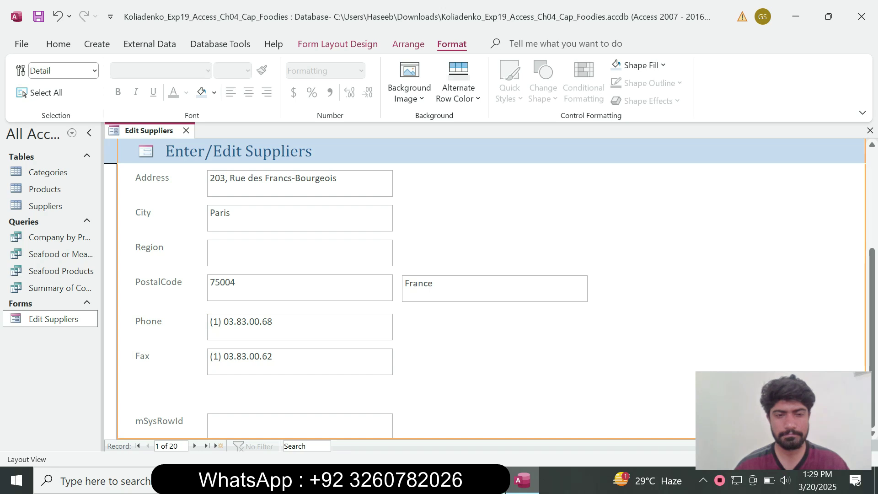
Reread Word's step 7 for the control spacing requirement, then switch back to Access.
{"action": "key", "text": "alt+Tab"}
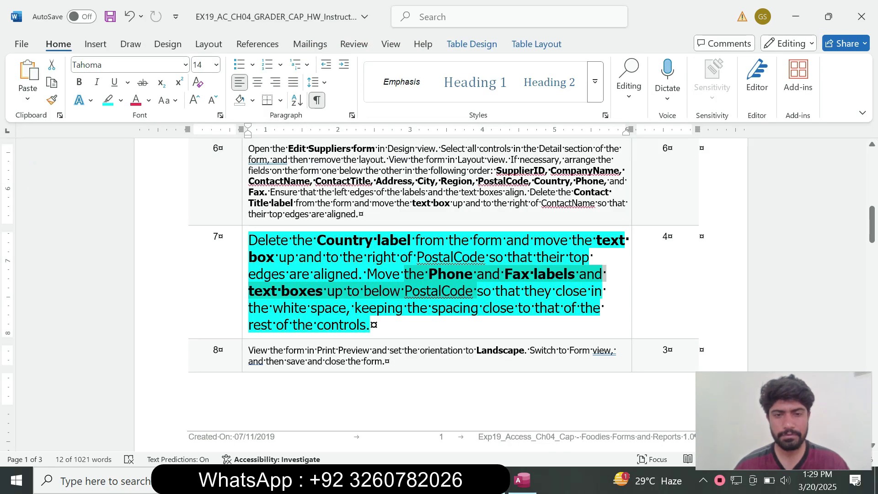
{"action": "key", "text": "alt+Tab"}
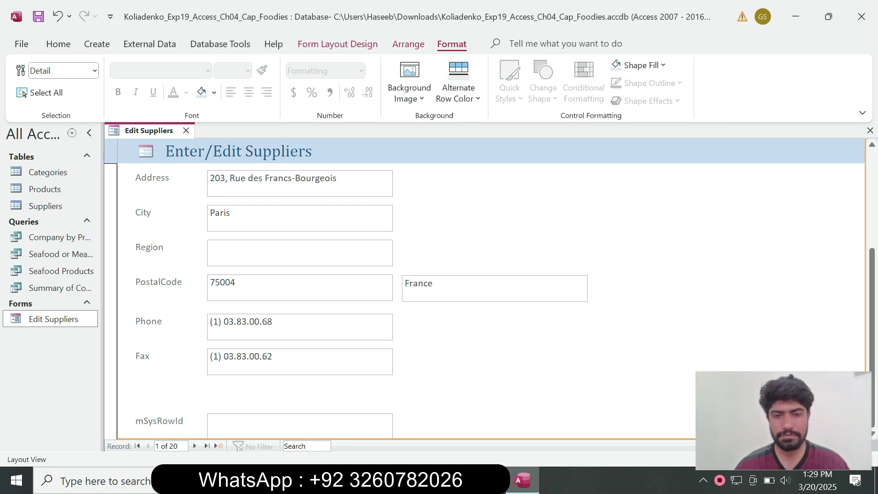
{"action": "key", "text": "alt+Tab"}
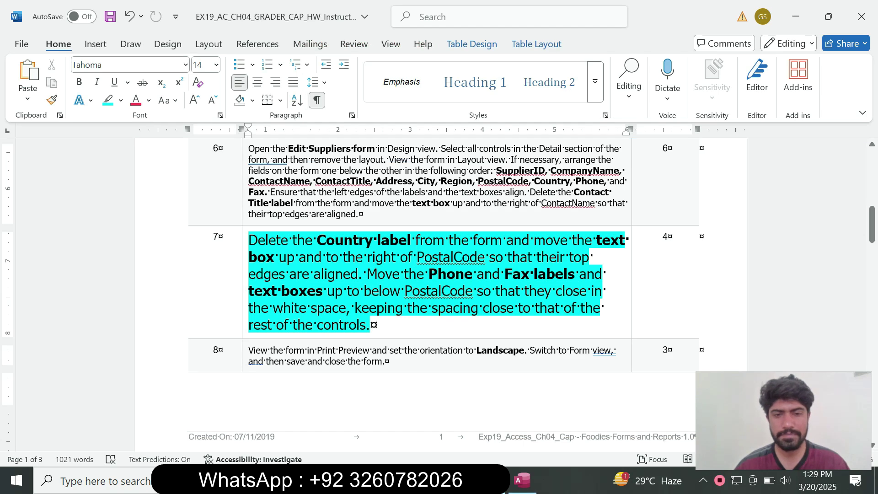
{"action": "key", "text": "alt+Tab"}
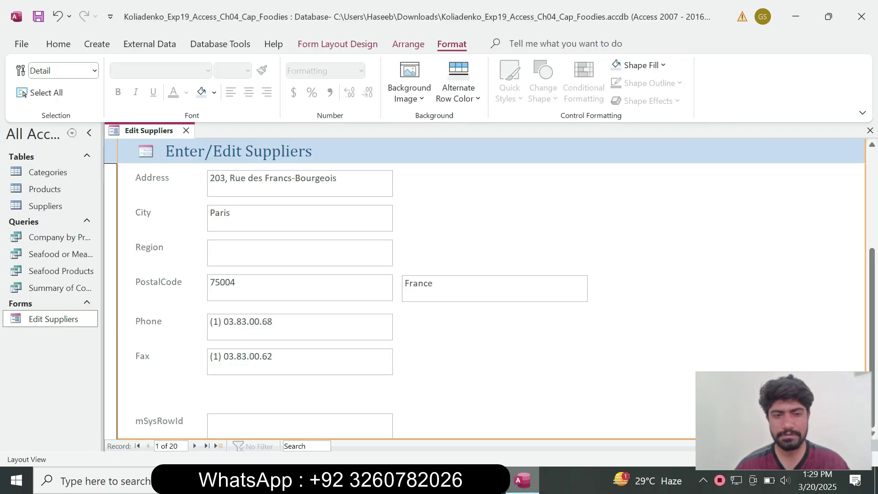
Move the mSysRowId label and text box up to close the gap below the Fax field.
{"action": "left_click", "coordinate": [299, 426], "text": "shift"}
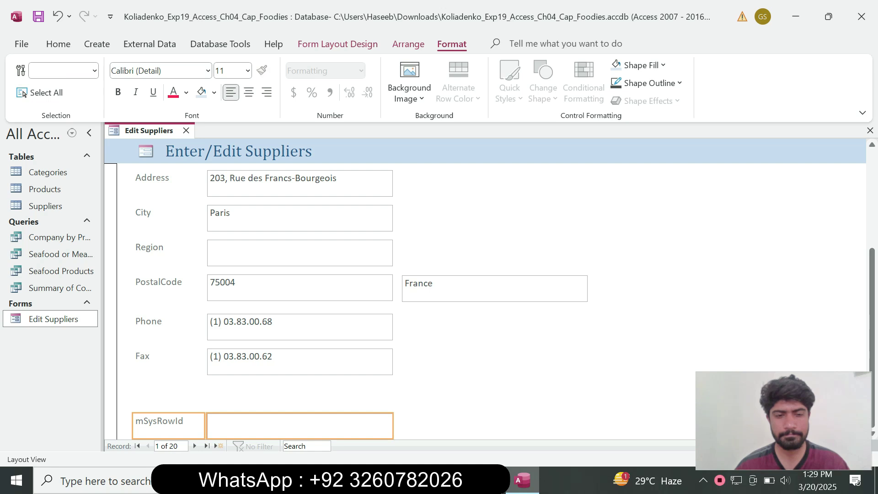
{"action": "left_click_drag", "start_coordinate": [299, 426], "coordinate": [300, 411]}
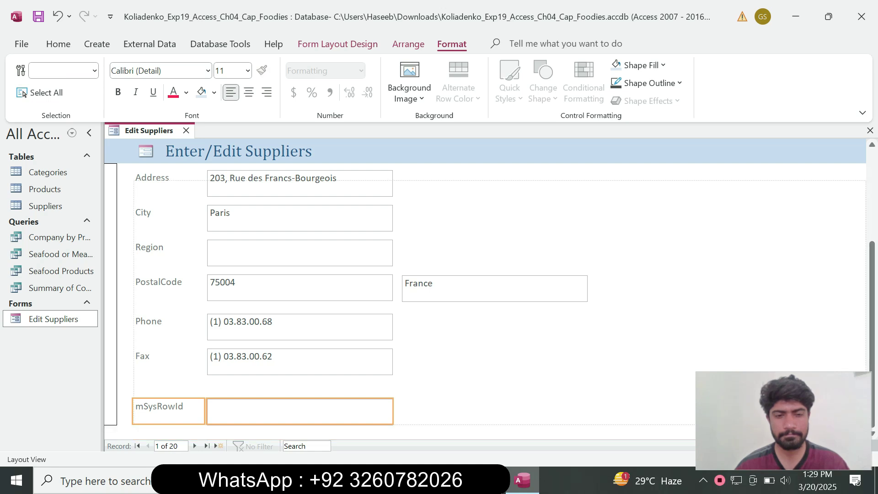
{"action": "key", "text": "Up"}
{"action": "key", "text": "Up"}
{"action": "key", "text": "Up"}
{"action": "key", "text": "Up"}
{"action": "key", "text": "Up"}
{"action": "key", "text": "Up"}
{"action": "key", "text": "Down"}
{"action": "key", "text": "Down"}
{"action": "key", "text": "Down"}
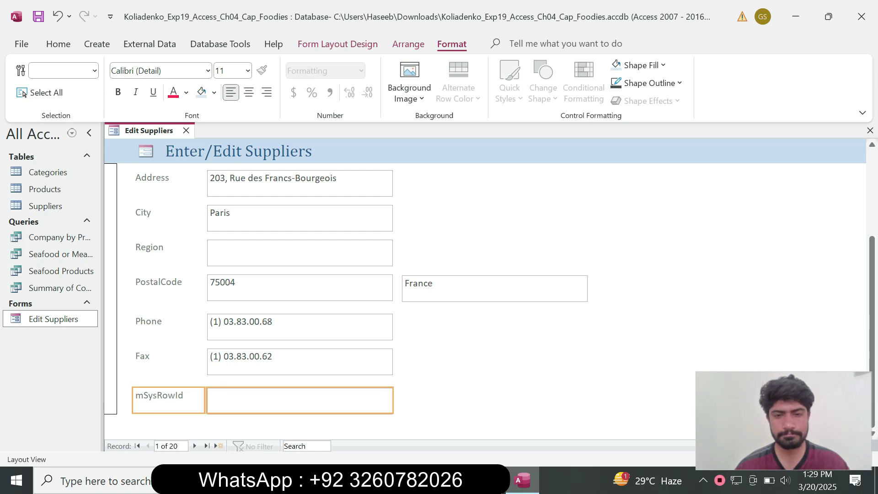
{"action": "left_click", "coordinate": [512, 354]}
Switch to Word and set the step 7 instruction text to font size 9 with no highlight.
{"action": "key", "text": "alt+Tab"}
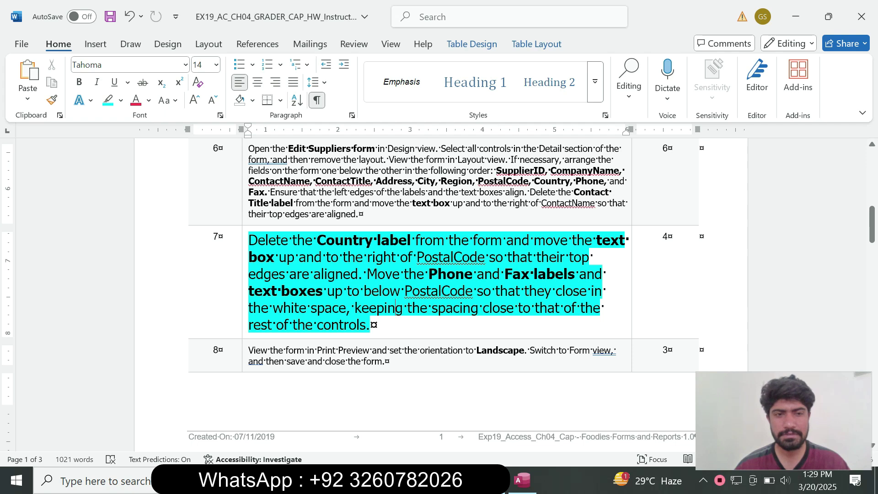
{"action": "left_click", "coordinate": [246, 318]}
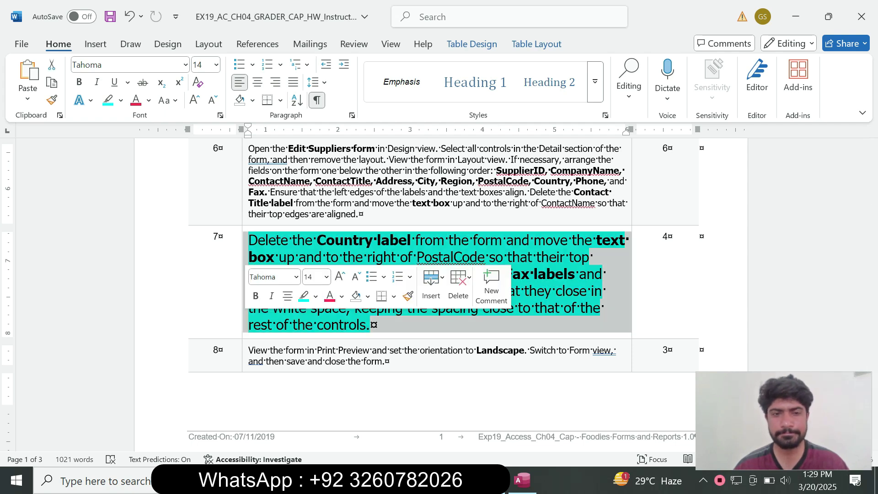
{"action": "left_click", "coordinate": [326, 277]}
{"action": "left_click", "coordinate": [314, 30]}
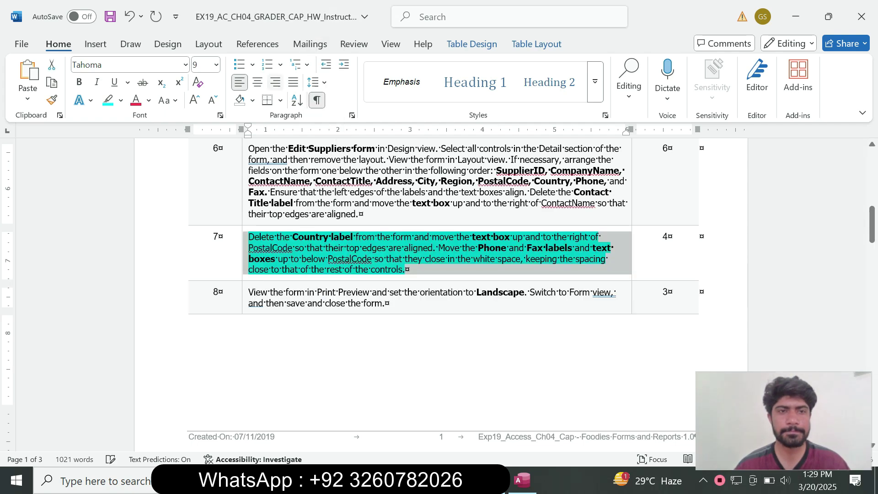
{"action": "left_click", "coordinate": [121, 100]}
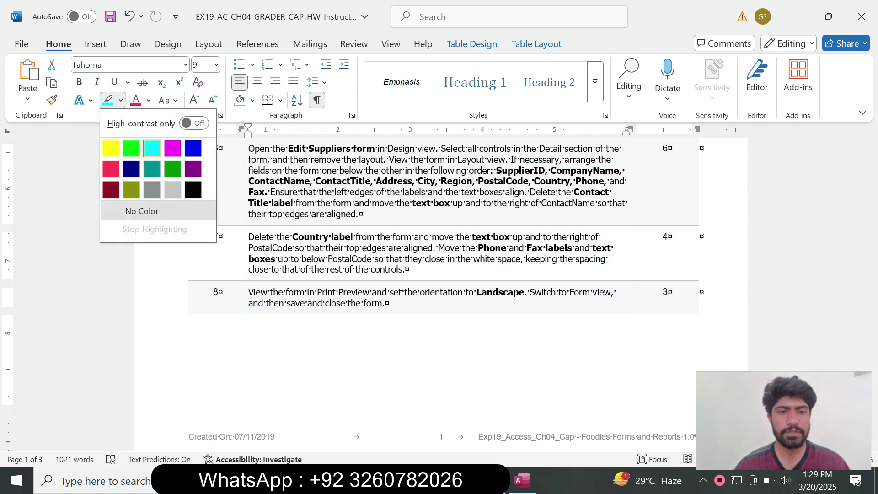
{"action": "left_click", "coordinate": [141, 210]}
Set the step 8 instruction text to font size 14 with turquoise highlighting.
{"action": "left_click", "coordinate": [246, 294]}
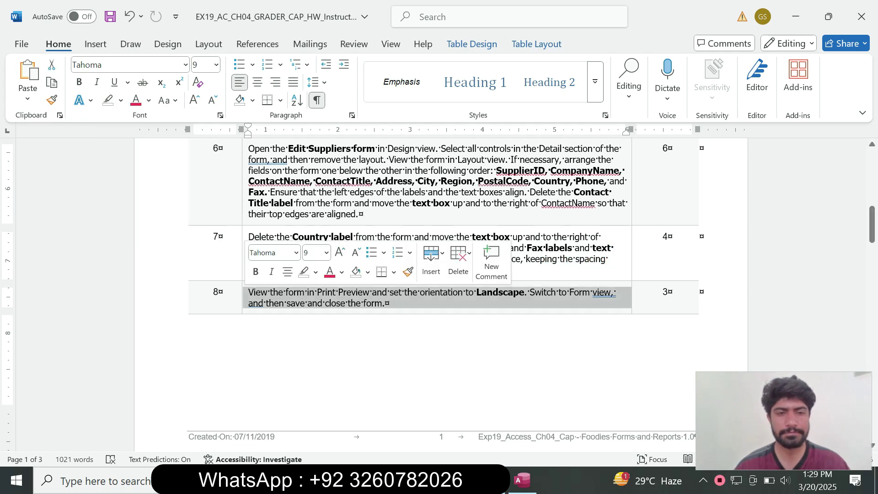
{"action": "left_click", "coordinate": [326, 253]}
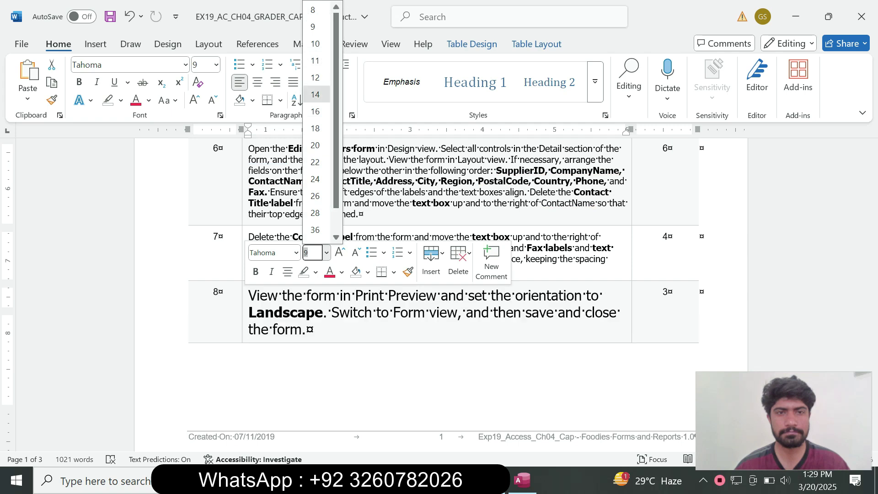
{"action": "left_click", "coordinate": [315, 94]}
{"action": "left_click", "coordinate": [121, 100]}
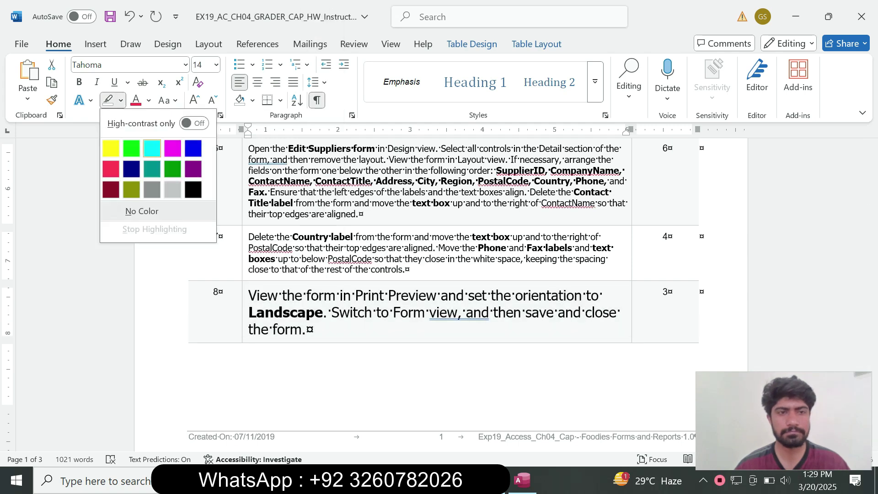
{"action": "left_click", "coordinate": [151, 148]}
Read the Print Preview part of step 8 in the Word instructions, then switch back to Access.
{"action": "mouse_move", "coordinate": [871, 224]}
{"action": "left_mouse_down"}
{"action": "mouse_move", "coordinate": [872, 266]}
{"action": "mouse_move", "coordinate": [871, 223]}
{"action": "left_mouse_up"}
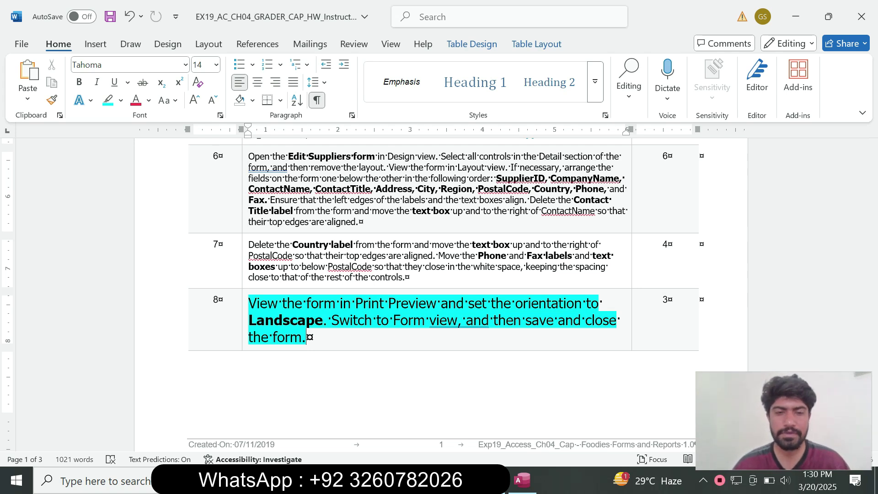
{"action": "left_click_drag", "start_coordinate": [282, 302], "coordinate": [439, 303]}
{"action": "left_click", "coordinate": [409, 303]}
{"action": "left_click", "coordinate": [437, 303]}
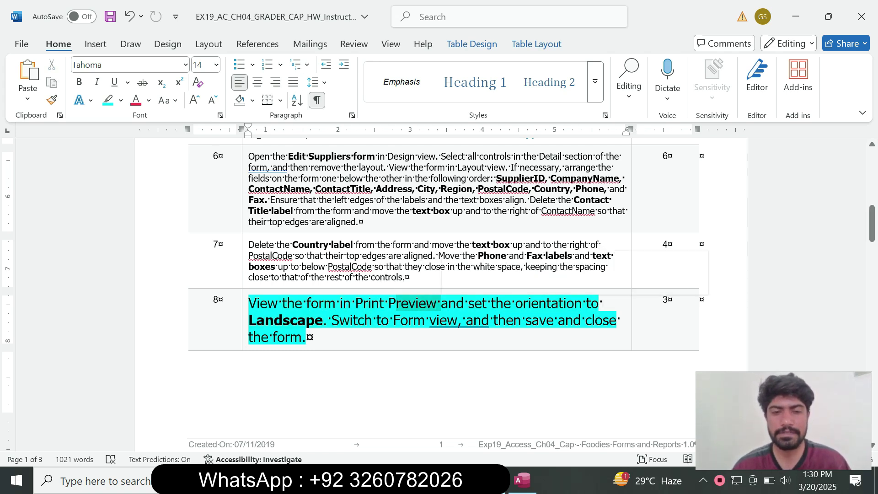
{"action": "left_click", "coordinate": [522, 480]}
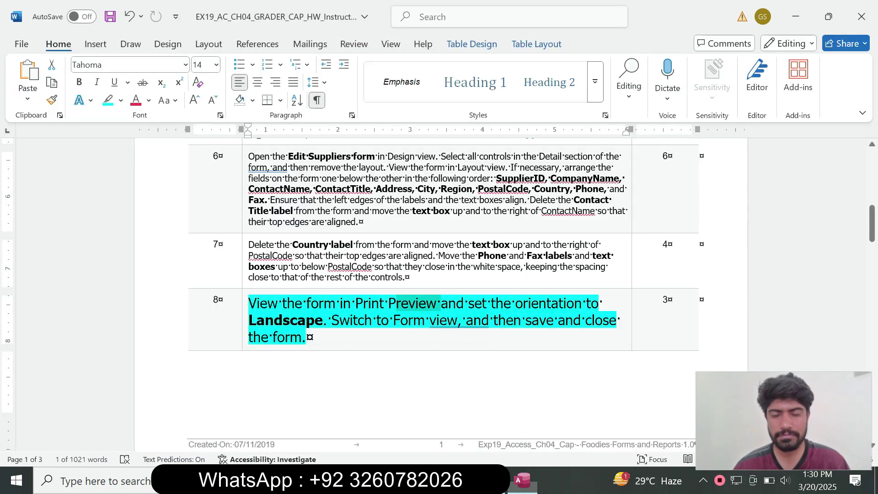
{"action": "key", "text": "alt+Tab"}
{"action": "left_click", "coordinate": [306, 303]}
{"action": "left_click_drag", "start_coordinate": [294, 302], "coordinate": [440, 303]}
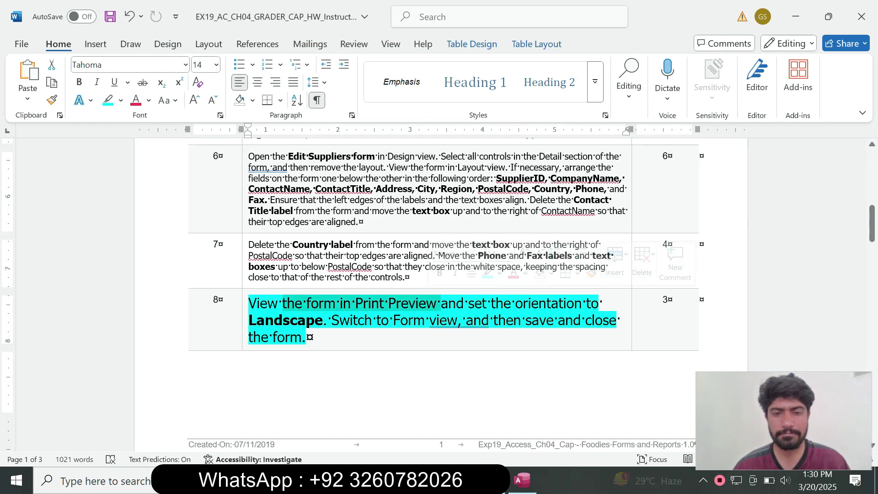
{"action": "key", "text": "alt+Tab"}
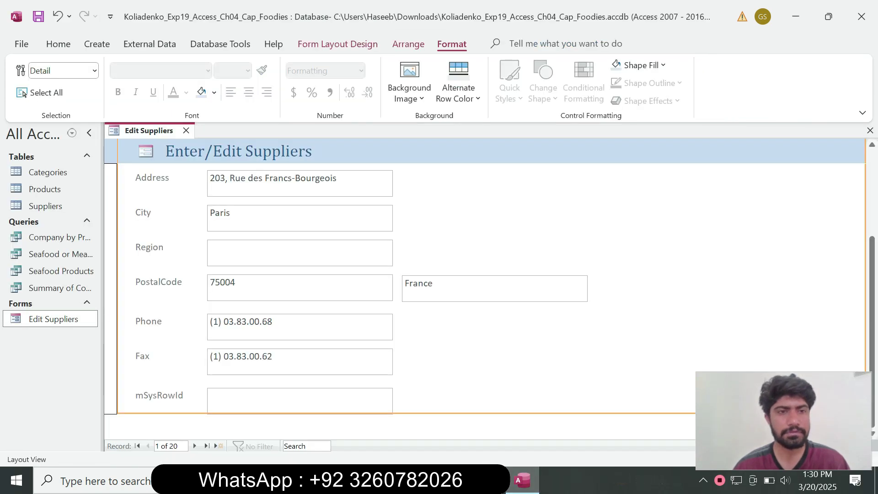
Show the Edit Suppliers form in Print Preview and set its page orientation to Landscape.
{"action": "left_click", "coordinate": [22, 45]}
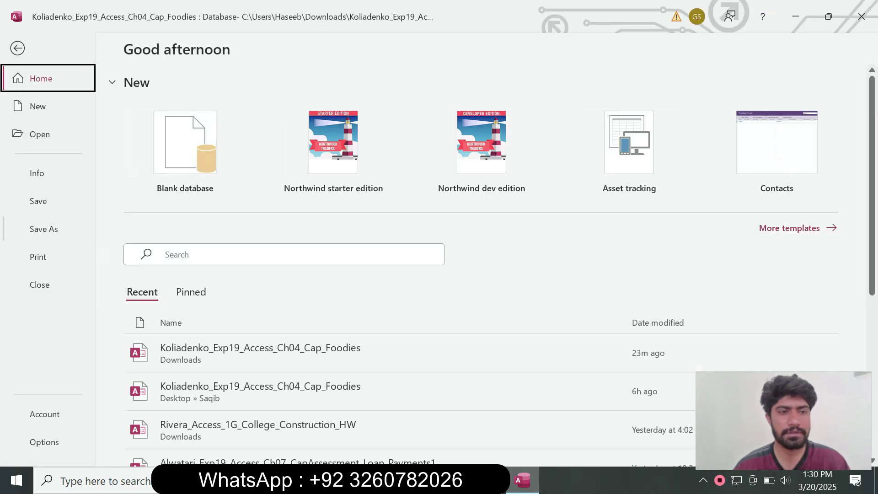
{"action": "left_click", "coordinate": [39, 256]}
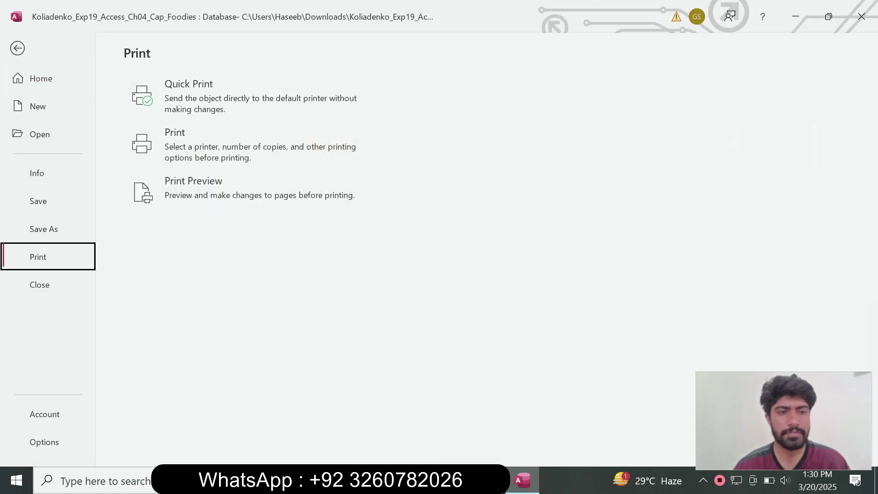
{"action": "left_click", "coordinate": [256, 192]}
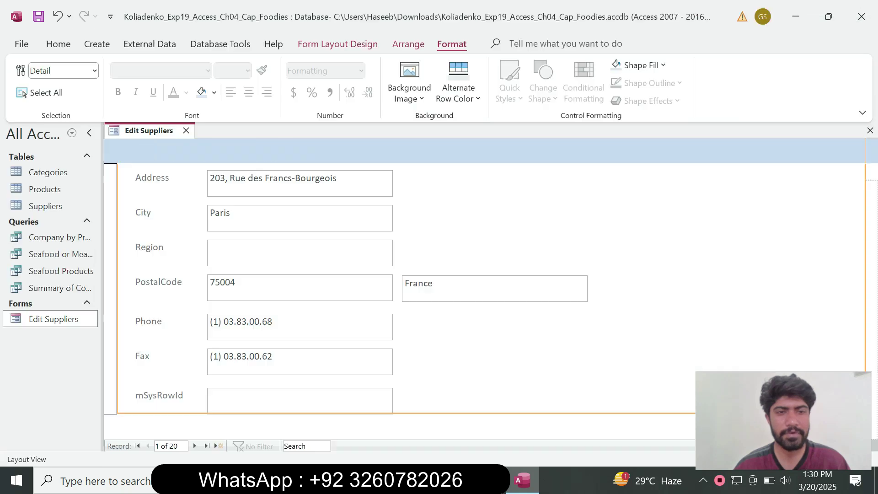
{"action": "key", "text": "alt+Tab"}
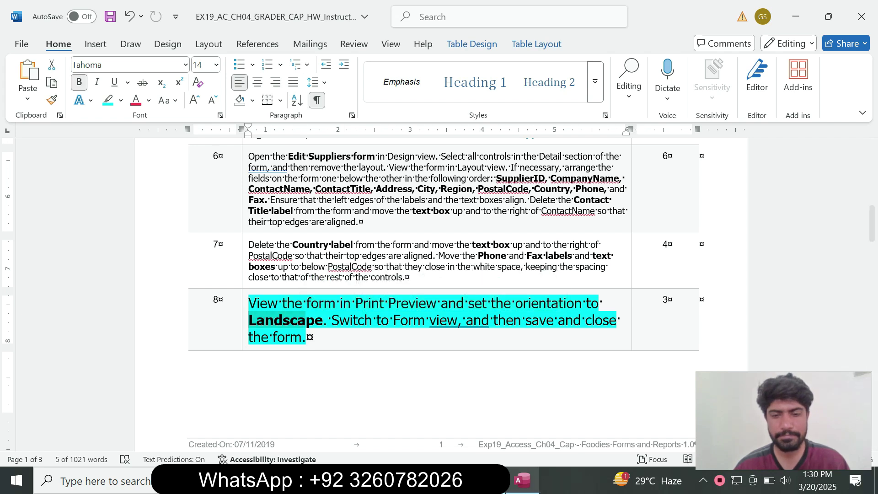
{"action": "key", "text": "alt+Tab"}
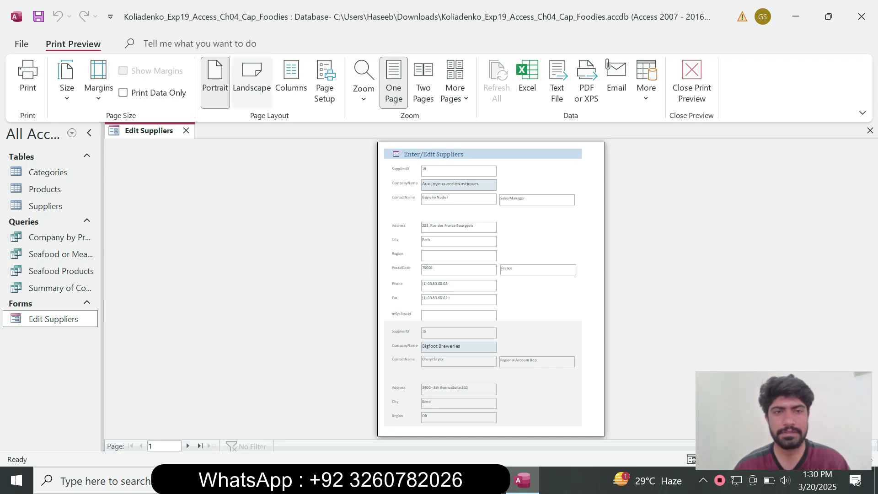
{"action": "left_click", "coordinate": [251, 80]}
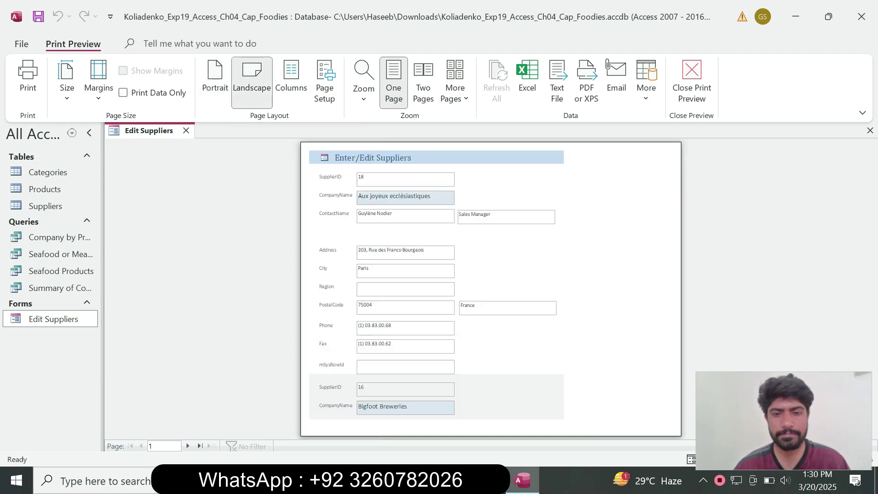
Check Word's step 8 for the required view, then switch the Edit Suppliers form in Access to Form view.
{"action": "key", "text": "alt+Tab"}
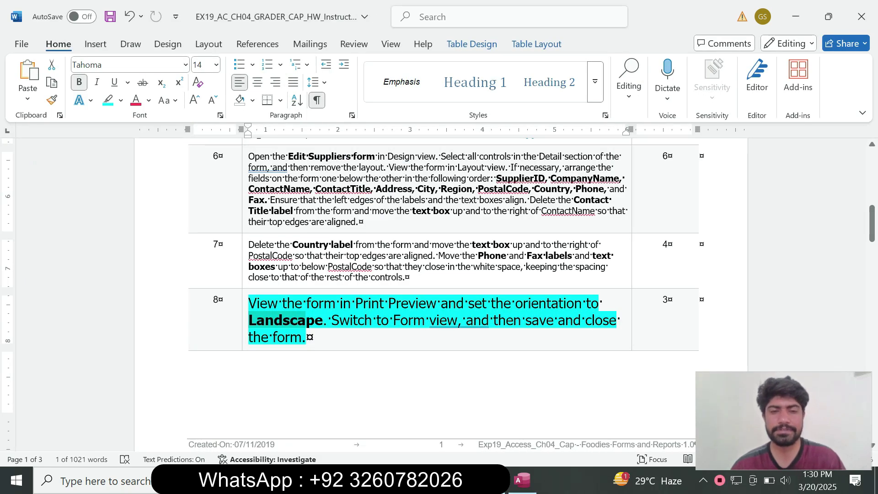
{"action": "left_click", "coordinate": [339, 320]}
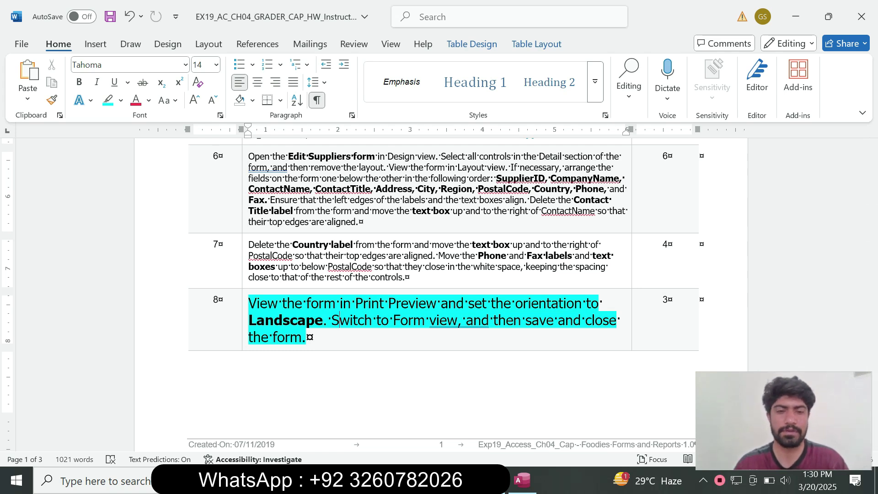
{"action": "left_click_drag", "start_coordinate": [339, 320], "coordinate": [458, 320]}
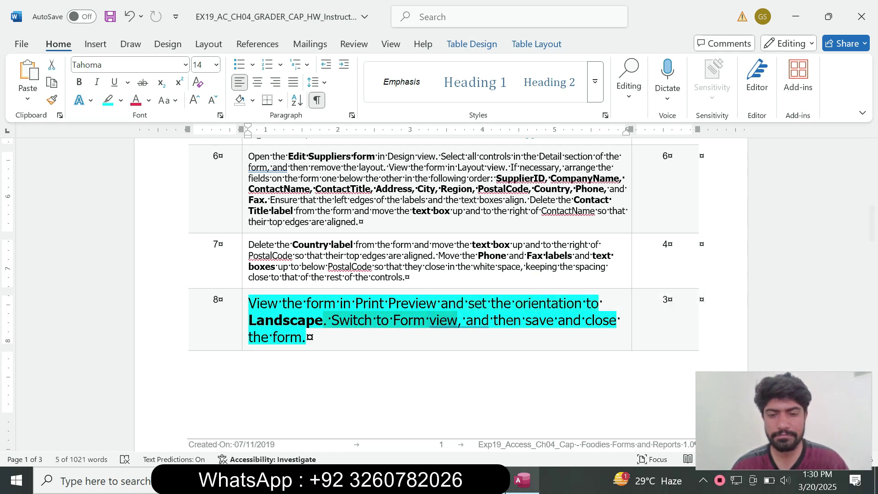
{"action": "key", "text": "alt+Tab"}
{"action": "right_click", "coordinate": [160, 130]}
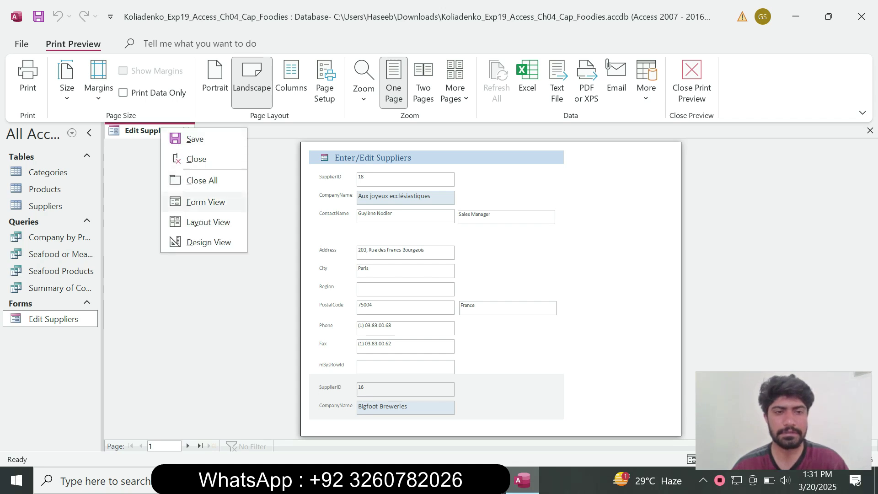
{"action": "left_click", "coordinate": [206, 202]}
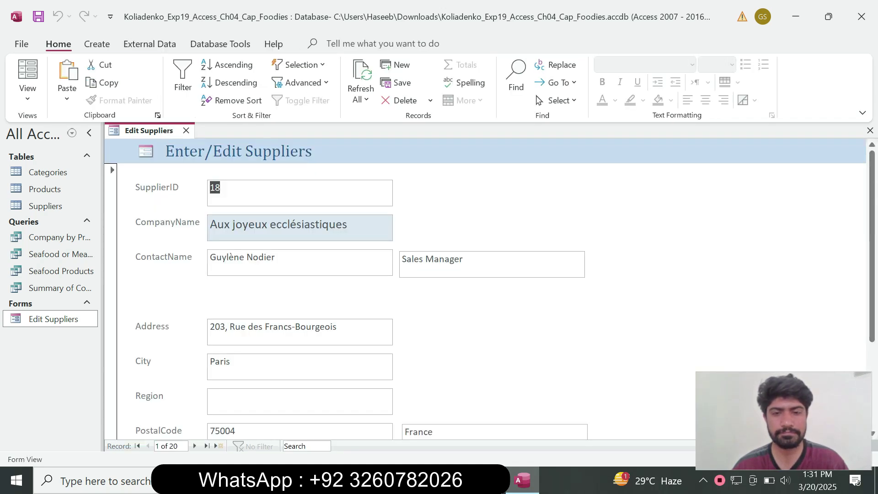
Read the last part of step 8 in Word, then return to Access and save and close the Edit Suppliers form.
{"action": "key", "text": "alt+Tab"}
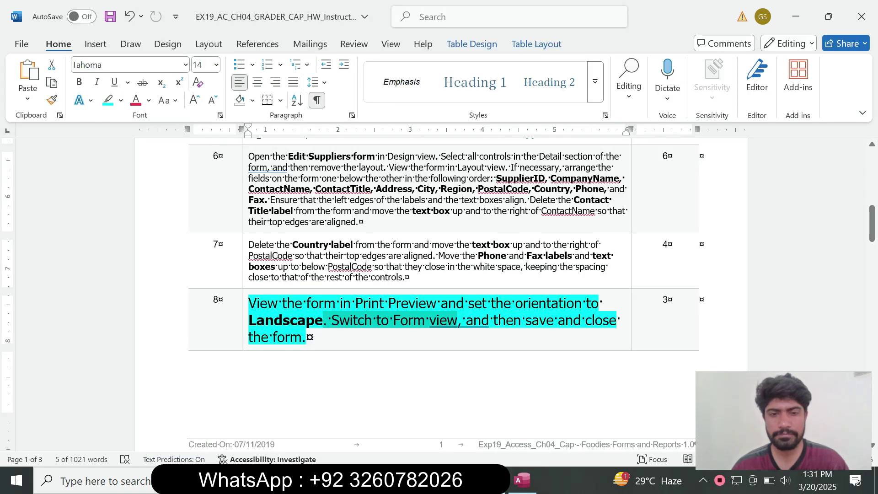
{"action": "left_click", "coordinate": [306, 337]}
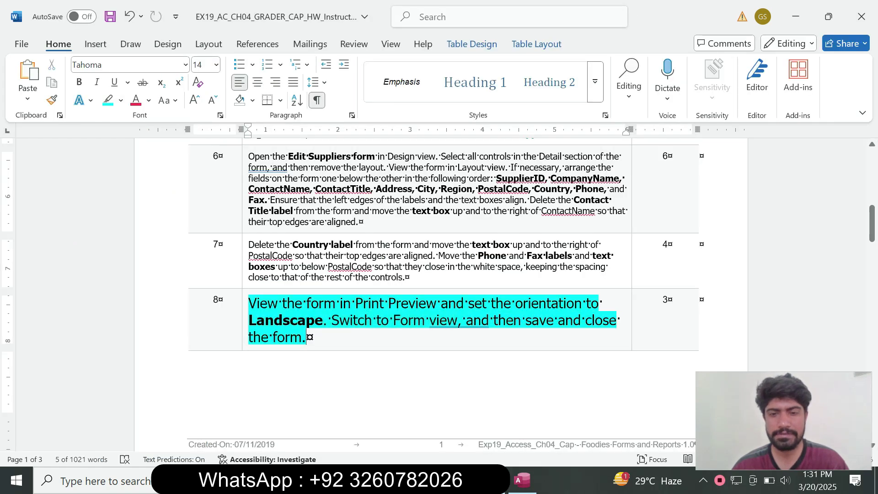
{"action": "left_click", "coordinate": [488, 320], "text": "shift"}
{"action": "key", "text": "alt+Tab"}
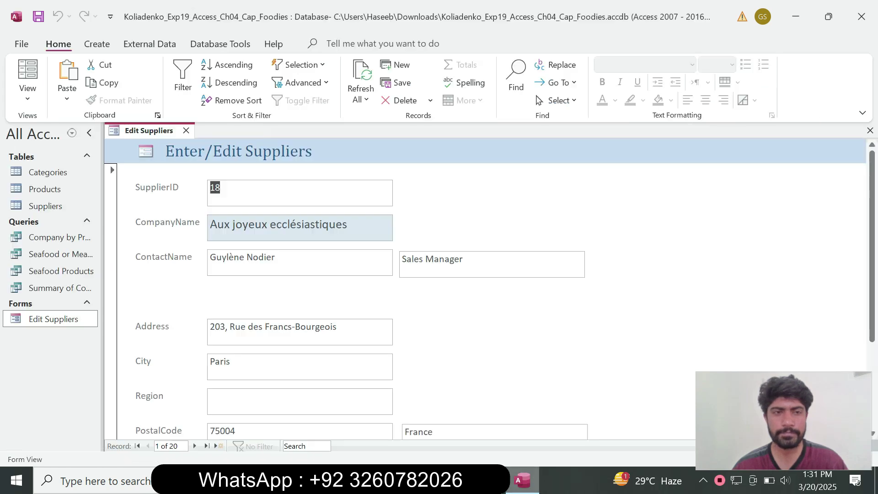
{"action": "right_click", "coordinate": [149, 130]}
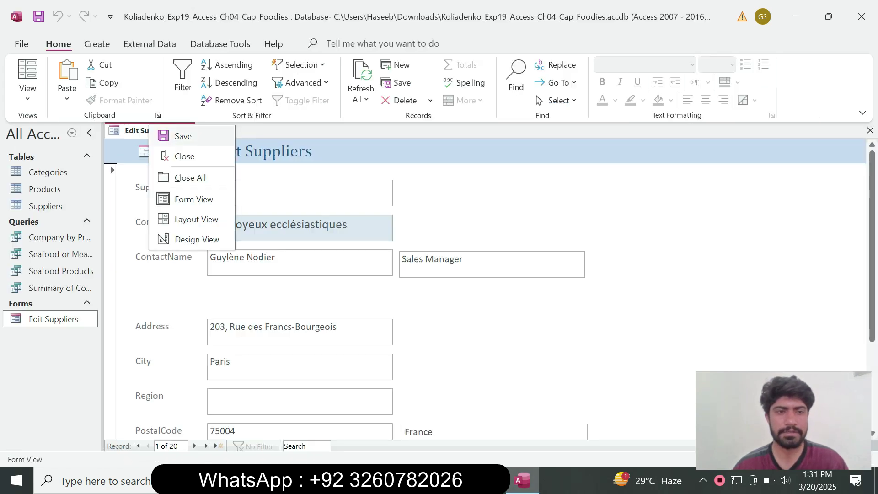
{"action": "left_click", "coordinate": [182, 136]}
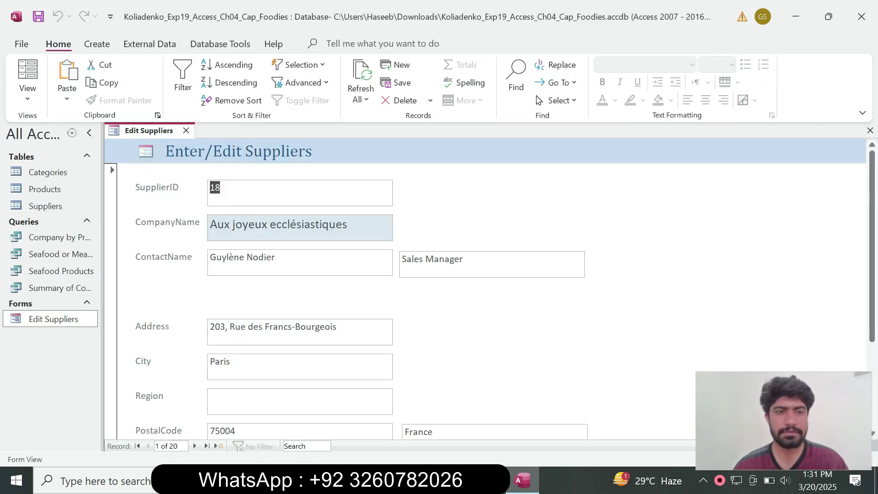
{"action": "right_click", "coordinate": [153, 131]}
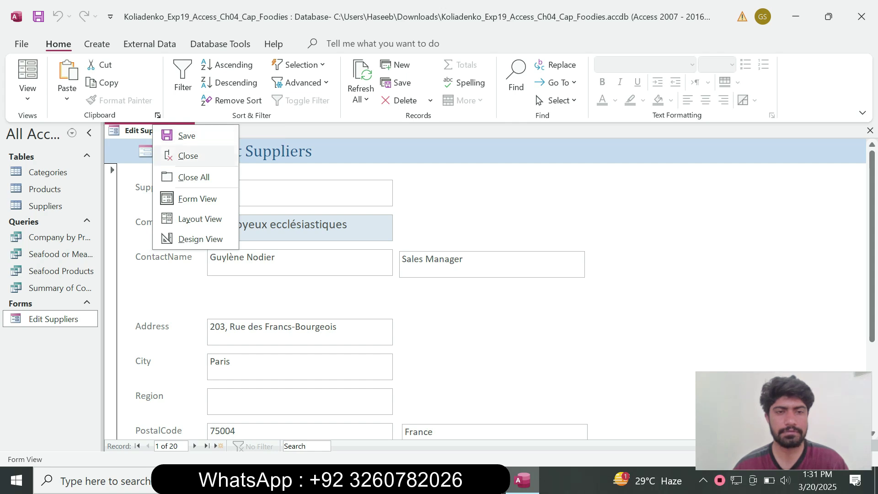
{"action": "left_click", "coordinate": [188, 156]}
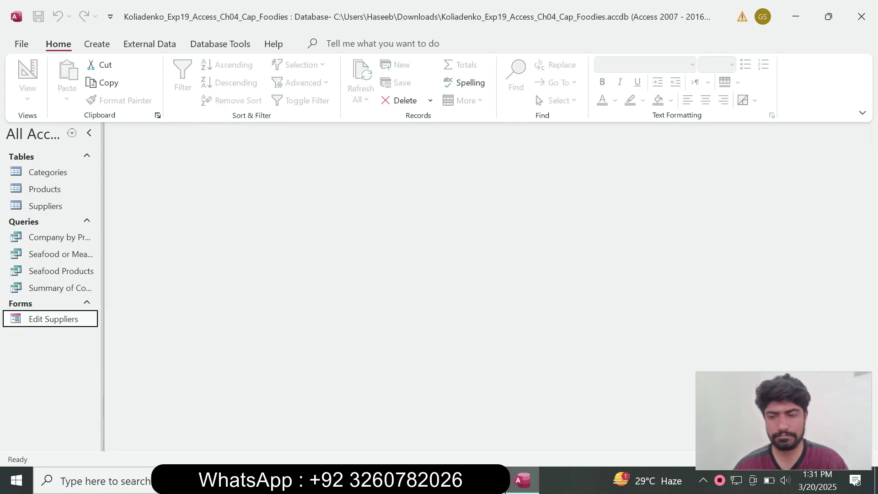
Switch to Word and set the step 8 instruction text to font size 9 with no highlight.
{"action": "key", "text": "alt+Tab"}
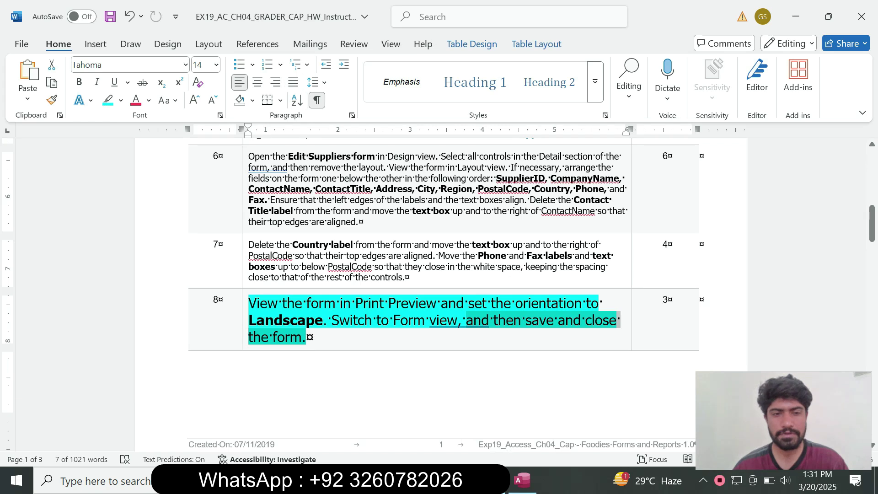
{"action": "left_click", "coordinate": [245, 335]}
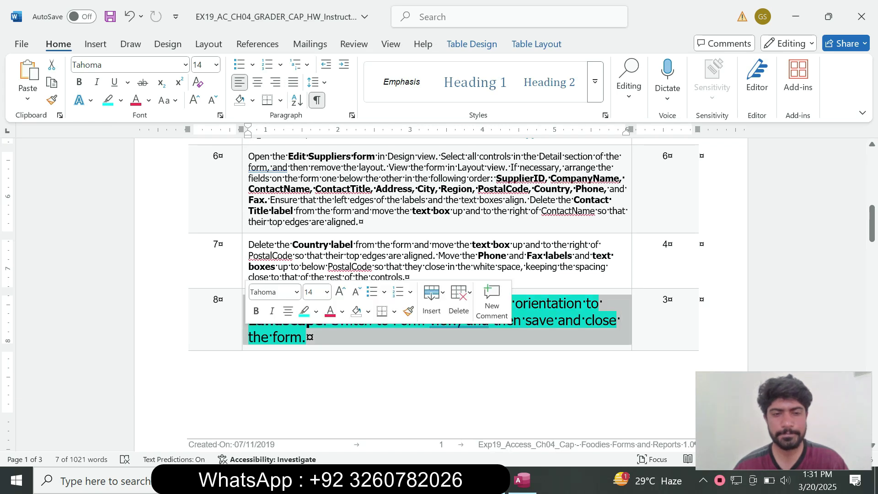
{"action": "left_click", "coordinate": [326, 292]}
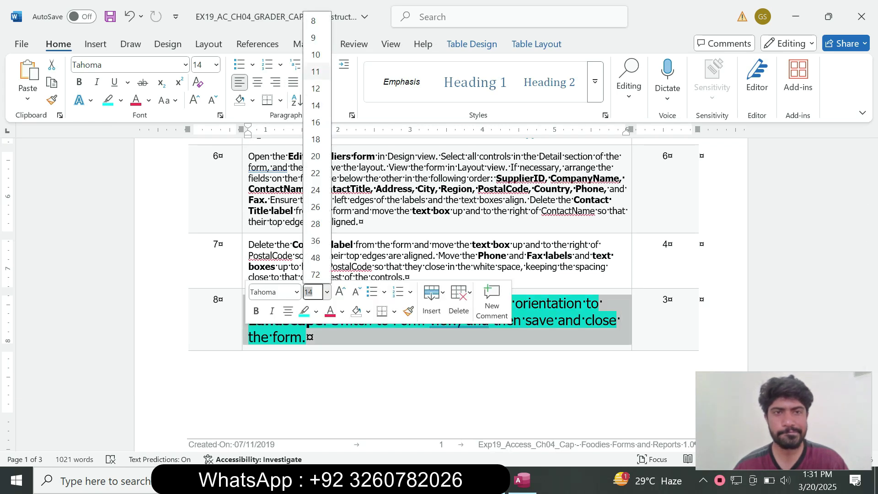
{"action": "left_click", "coordinate": [314, 37]}
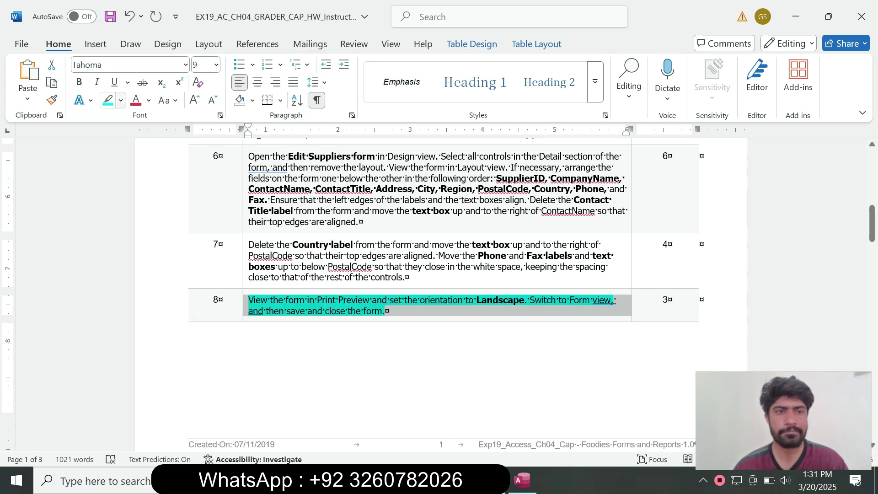
{"action": "left_click", "coordinate": [120, 101]}
{"action": "left_click", "coordinate": [142, 210]}
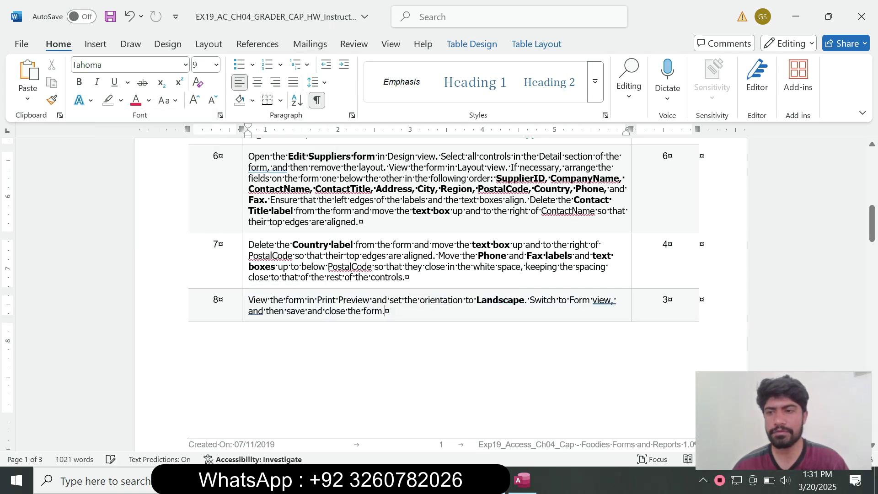
{"action": "mouse_move", "coordinate": [871, 224]}
{"action": "left_mouse_down"}
{"action": "mouse_move", "coordinate": [871, 201]}
{"action": "mouse_move", "coordinate": [872, 297]}
{"action": "mouse_move", "coordinate": [871, 170]}
{"action": "left_mouse_up"}
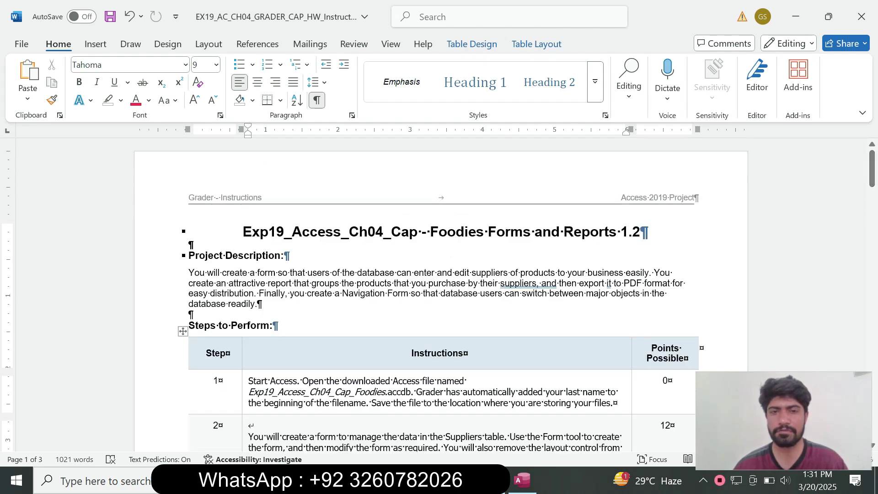